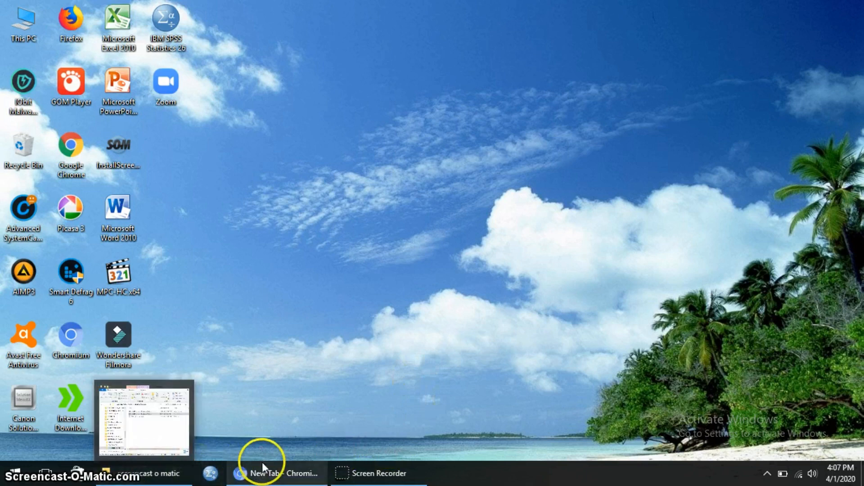
# - Search 'master bkd' in Chromium and open the master.bkd.jatimprov.go.id search results
pyautogui.click(253, 481)
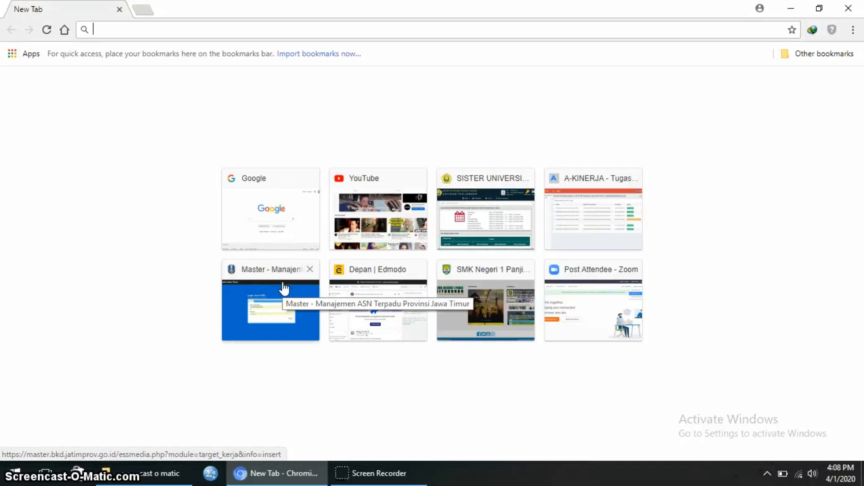
pyautogui.click(209, 30)
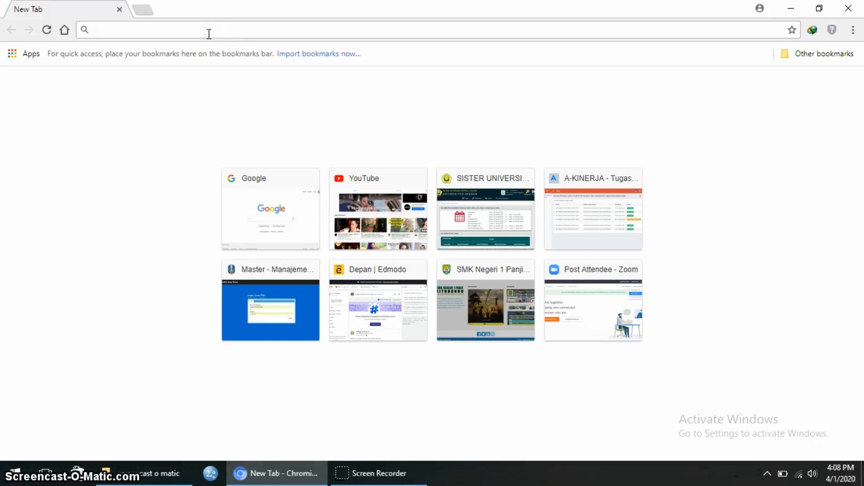
pyautogui.write('master')
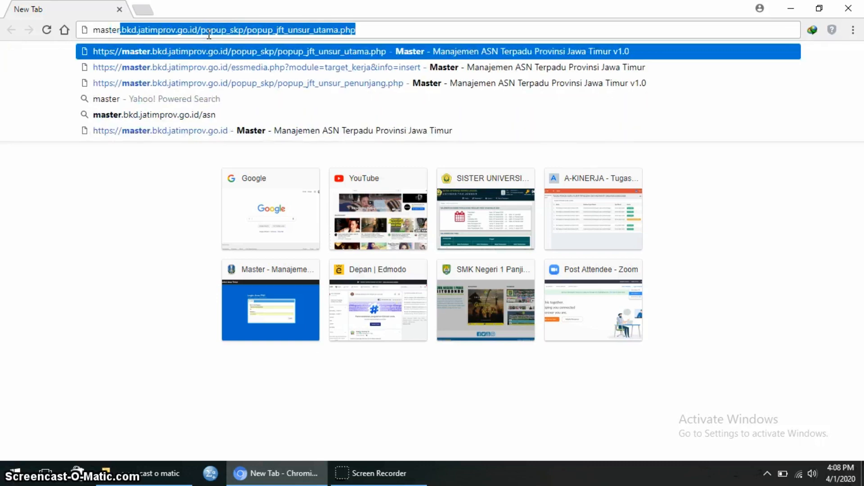
pyautogui.write(' bk')
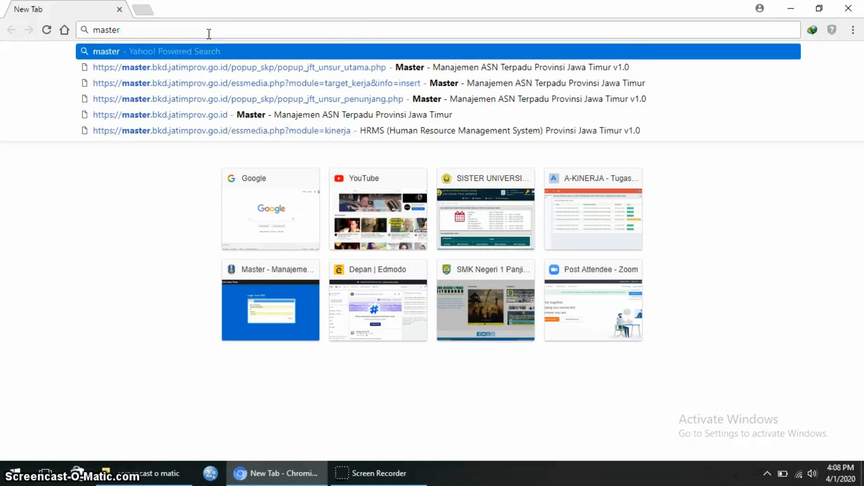
pyautogui.write('d')
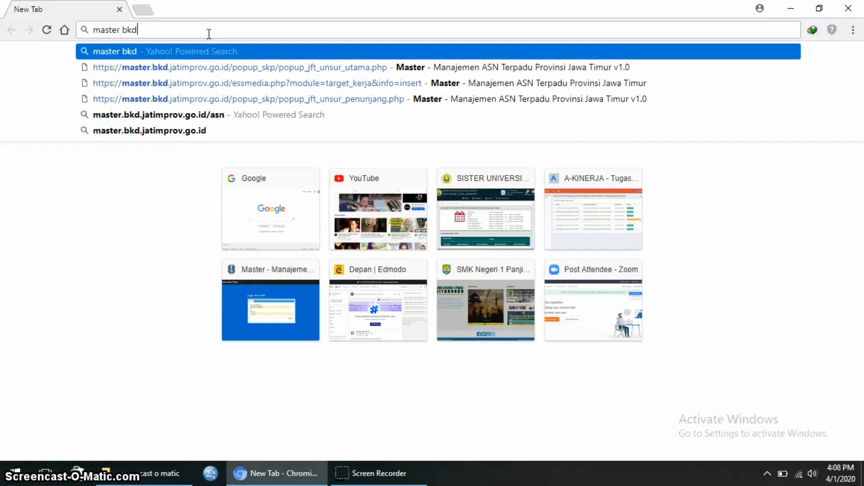
pyautogui.click(189, 130)
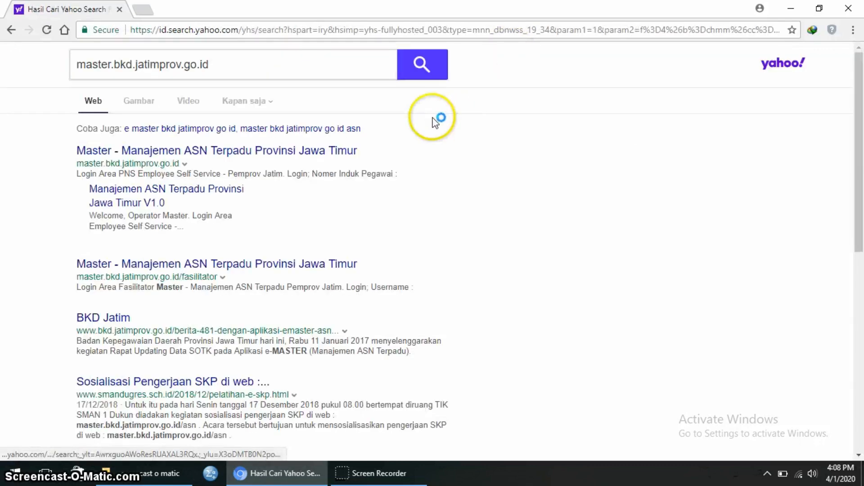
# - Open the e-Master PNS login page and retype the employee ID number
pyautogui.click(164, 158)
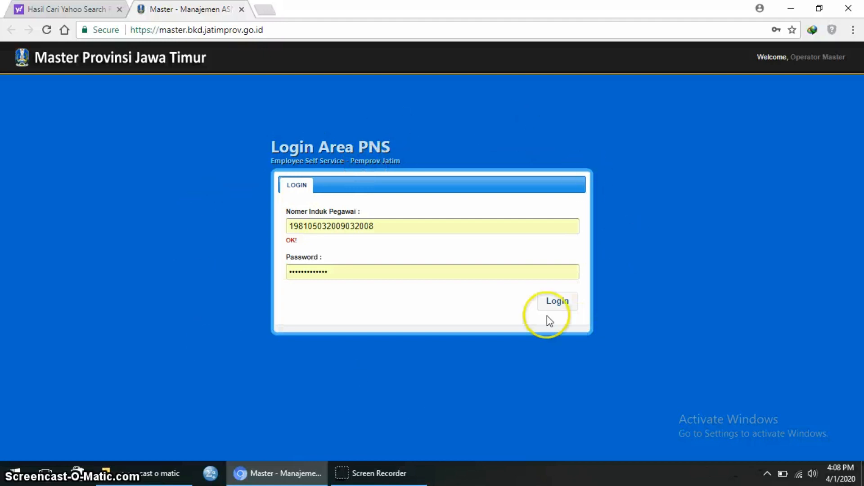
pyautogui.click(382, 227)
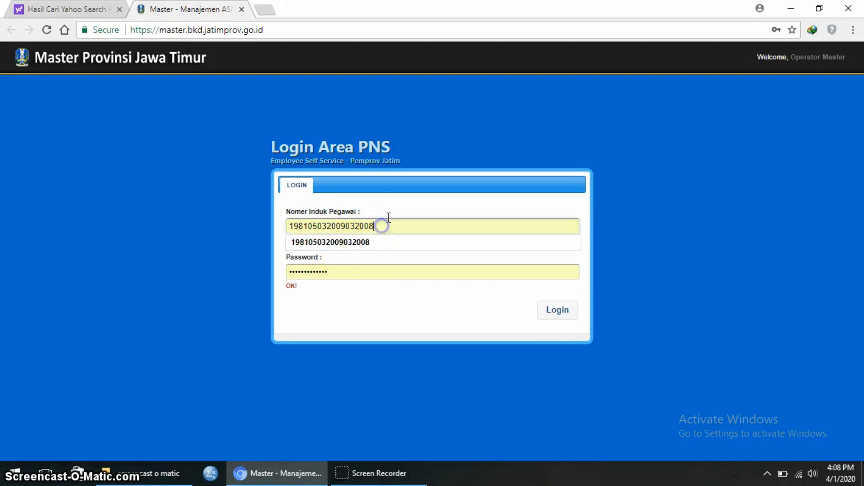
pyautogui.press('BackSpace')
pyautogui.press('BackSpace')
pyautogui.press('BackSpace')
pyautogui.press('BackSpace')
pyautogui.press('BackSpace')
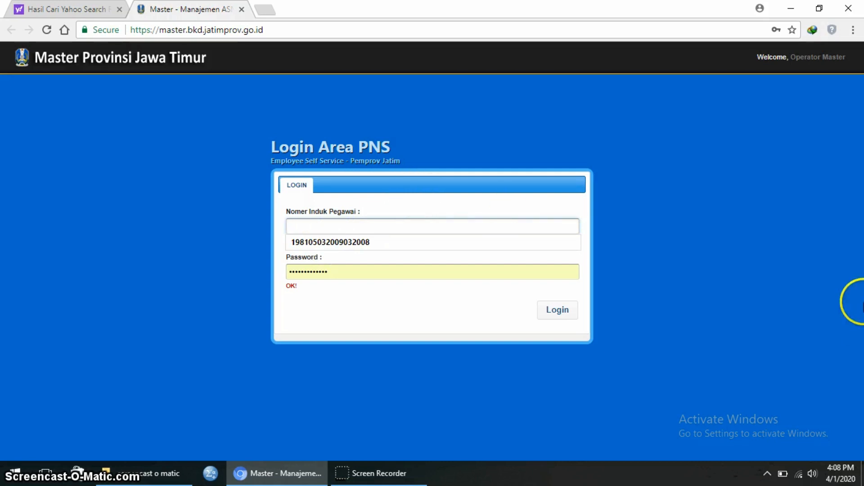
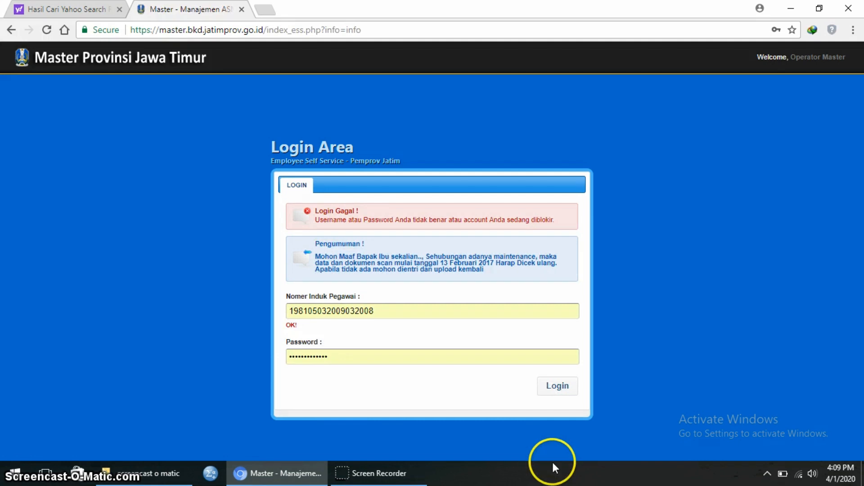
# - Swap in the other saved employee ID number, re-enter the password and log in
pyautogui.click(394, 311)
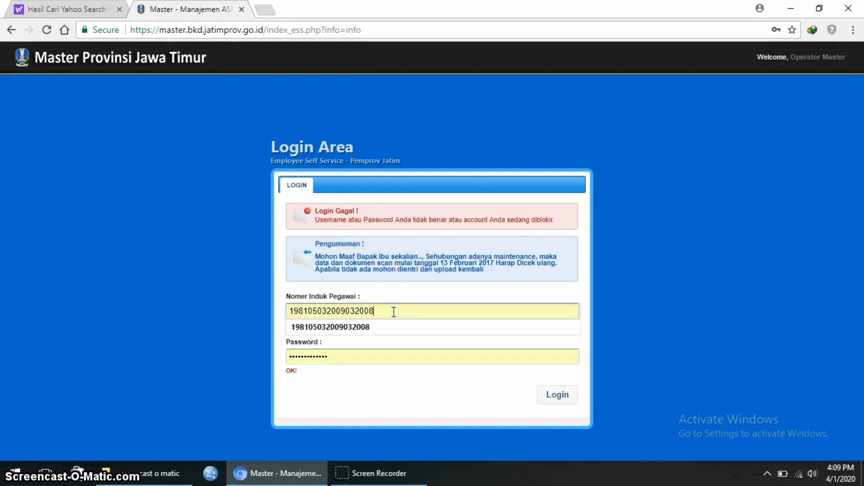
pyautogui.press('BackSpace')
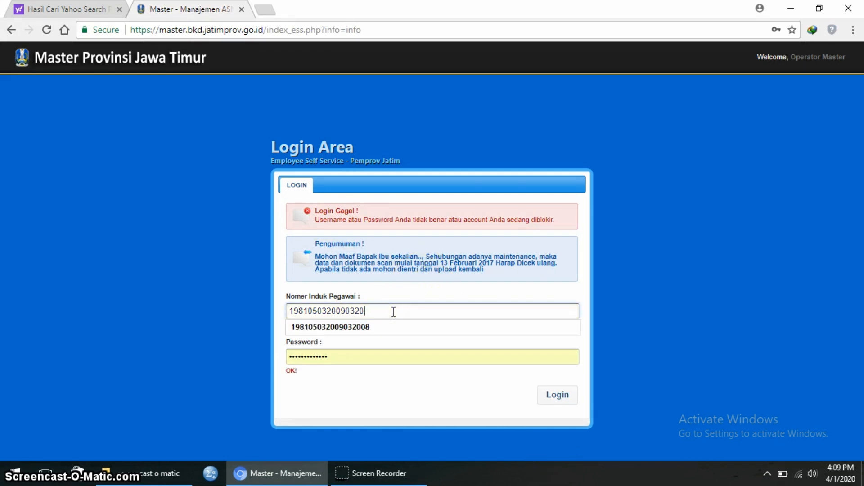
pyautogui.press('BackSpace')
pyautogui.press('BackSpace')
pyautogui.press('BackSpace')
pyautogui.press('BackSpace')
pyautogui.press('BackSpace')
pyautogui.press('BackSpace')
pyautogui.press('BackSpace')
pyautogui.press('BackSpace')
pyautogui.press('BackSpace')
pyautogui.press('BackSpace')
pyautogui.press('BackSpace')
pyautogui.press('BackSpace')
pyautogui.press('BackSpace')
pyautogui.press('BackSpace')
pyautogui.press('BackSpace')
pyautogui.press('BackSpace')
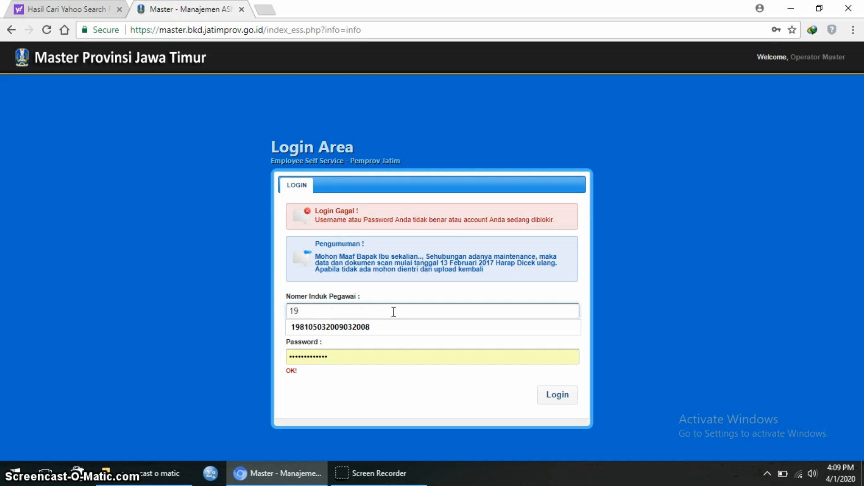
pyautogui.press('Down')
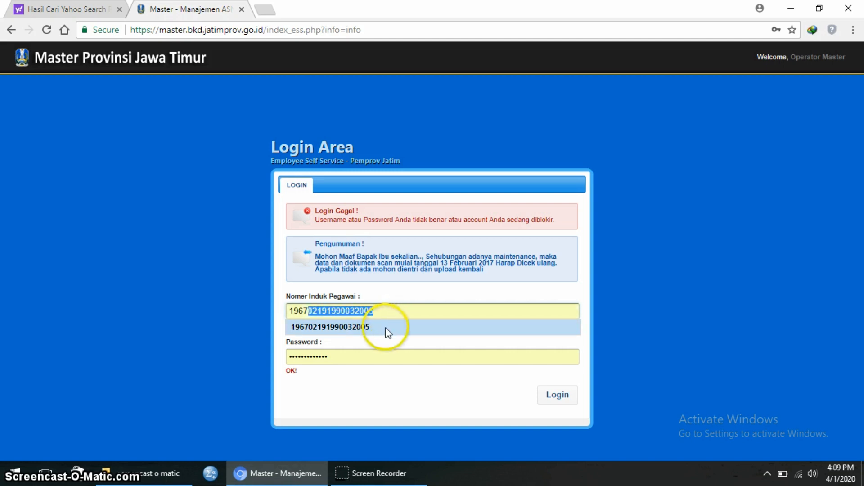
pyautogui.click(386, 328)
pyautogui.click(354, 361)
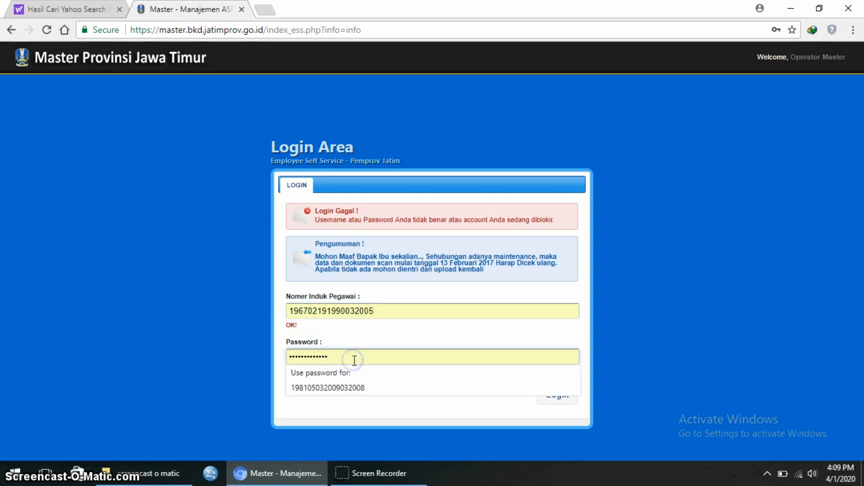
pyautogui.press('BackSpace')
pyautogui.press('BackSpace')
pyautogui.press('BackSpace')
pyautogui.press('BackSpace')
pyautogui.press('BackSpace')
pyautogui.press('BackSpace')
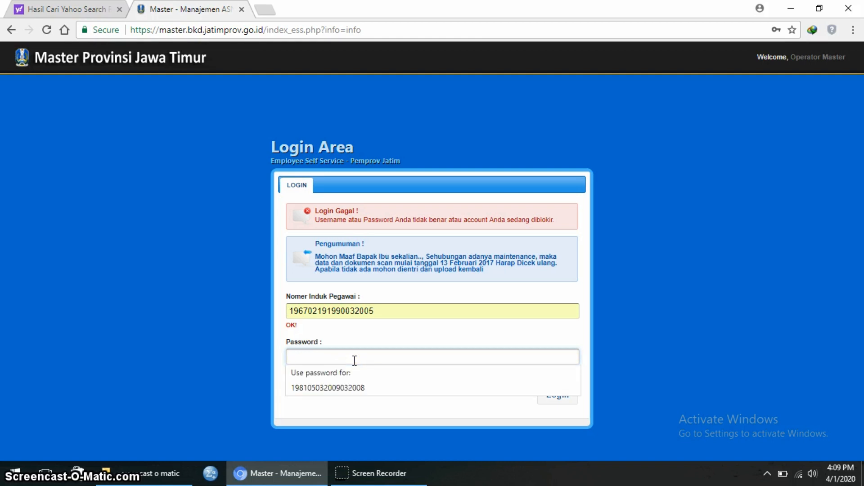
pyautogui.write('•')
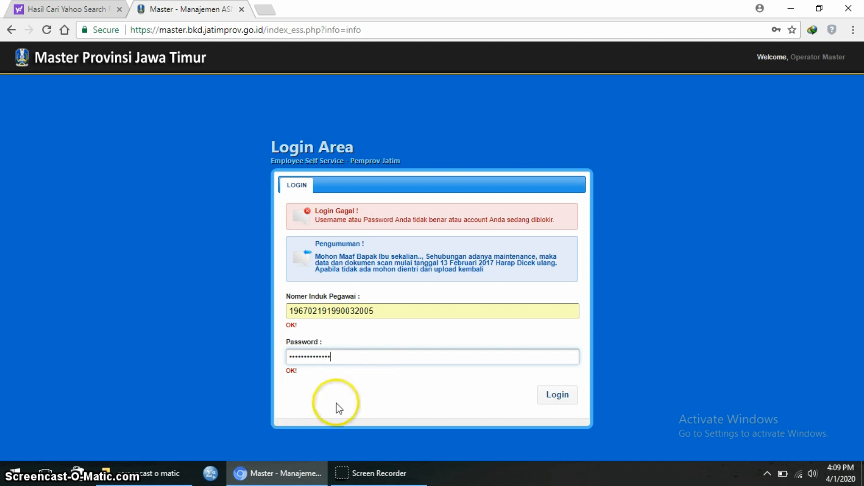
pyautogui.click(560, 404)
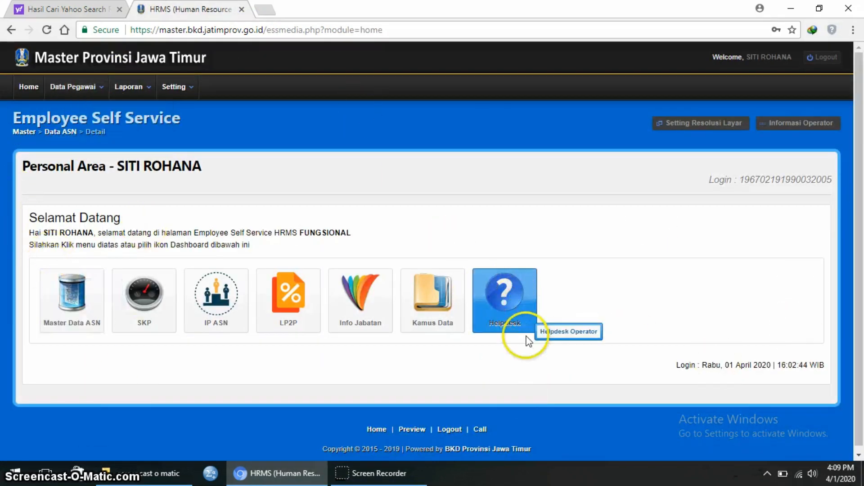
# - Go from the SKP dashboard tile to Informasi SKP showing the 2019 record
pyautogui.click(144, 298)
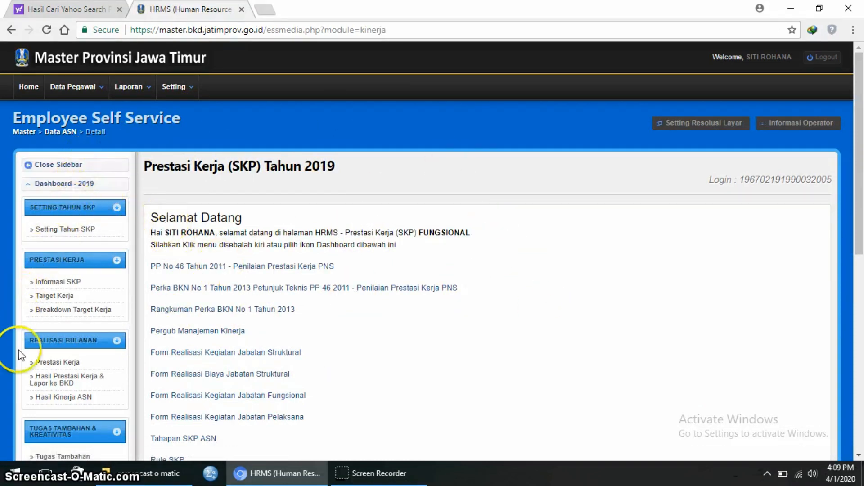
pyautogui.click(97, 239)
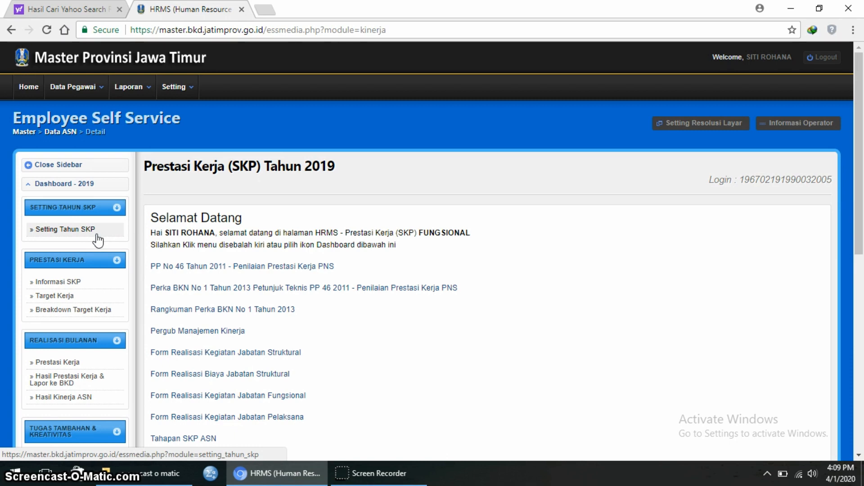
pyautogui.click(60, 281)
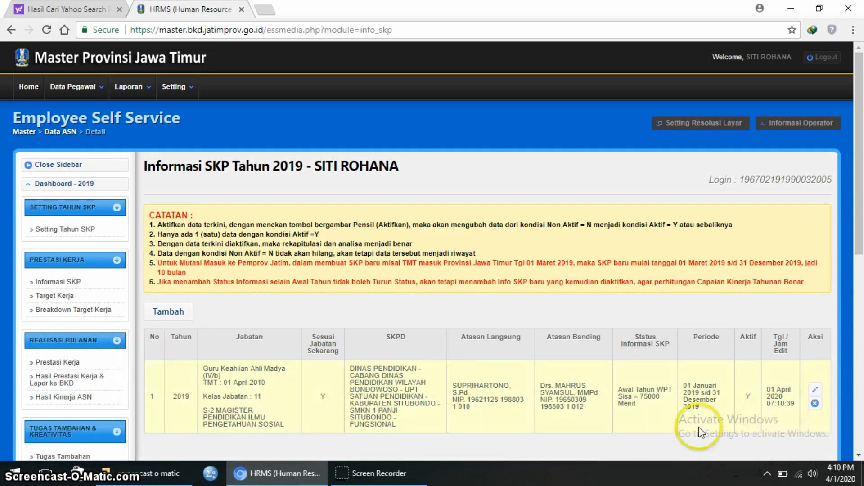
# - Delete the 2019 SKP information record and check the empty 2019 Target Kerja page
pyautogui.click(815, 403)
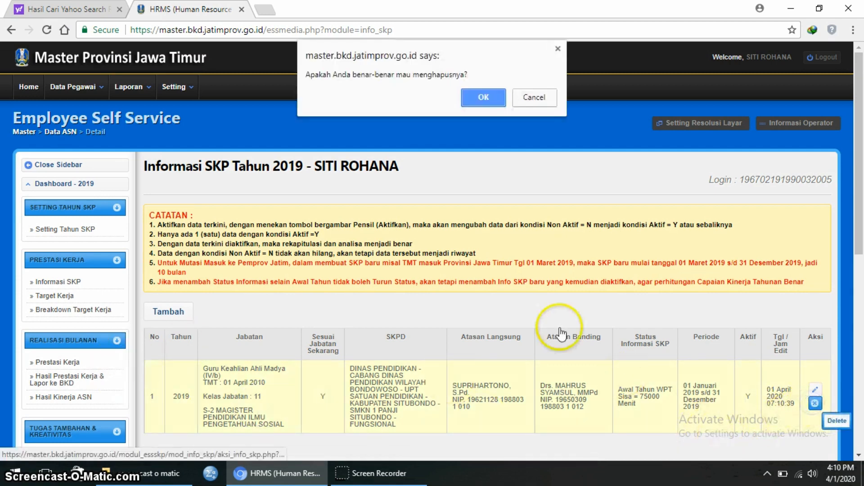
pyautogui.click(485, 98)
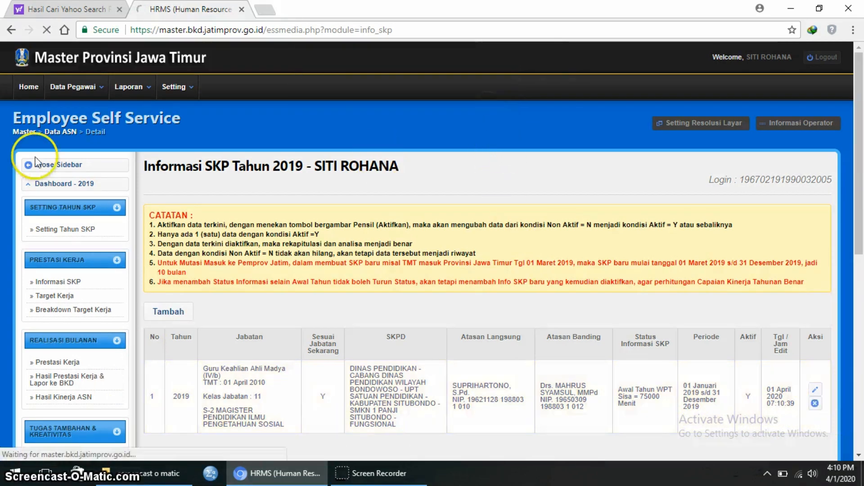
pyautogui.click(68, 296)
pyautogui.scroll(-4, 644, 358)
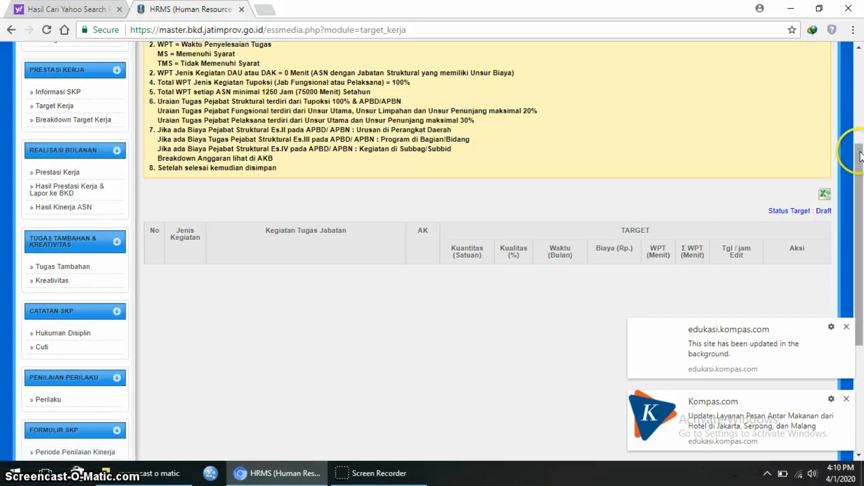
pyautogui.moveTo(859, 145); pyautogui.dragTo(859, 123)
pyautogui.scroll(3, 860, 124)
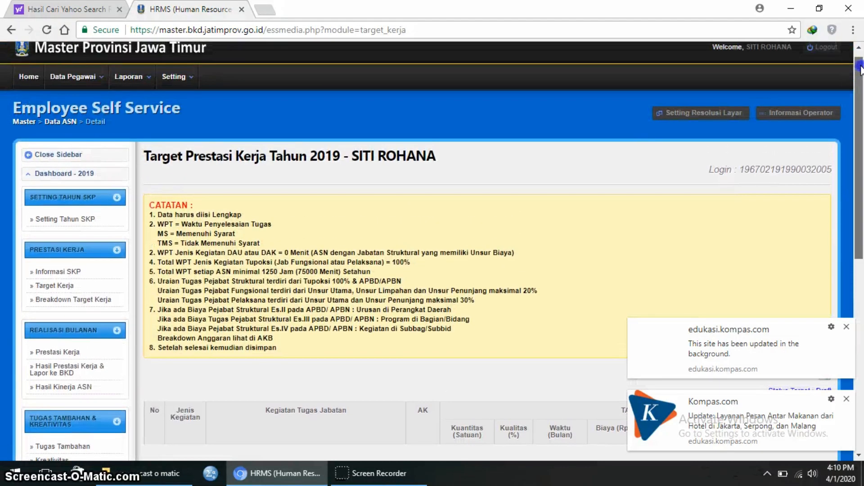
pyautogui.click(587, 161)
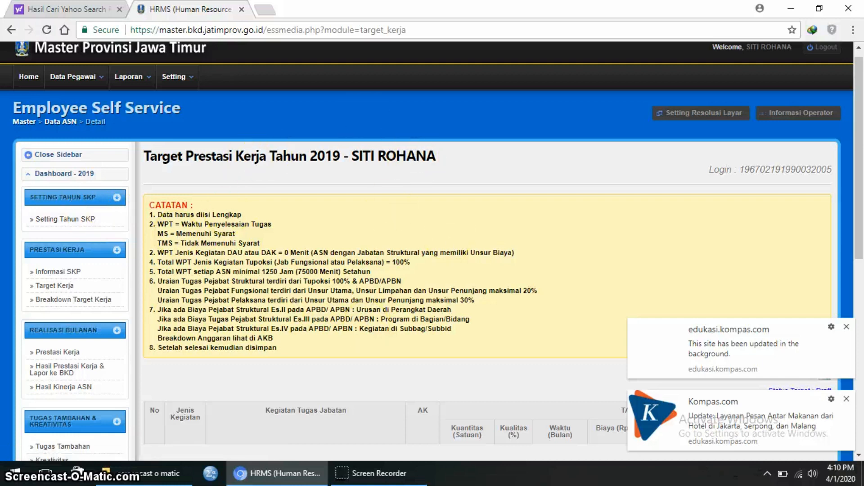
pyautogui.click(43, 219)
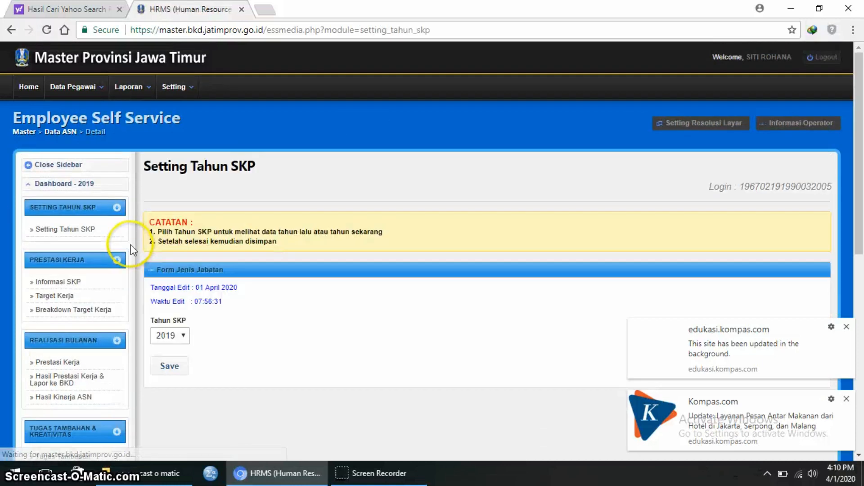
# - Select 2020 in the Tahun SKP dropdown, save, and confirm the save
pyautogui.click(183, 336)
pyautogui.click(173, 360)
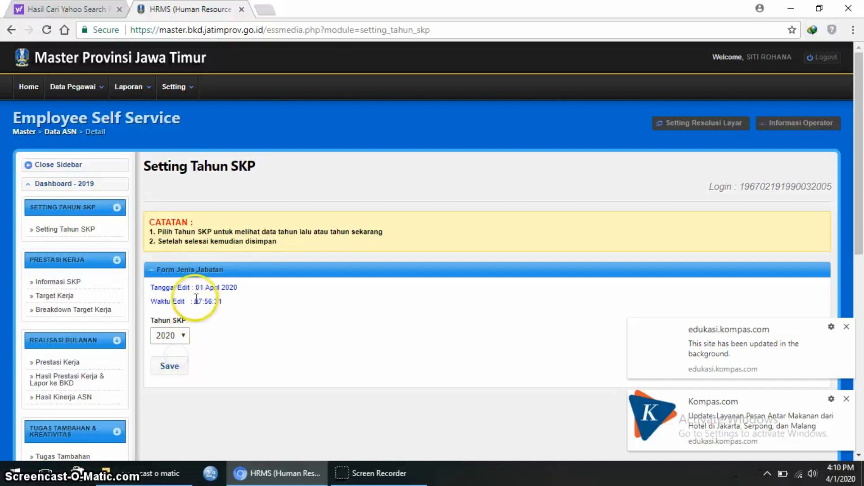
pyautogui.click(170, 369)
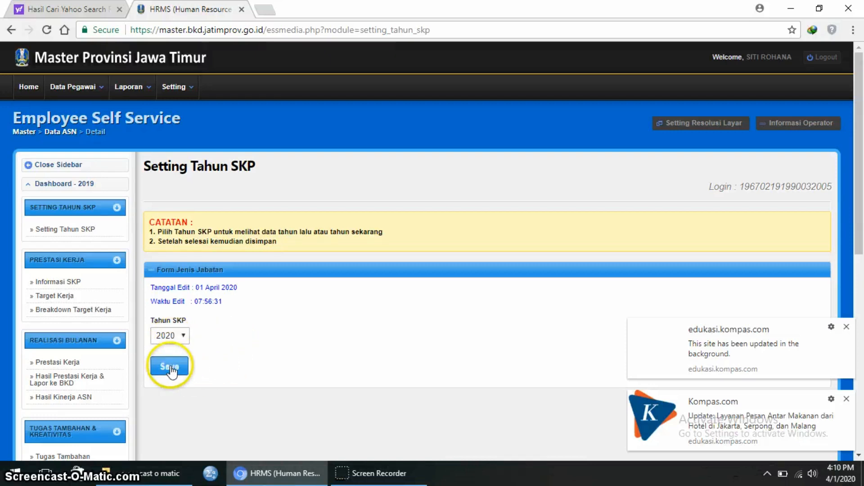
pyautogui.click(183, 336)
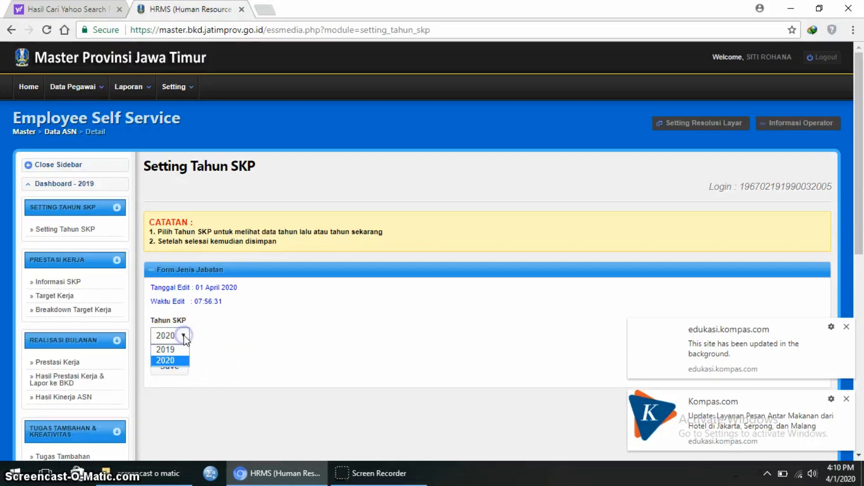
pyautogui.click(177, 360)
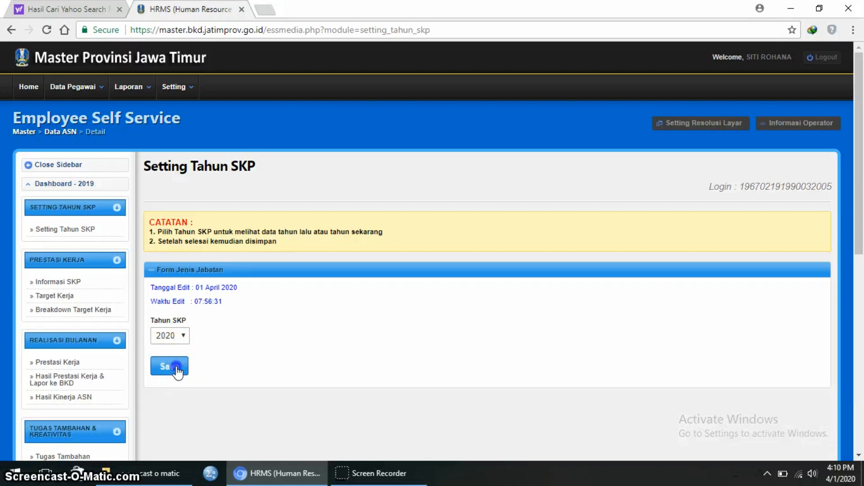
pyautogui.click(180, 368)
pyautogui.click(482, 96)
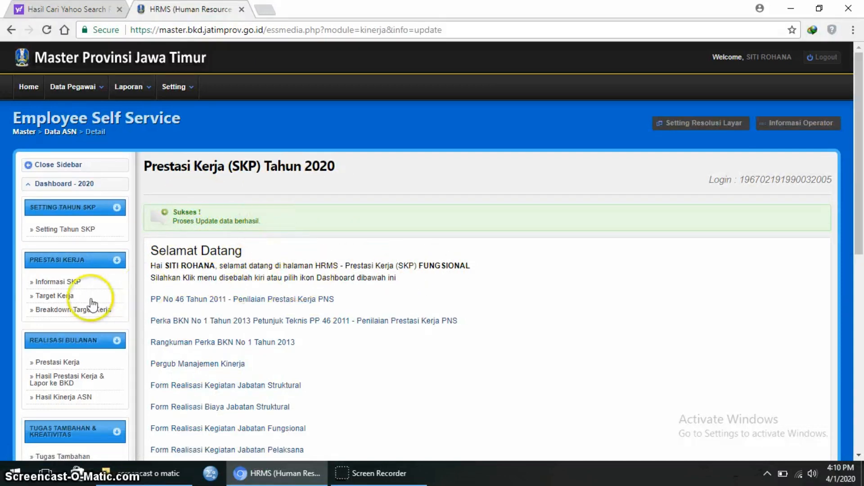
pyautogui.click(75, 284)
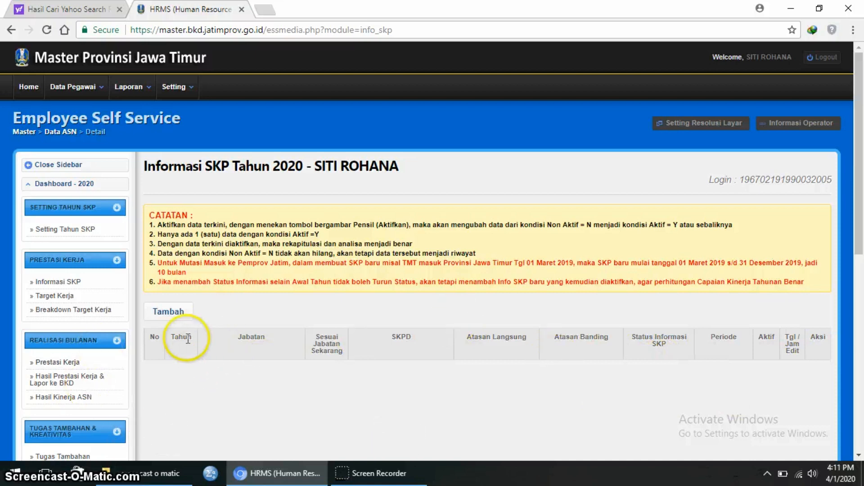
# - Start a new SKP information entry with Kesesuaian set to Y
pyautogui.click(168, 312)
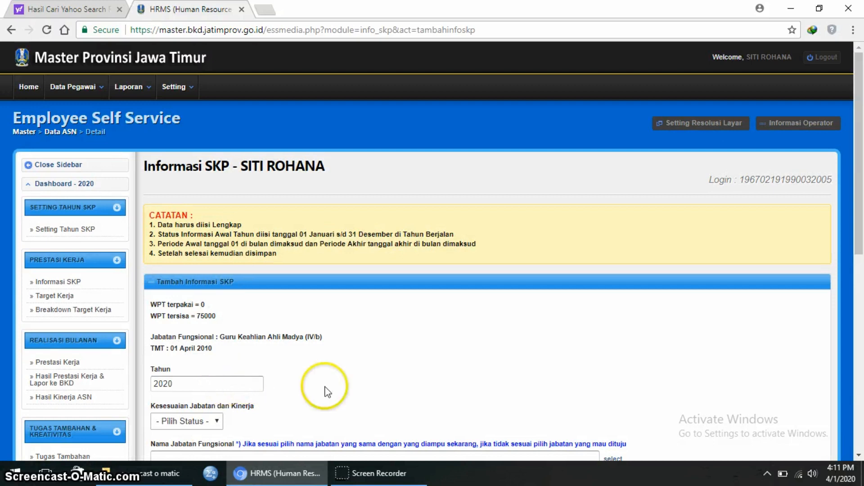
pyautogui.scroll(-3, 327, 392)
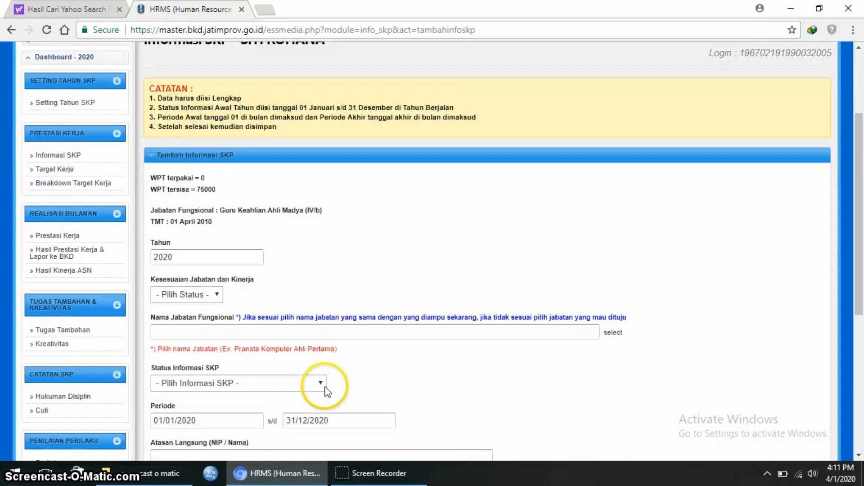
pyautogui.click(217, 295)
pyautogui.click(204, 314)
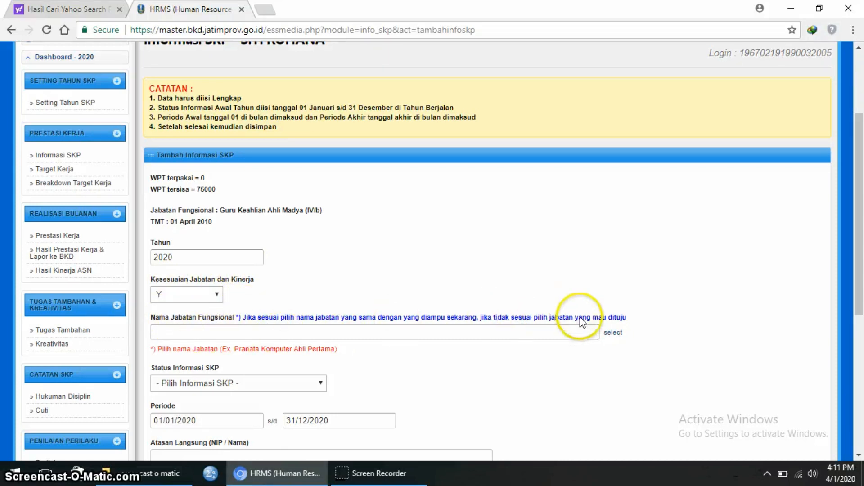
# - Choose position 203106-Guru Ahli Madya (IV/b-550) and status 11 - Awal Tahun
pyautogui.click(613, 336)
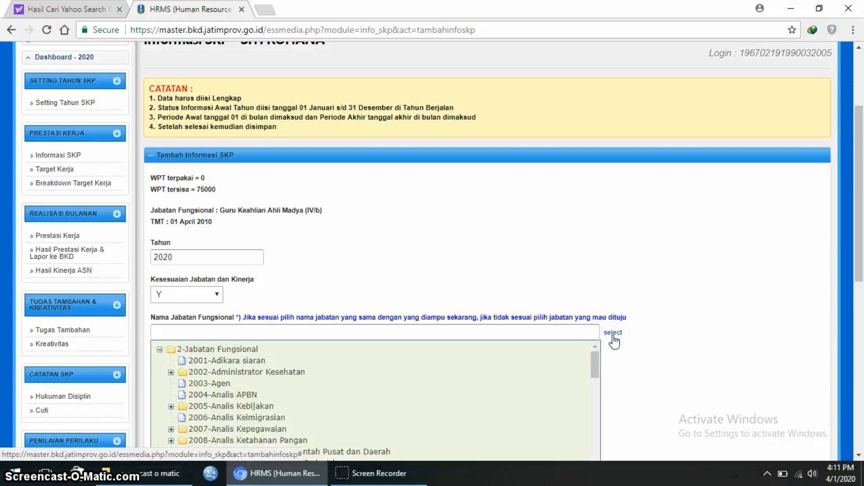
pyautogui.moveTo(593, 360); pyautogui.dragTo(593, 399)
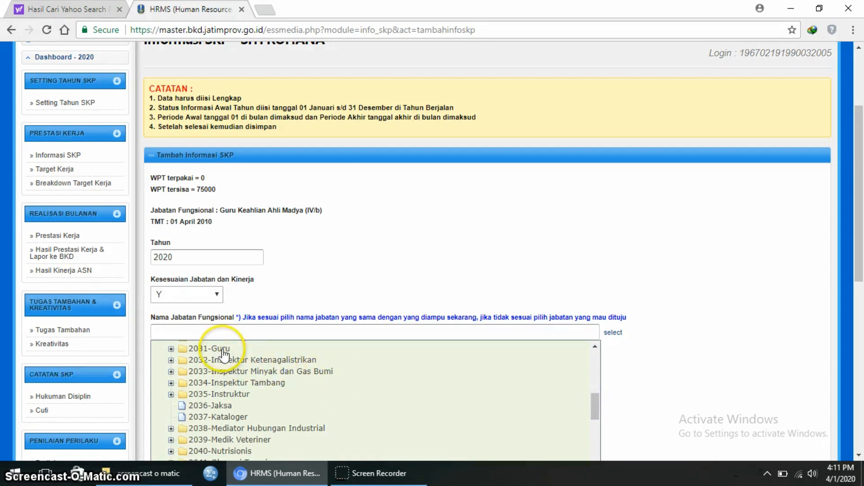
pyautogui.click(172, 349)
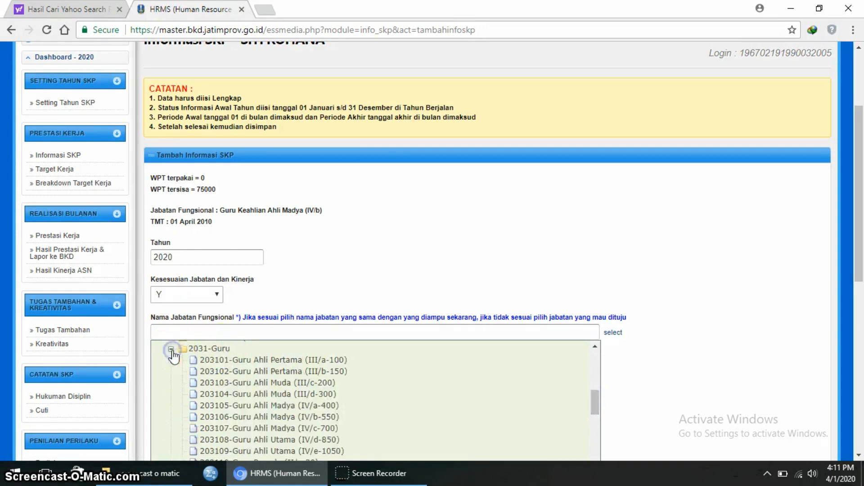
pyautogui.click(316, 416)
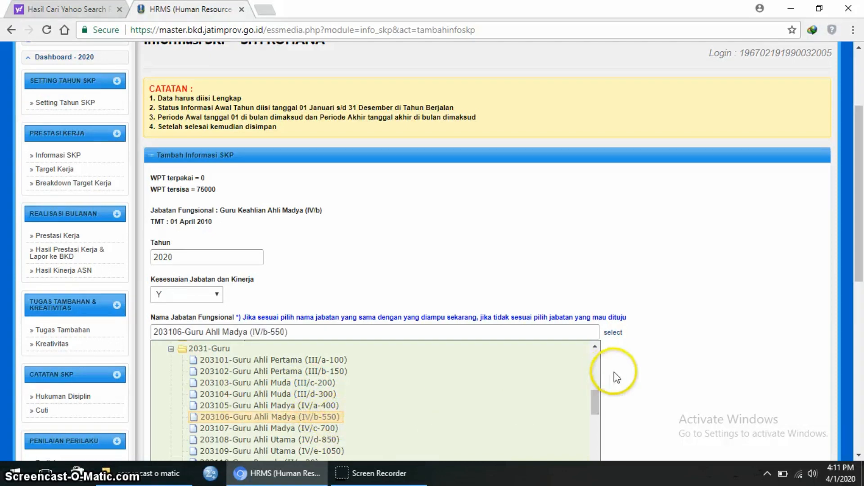
pyautogui.click(647, 375)
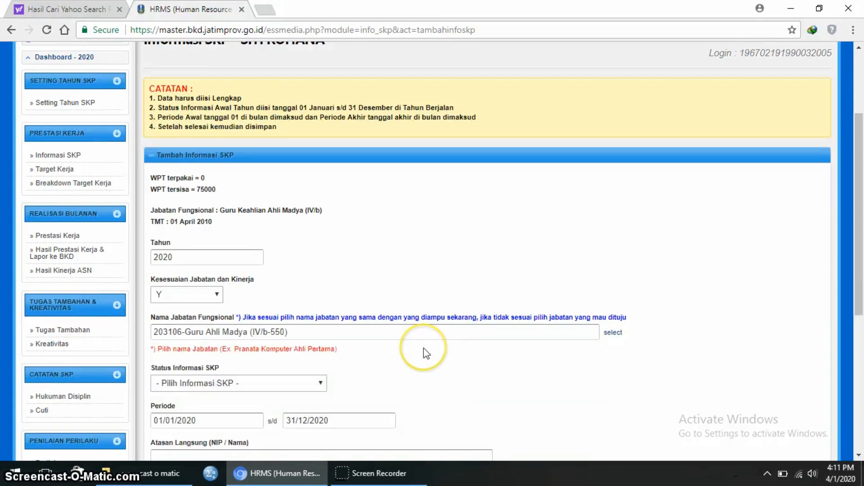
pyautogui.scroll(-1, 423, 349)
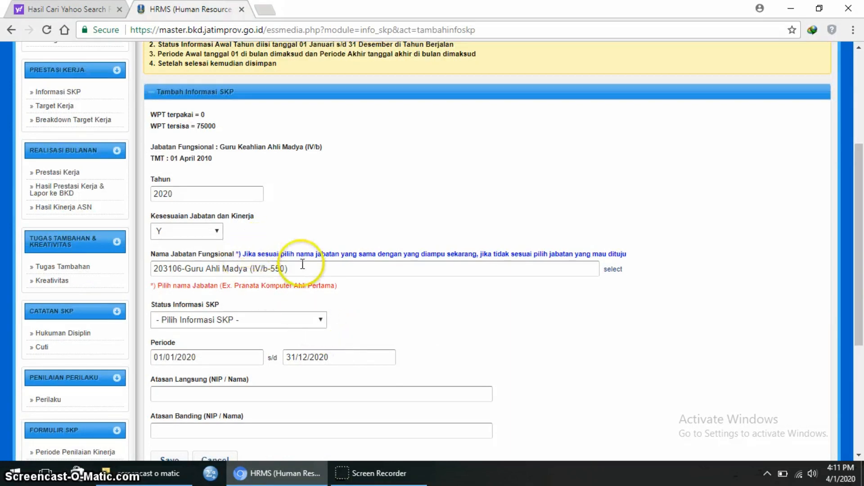
pyautogui.click(322, 320)
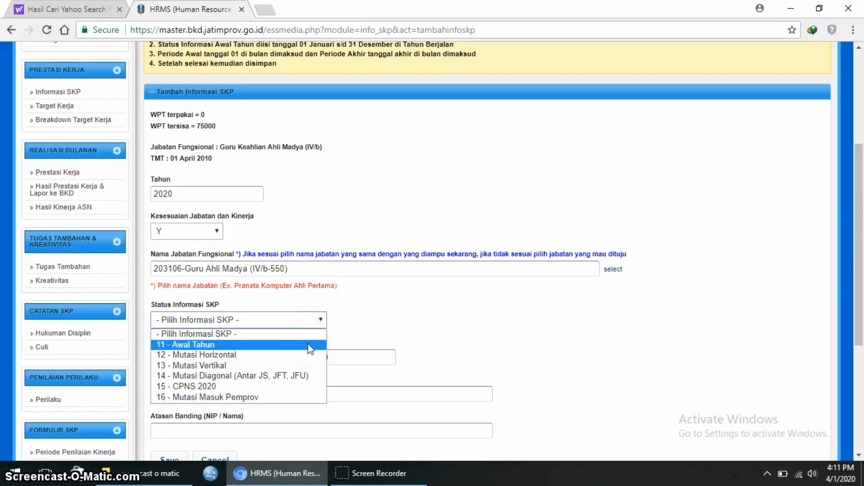
pyautogui.click(309, 345)
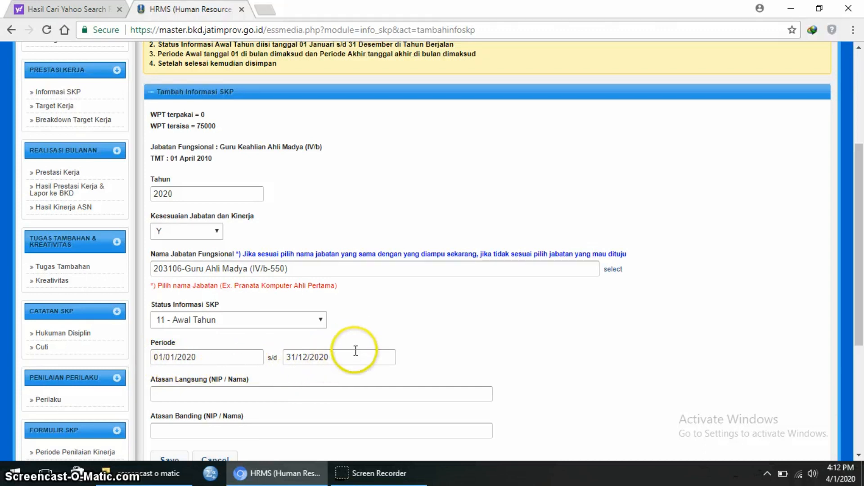
# - Pick the direct and second-level supervisors from suggestions, then save and confirm the entry
pyautogui.click(280, 397)
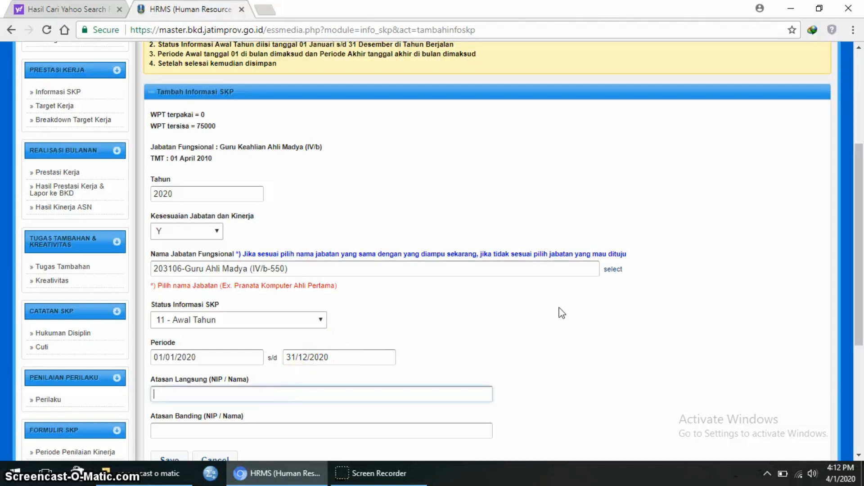
pyautogui.scroll(-2, 531, 310)
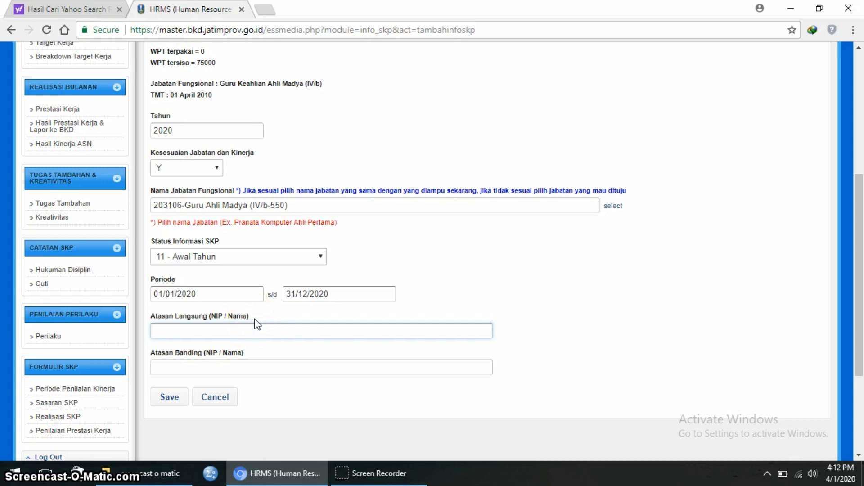
pyautogui.write('suprihart')
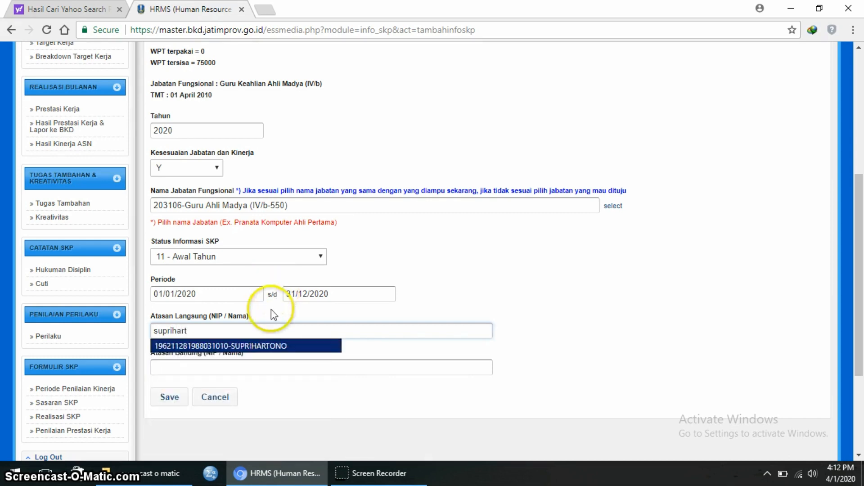
pyautogui.click(284, 347)
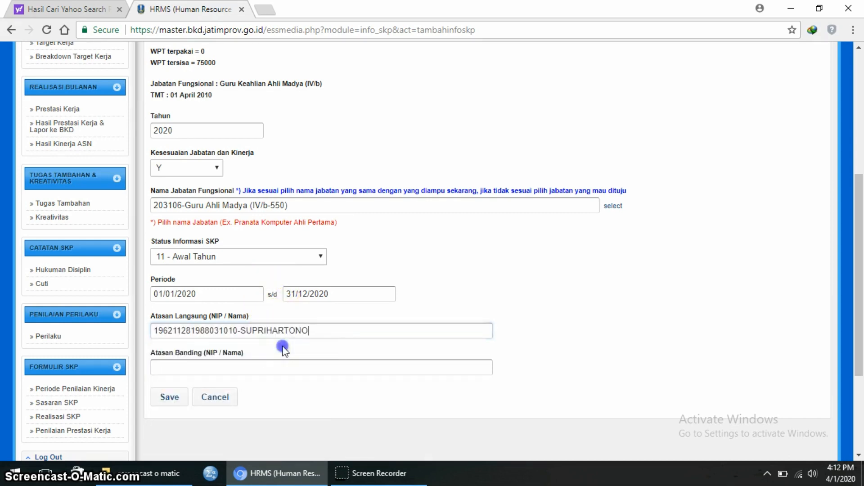
pyautogui.click(240, 372)
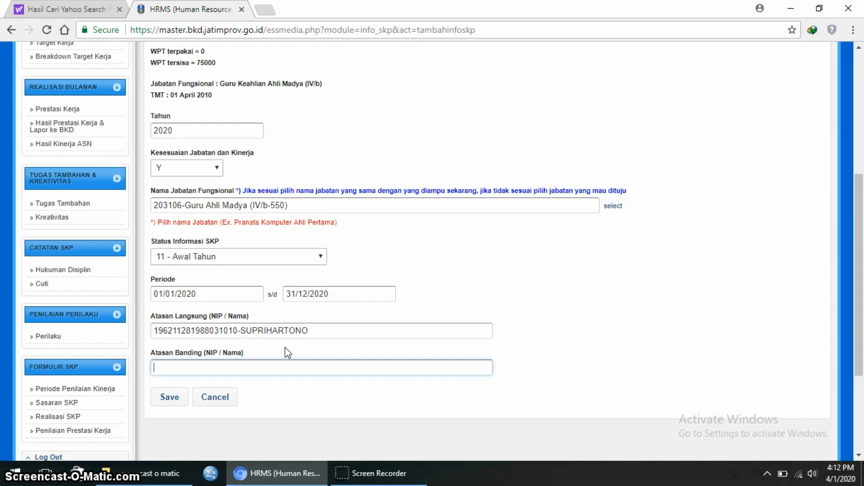
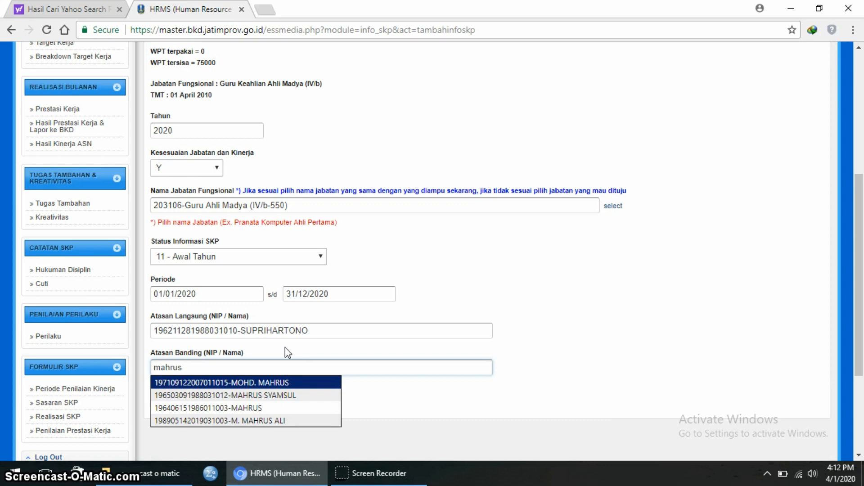
pyautogui.click(276, 396)
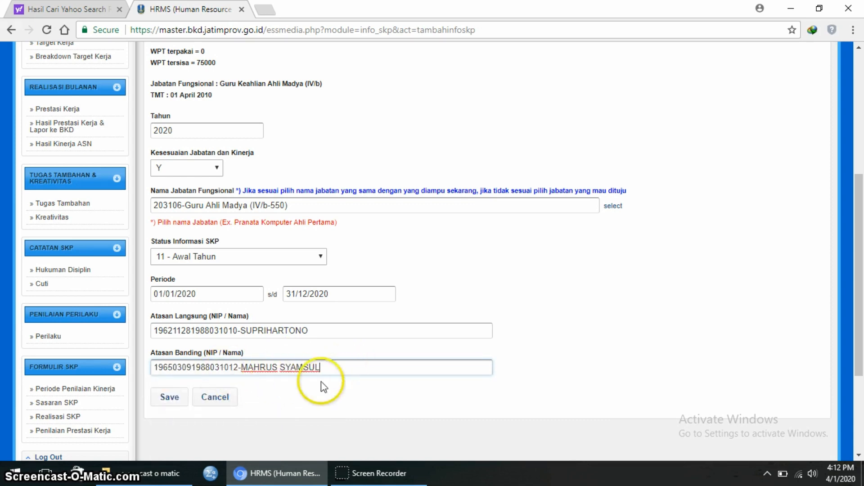
pyautogui.click(165, 398)
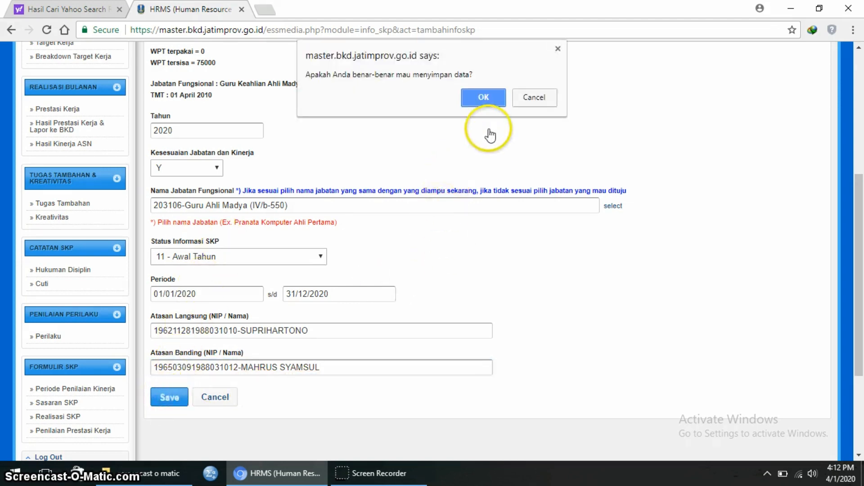
pyautogui.click(484, 95)
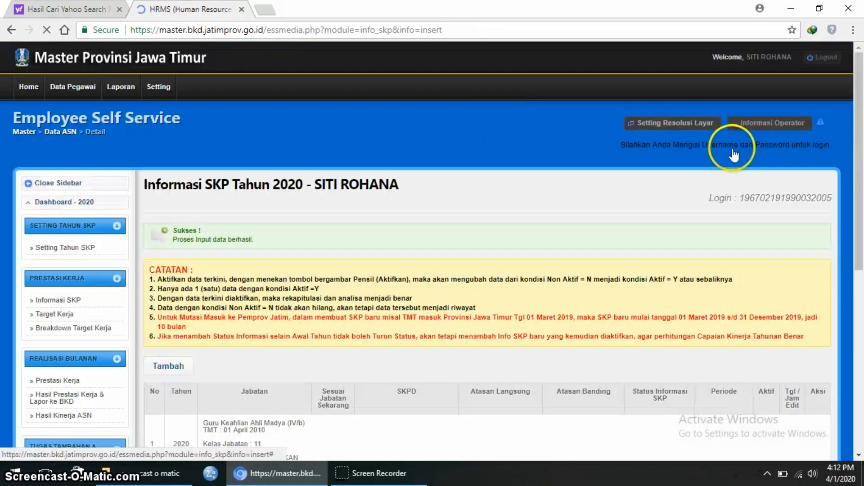
# - Activate the 2020 SKP row with its pencil Aktifkan button
pyautogui.scroll(-2, 723, 284)
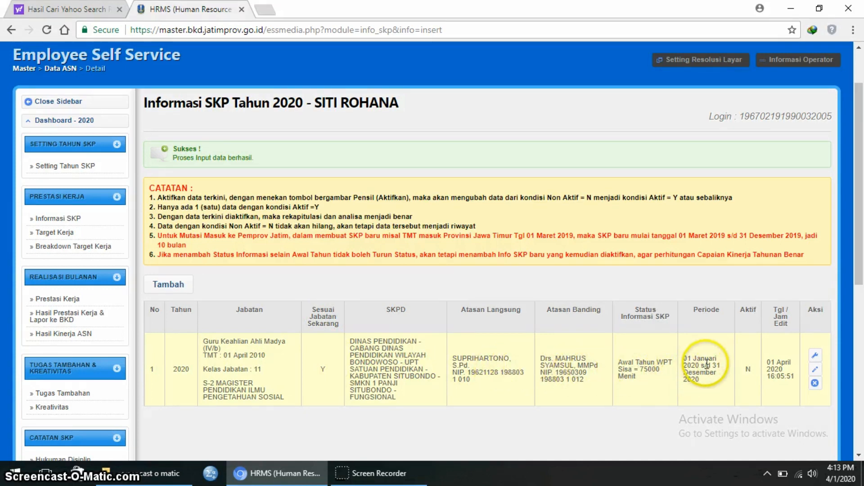
pyautogui.click(815, 370)
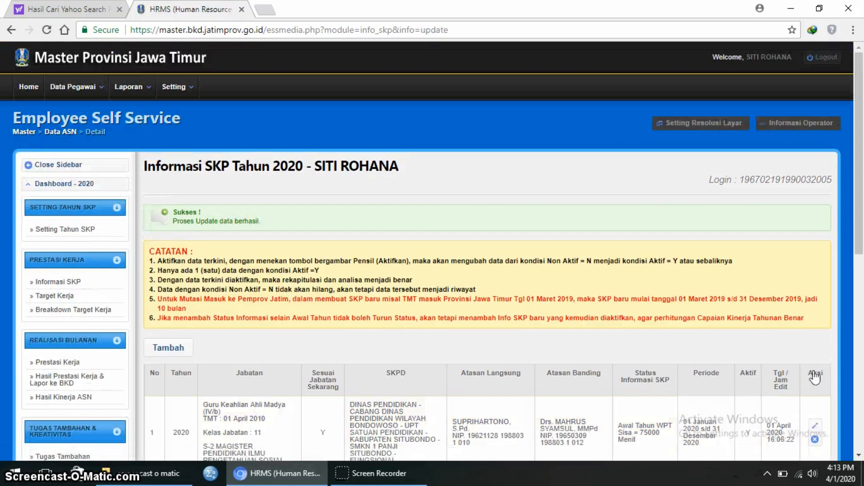
pyautogui.scroll(-3, 747, 292)
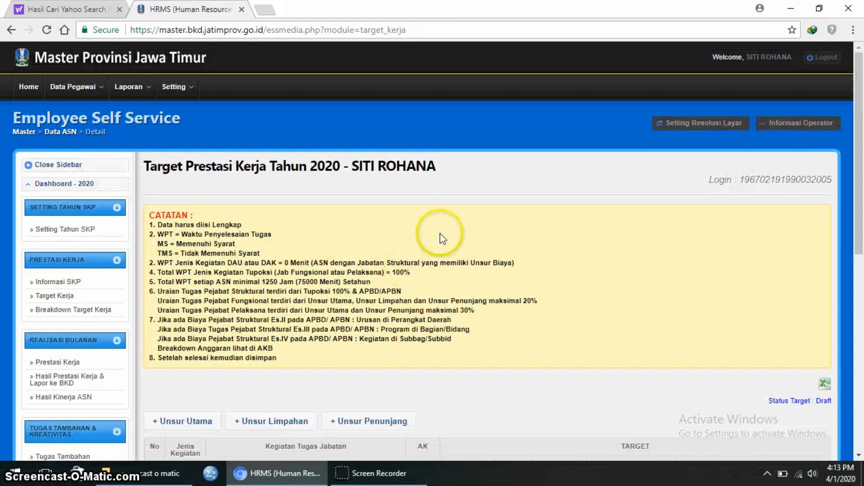
# - Add an Unsur Utama activity of type 4 - Fungsional and list its task descriptions
pyautogui.scroll(-3, 443, 238)
pyautogui.scroll(-1, 441, 235)
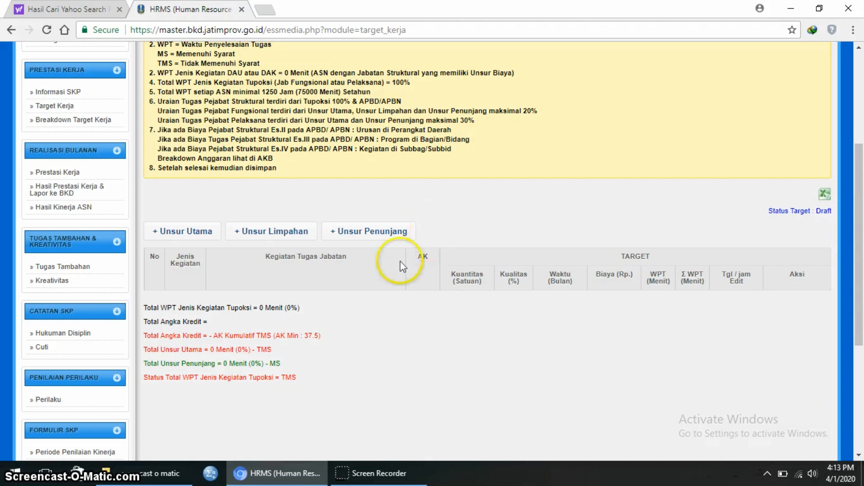
pyautogui.click(185, 239)
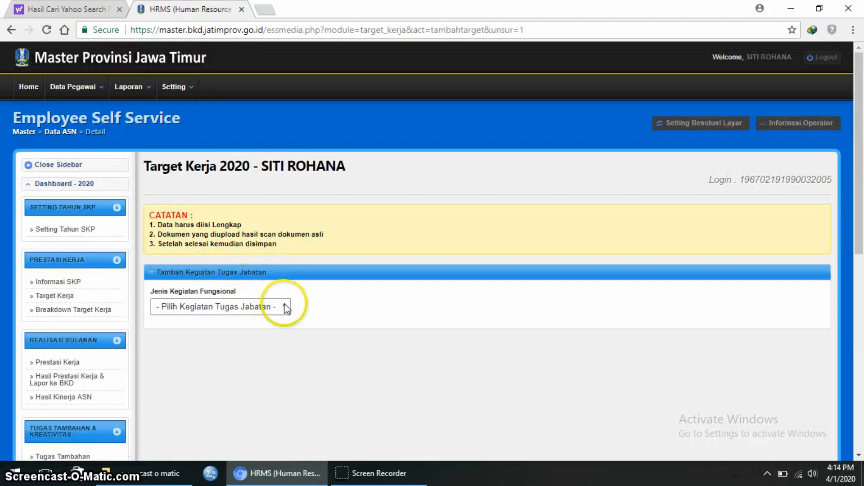
pyautogui.click(285, 308)
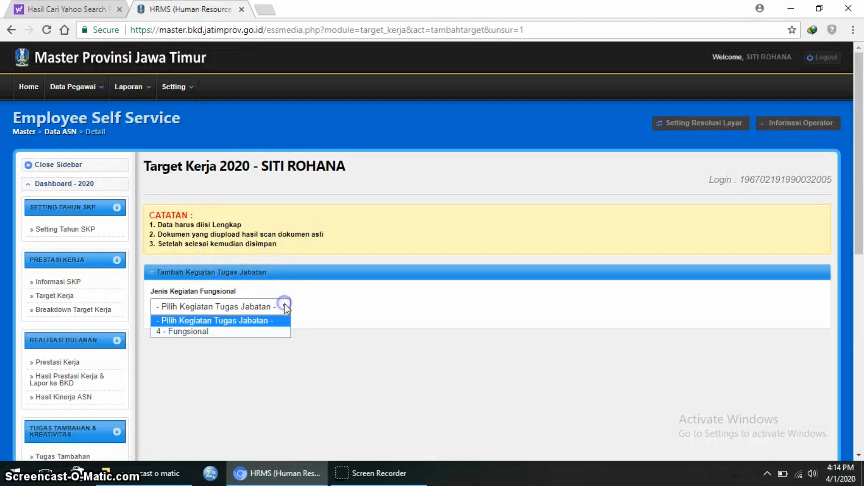
pyautogui.click(255, 332)
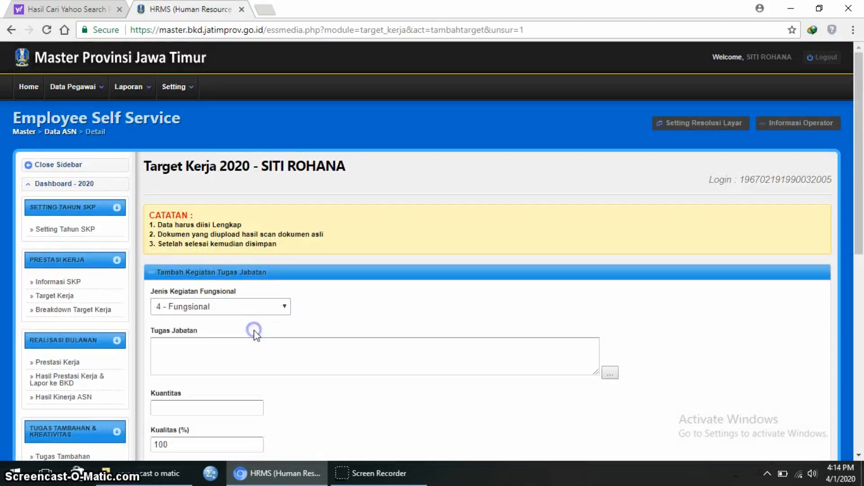
pyautogui.click(609, 373)
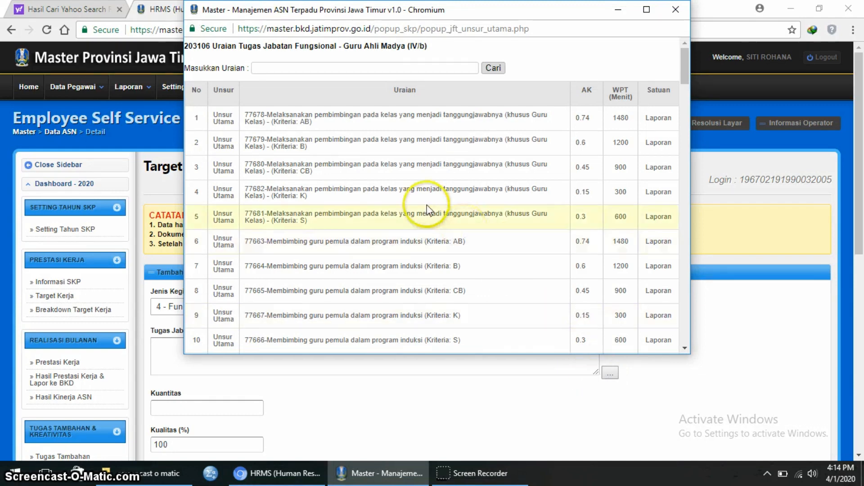
# - Filter the task list with 'mer' and select task 77609 Merencanakan dan melaksanakan pembelajaran (Kriteria B)
pyautogui.click(366, 67)
pyautogui.write('merencanakan')
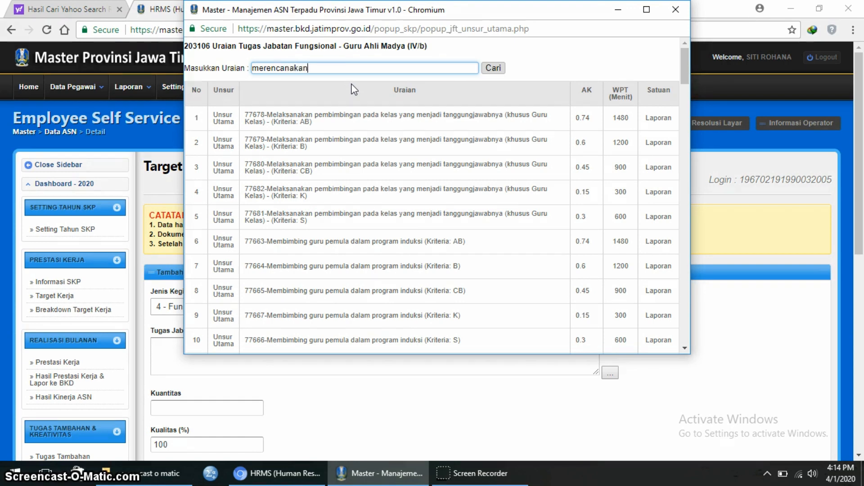
pyautogui.press('Return')
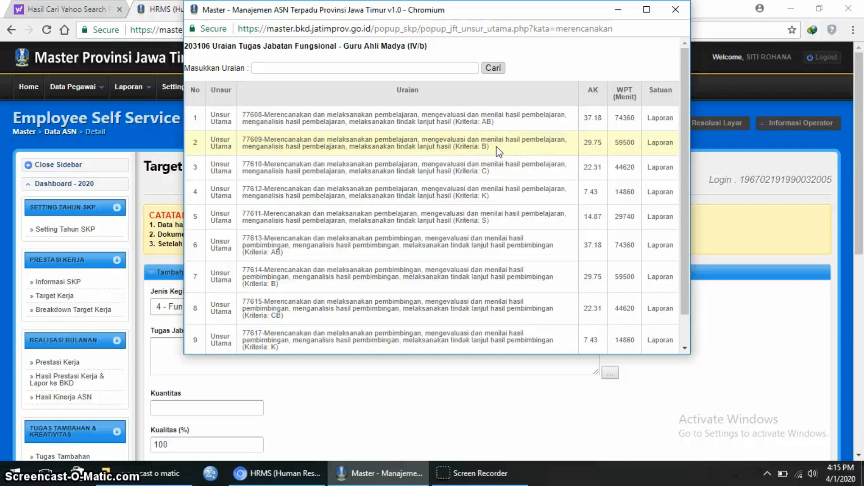
pyautogui.click(490, 114)
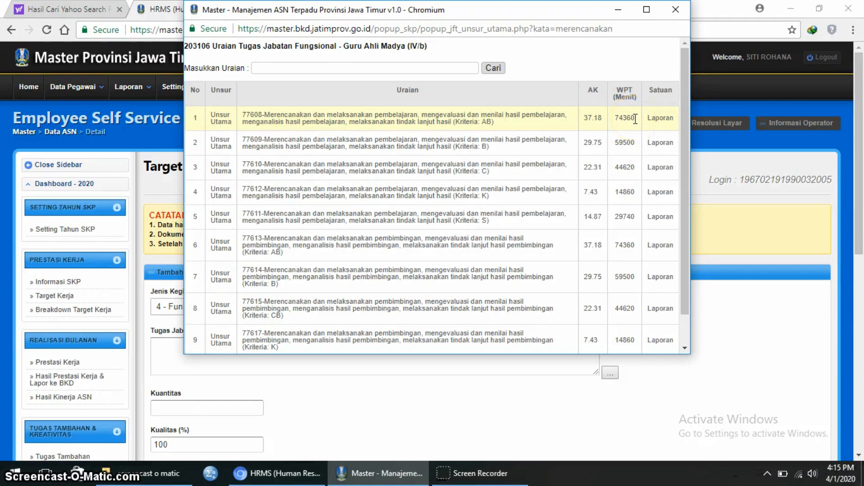
pyautogui.click(544, 147)
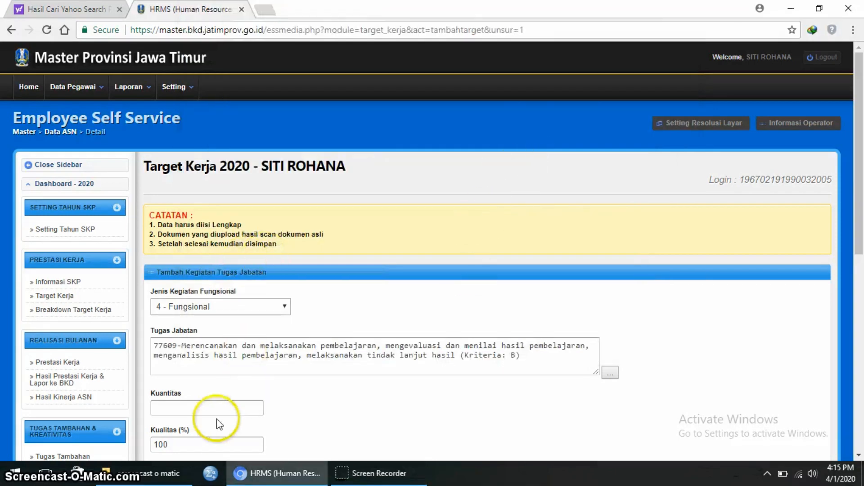
# - Save task 77609 with Kuantitas 1 and Waktu 12 months, confirming the save
pyautogui.click(229, 406)
pyautogui.write('1')
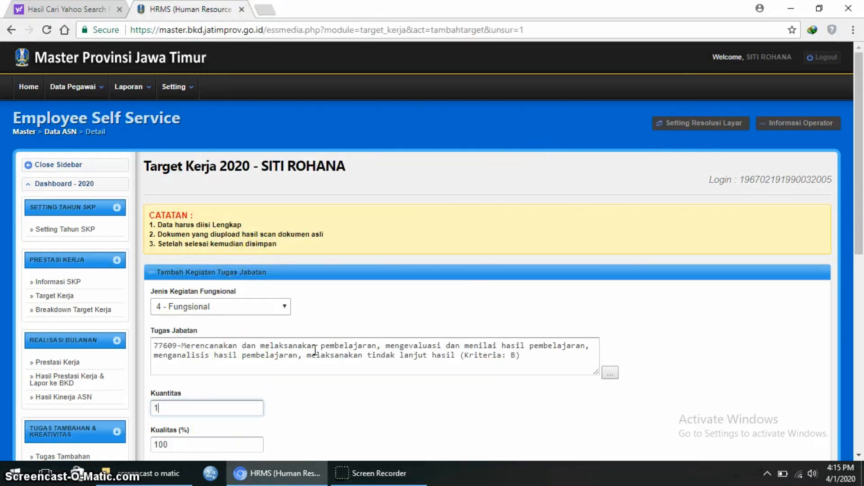
pyautogui.scroll(-2, 181, 386)
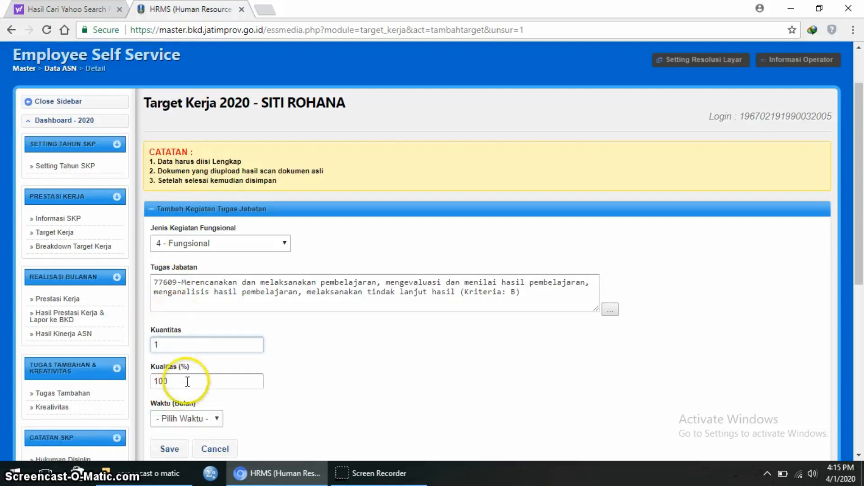
pyautogui.click(219, 419)
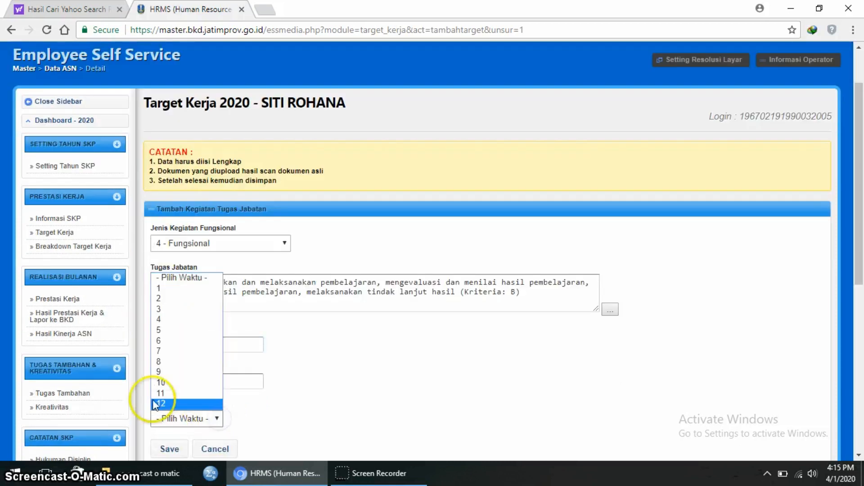
pyautogui.click(157, 399)
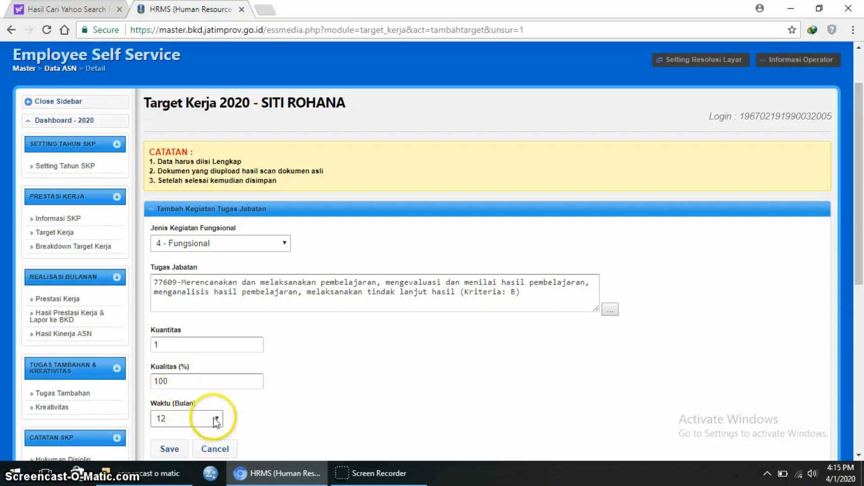
pyautogui.scroll(-2, 366, 408)
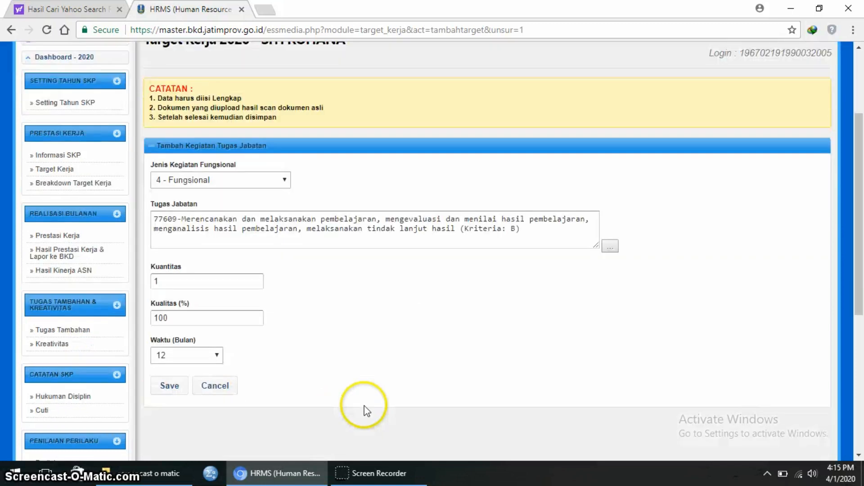
pyautogui.click(171, 388)
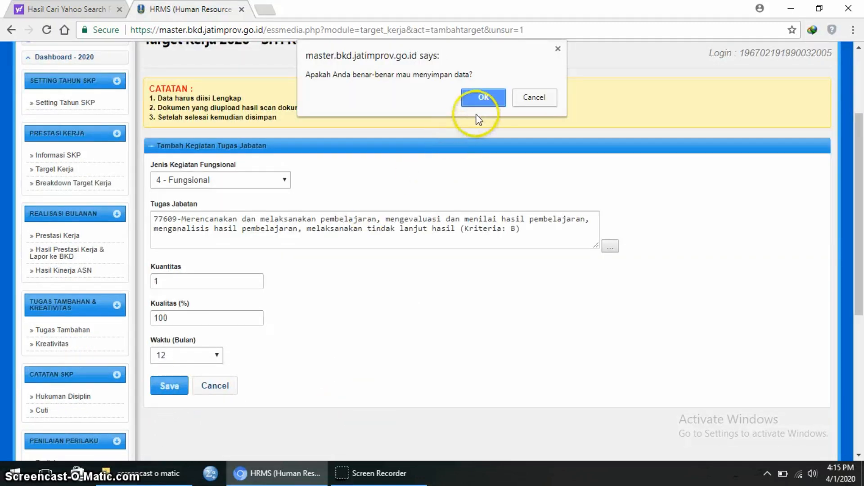
pyautogui.click(483, 98)
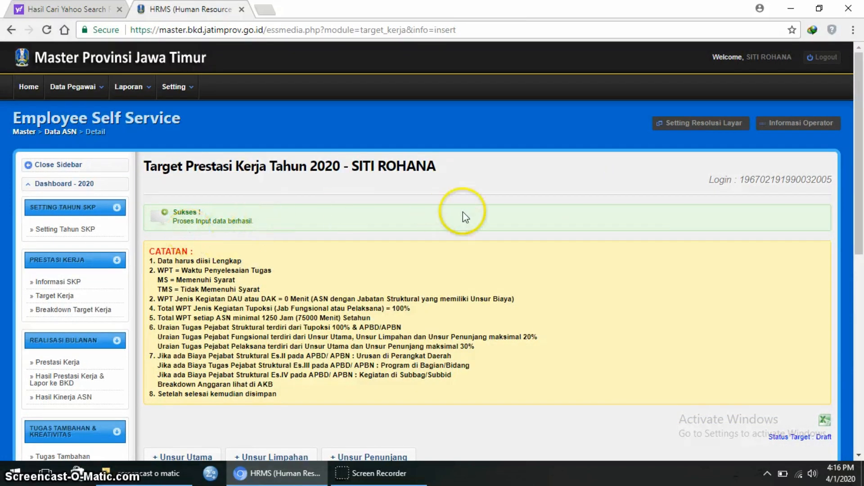
pyautogui.scroll(-4, 463, 212)
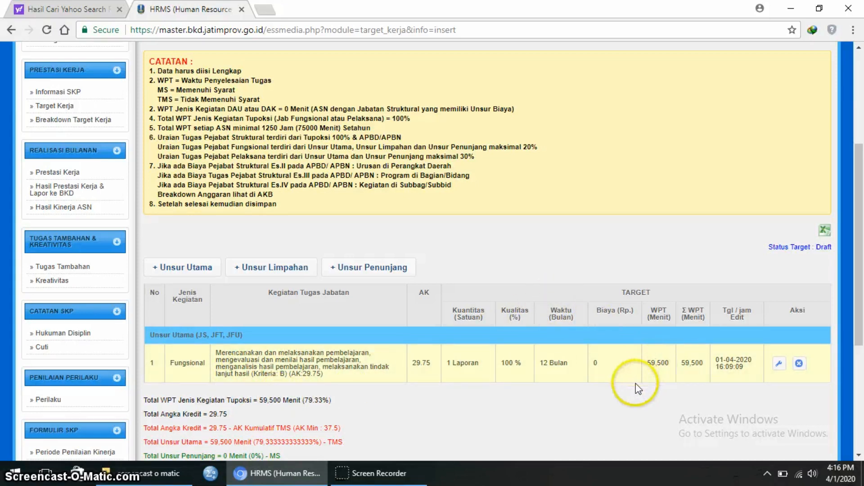
# - Add a new 4 - Fungsional Unsur Utama form holding task 77689 on collective teacher activities
pyautogui.click(208, 270)
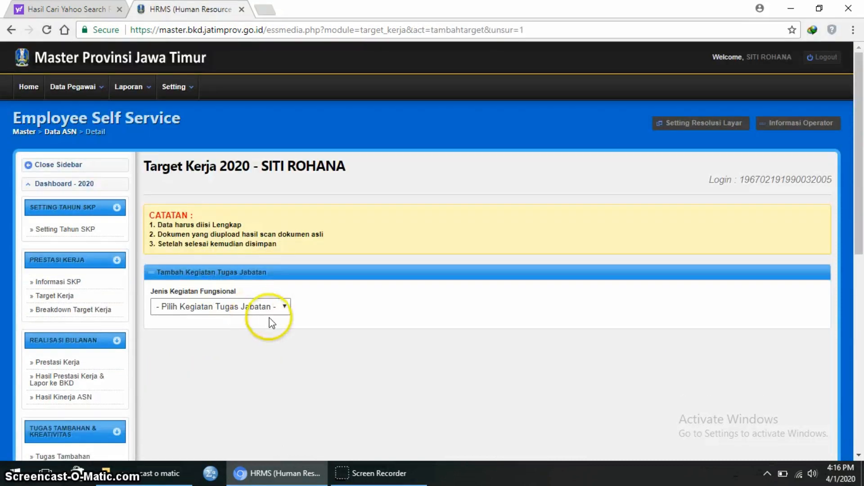
pyautogui.click(287, 308)
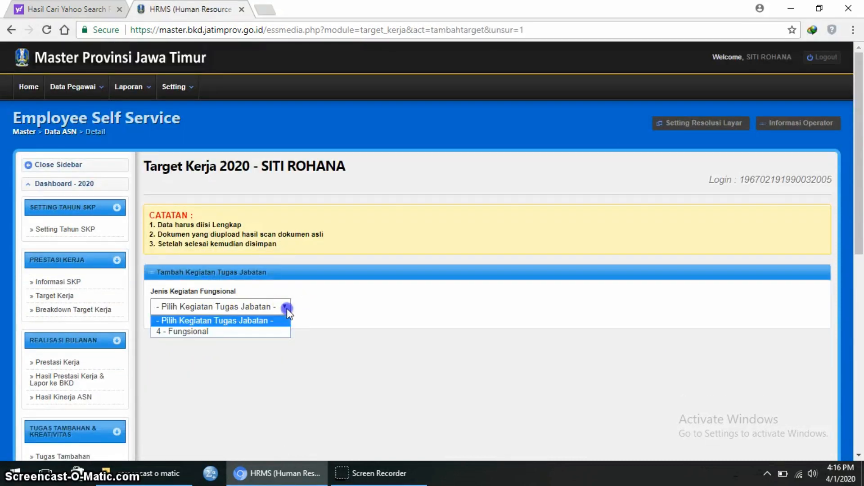
pyautogui.click(269, 332)
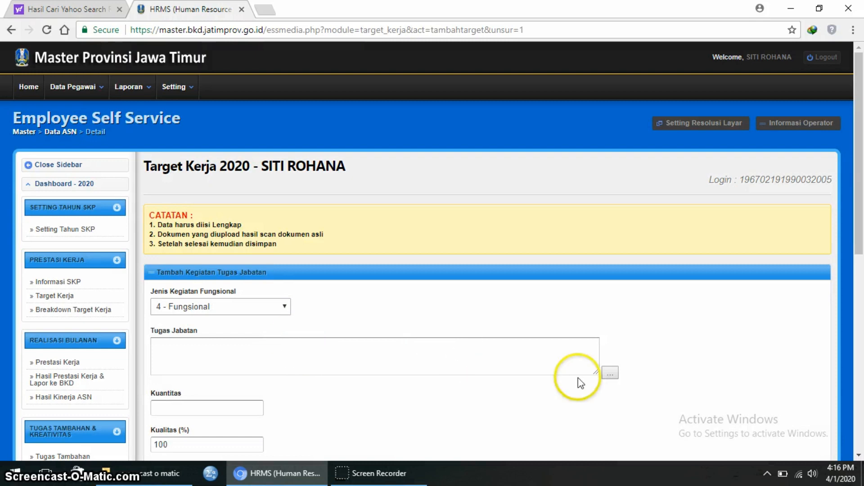
pyautogui.click(611, 373)
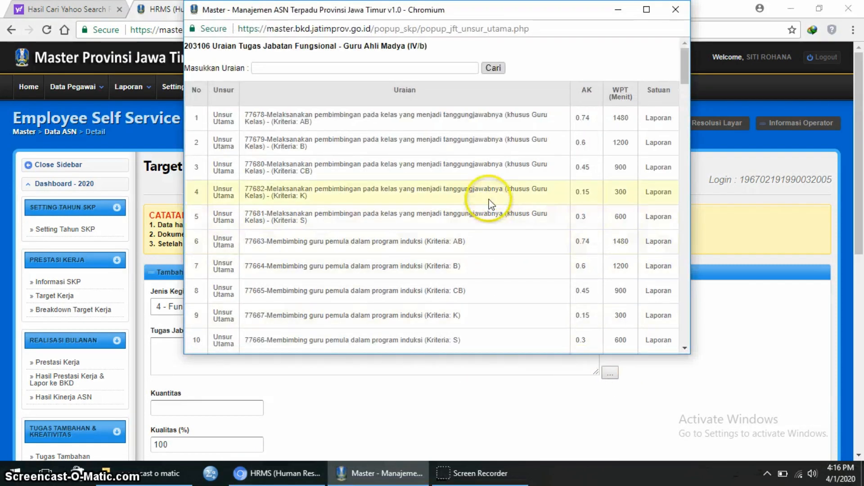
pyautogui.scroll(-4, 491, 204)
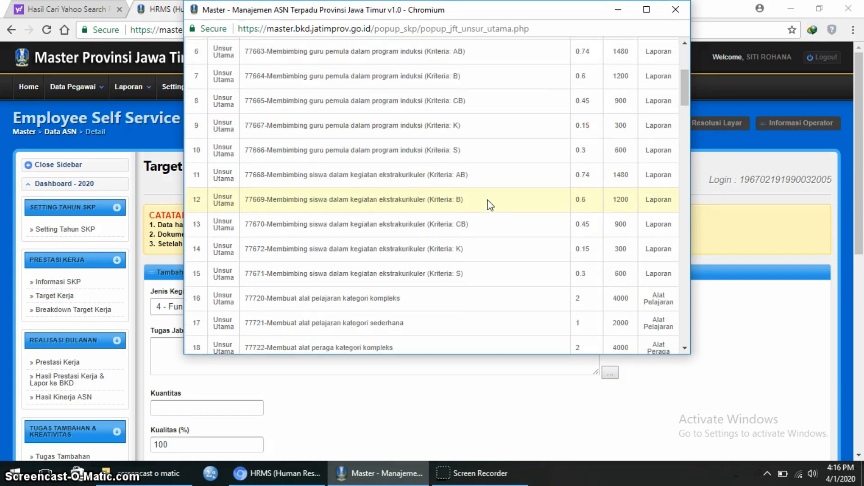
pyautogui.scroll(-3, 490, 205)
pyautogui.scroll(-2, 491, 205)
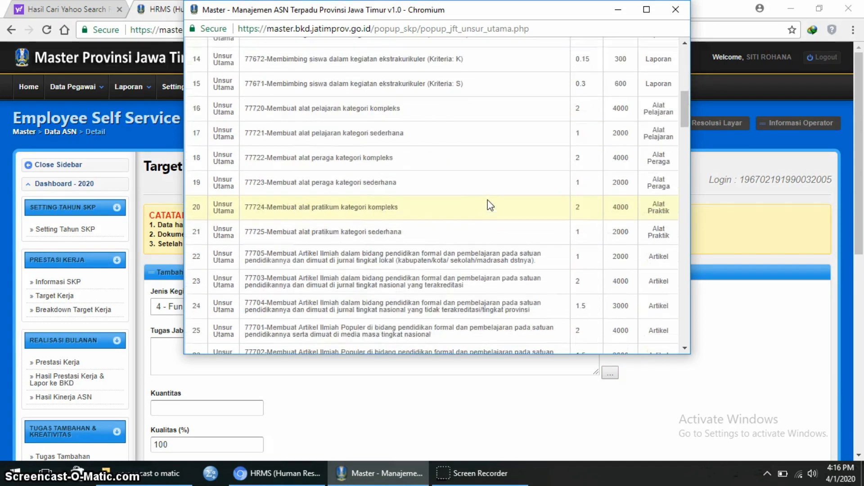
pyautogui.scroll(-3, 490, 205)
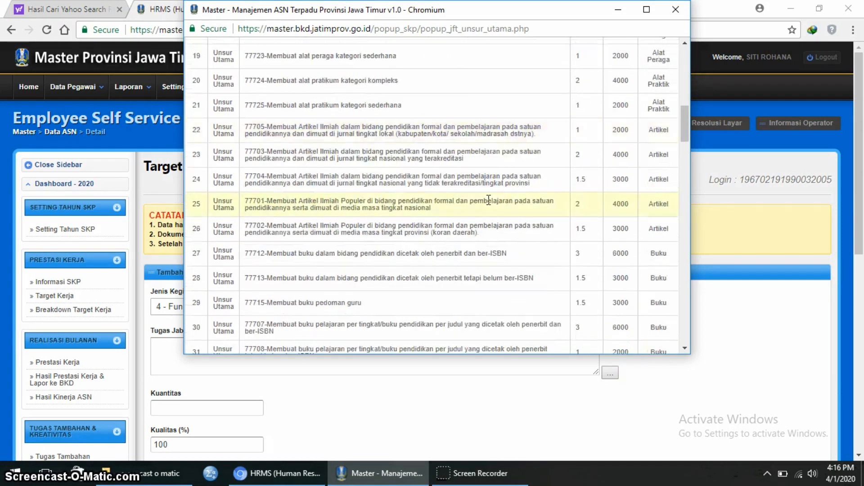
pyautogui.scroll(-4, 489, 200)
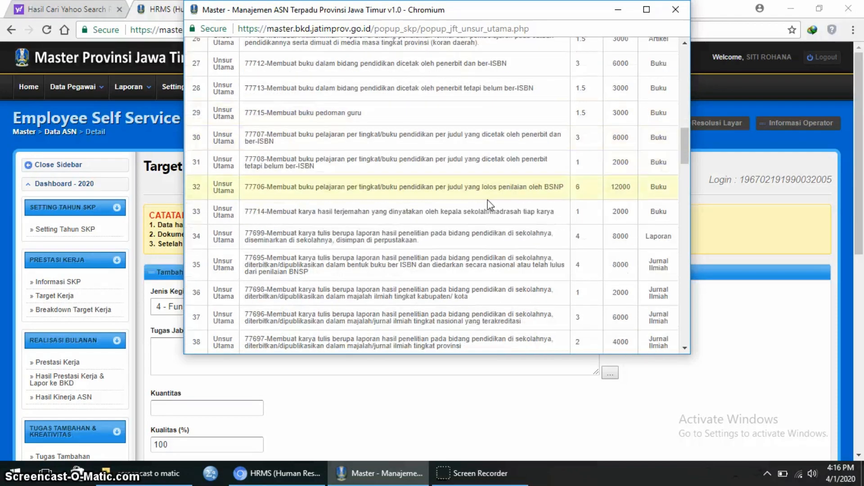
pyautogui.scroll(-2, 487, 200)
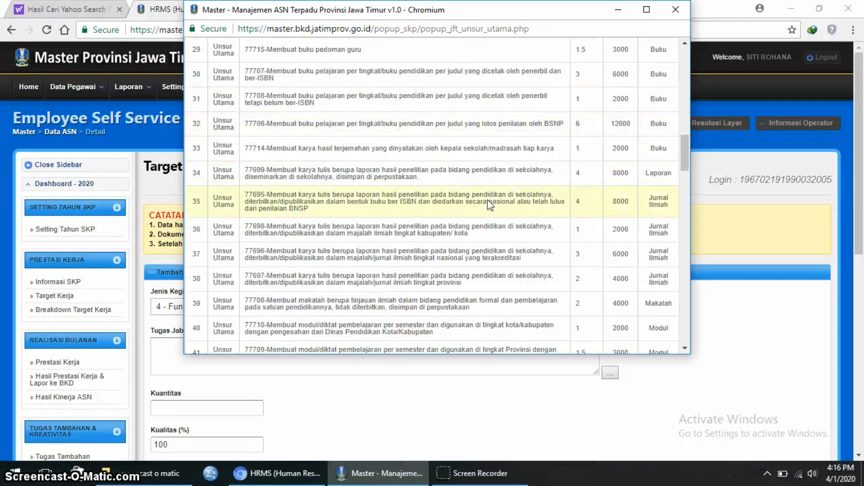
pyautogui.scroll(-2, 487, 200)
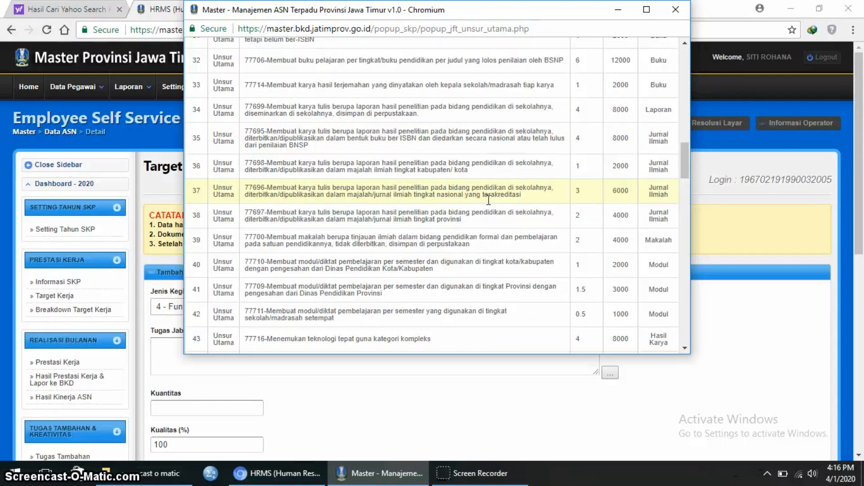
pyautogui.scroll(-1, 487, 199)
pyautogui.scroll(-5, 487, 199)
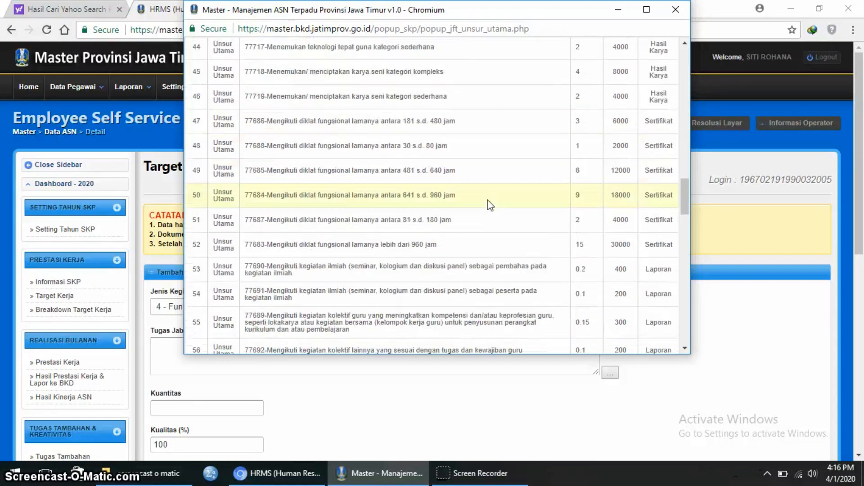
pyautogui.scroll(-1, 488, 200)
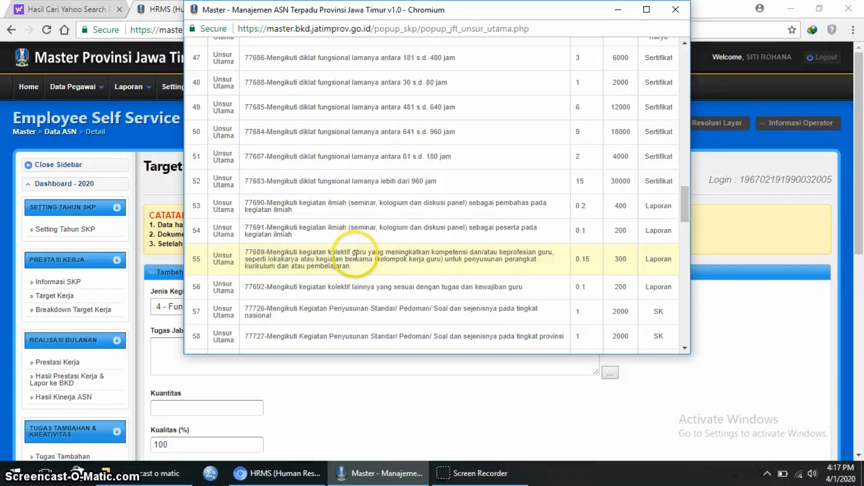
pyautogui.click(382, 259)
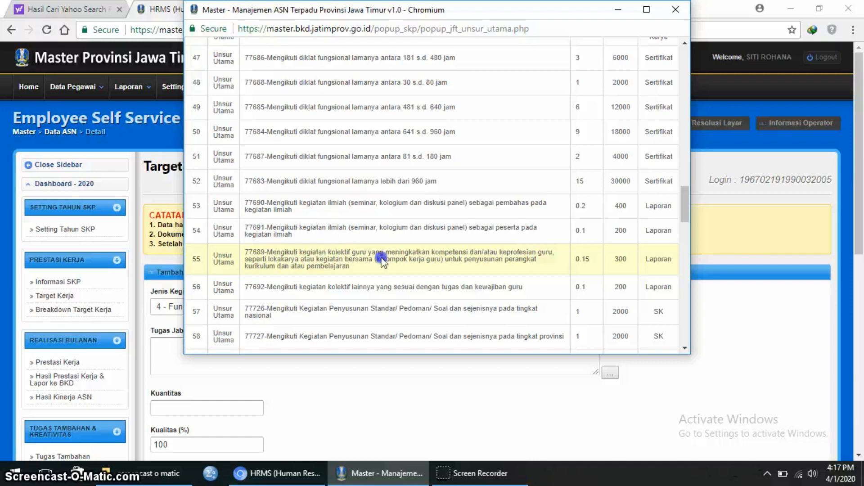
# - Save task 77689 with Kuantitas 1 and Waktu 12 months, confirming with OK
pyautogui.click(211, 403)
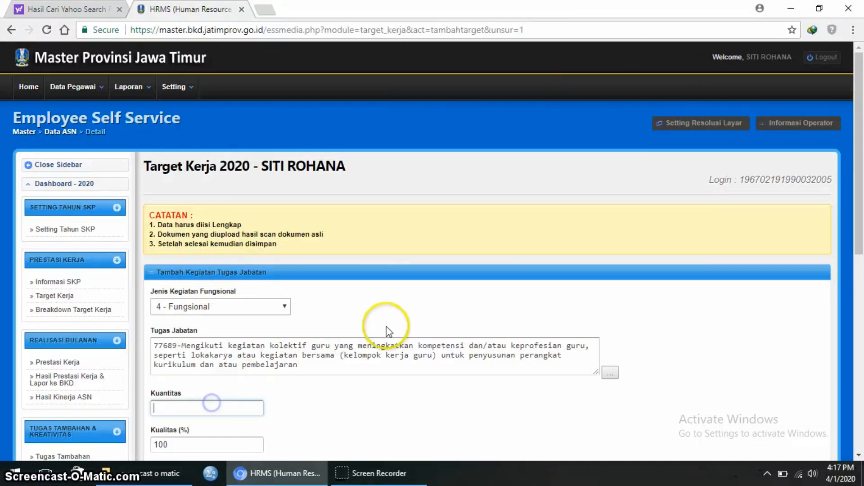
pyautogui.write('1')
pyautogui.scroll(-4, 386, 331)
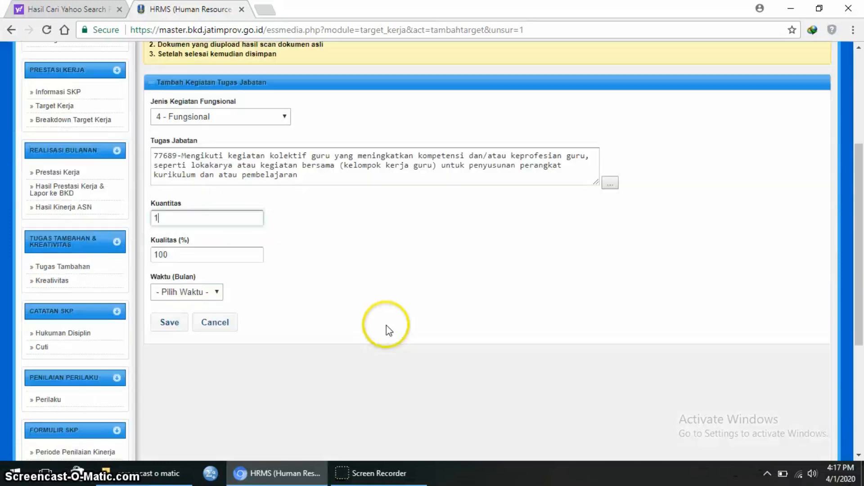
pyautogui.click(213, 292)
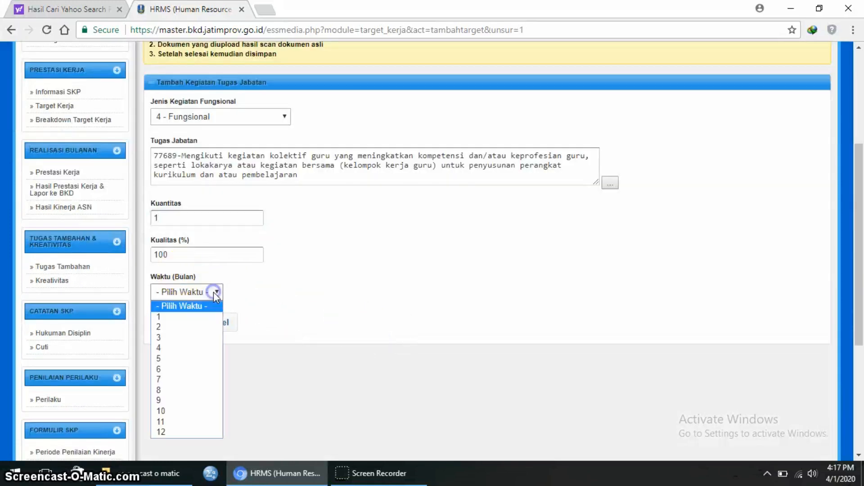
pyautogui.click(171, 433)
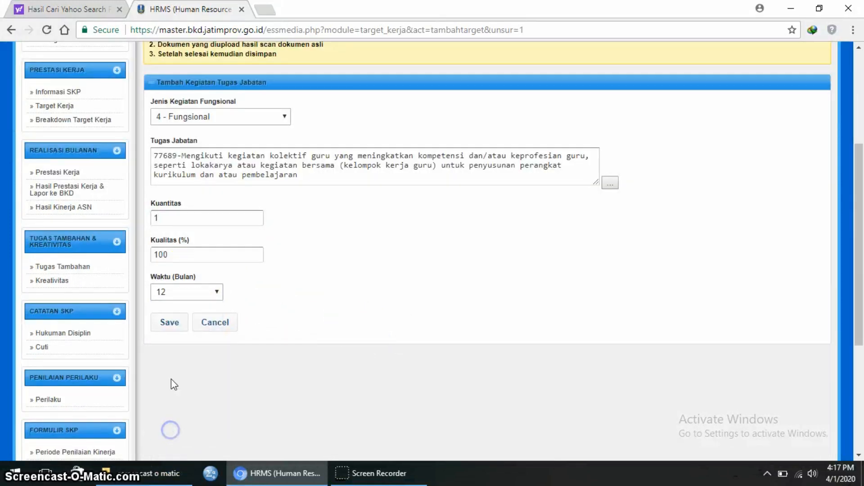
pyautogui.click(170, 329)
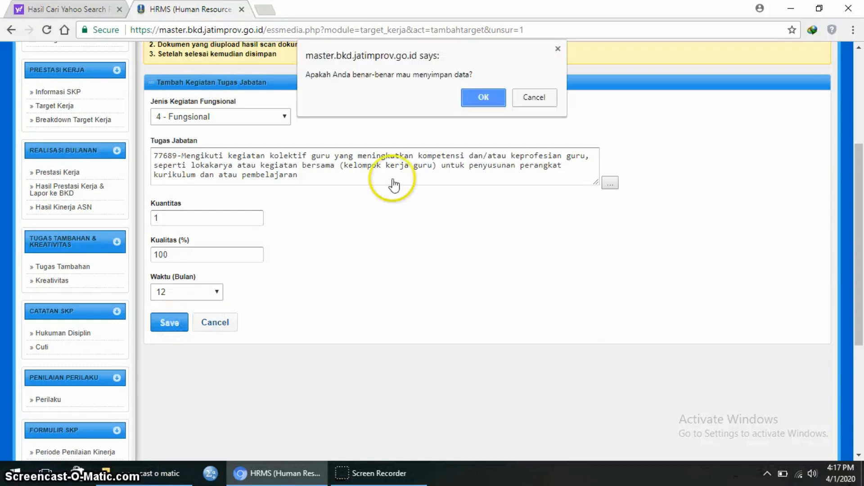
pyautogui.click(483, 97)
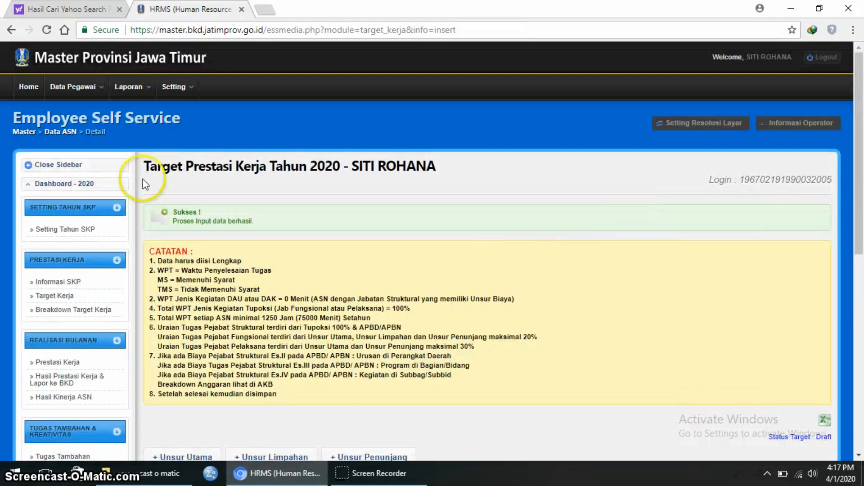
pyautogui.scroll(-4, 585, 209)
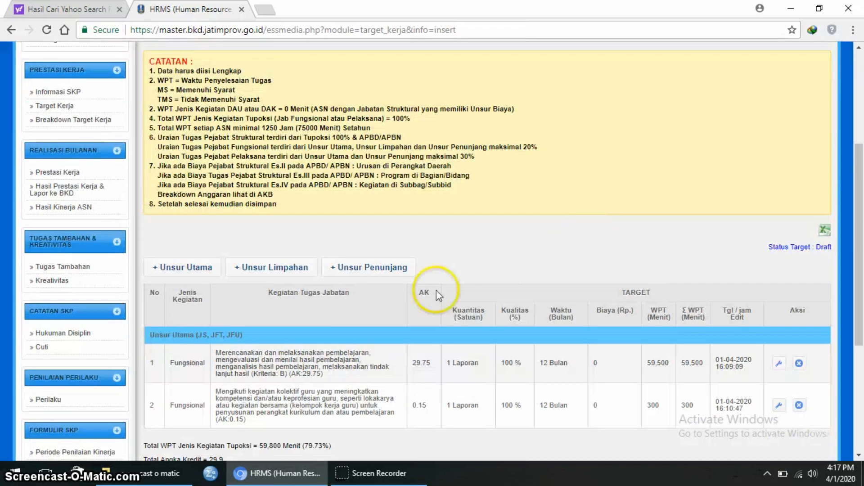
pyautogui.scroll(-3, 621, 238)
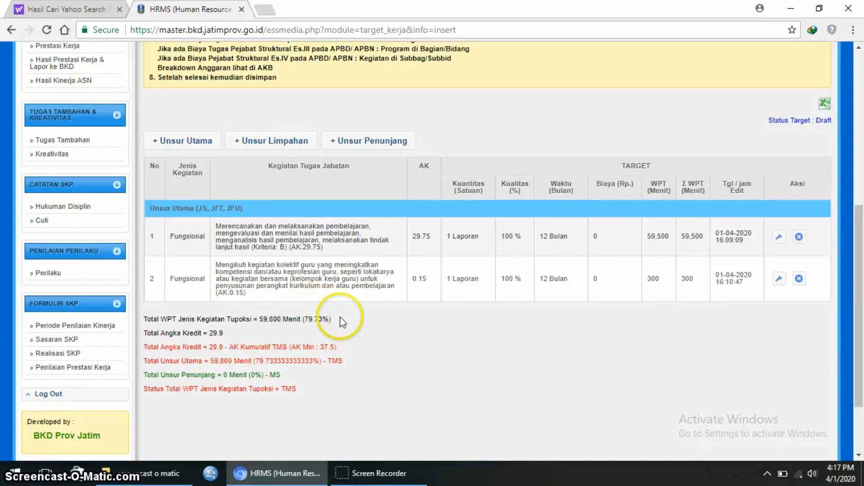
# - Add a 4 - Fungsional Unsur Utama form and select research-report task 77699 (row 34)
pyautogui.click(204, 141)
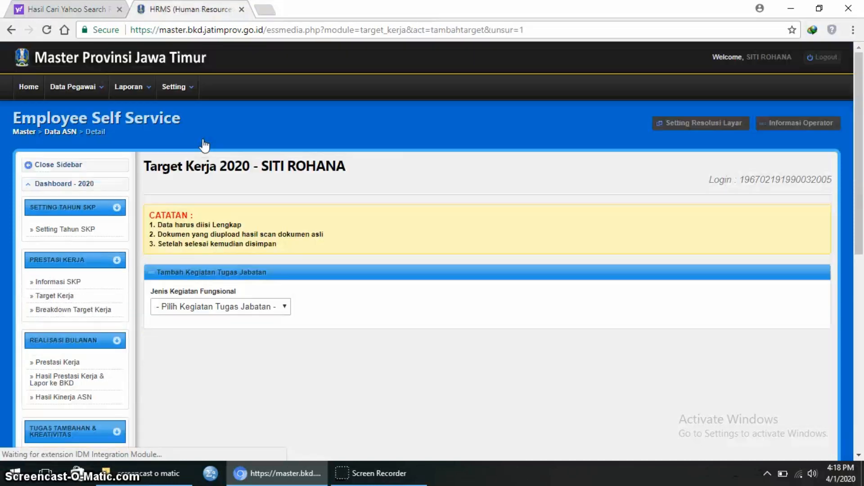
pyautogui.click(284, 306)
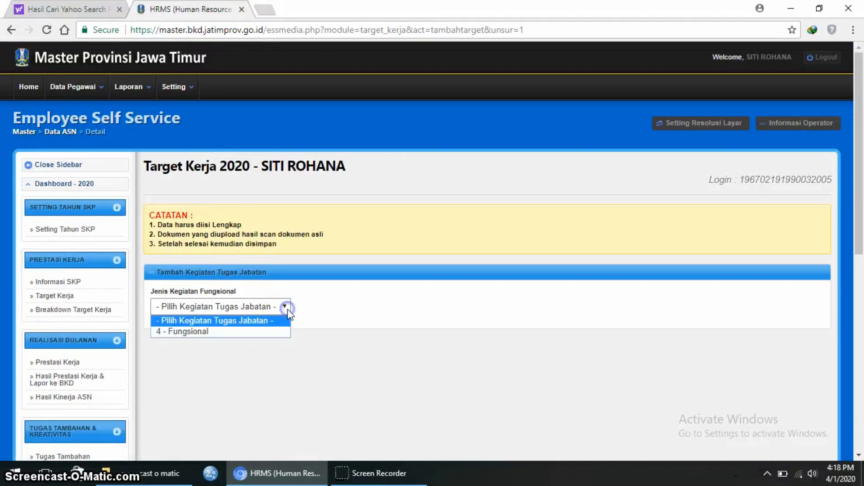
pyautogui.click(271, 333)
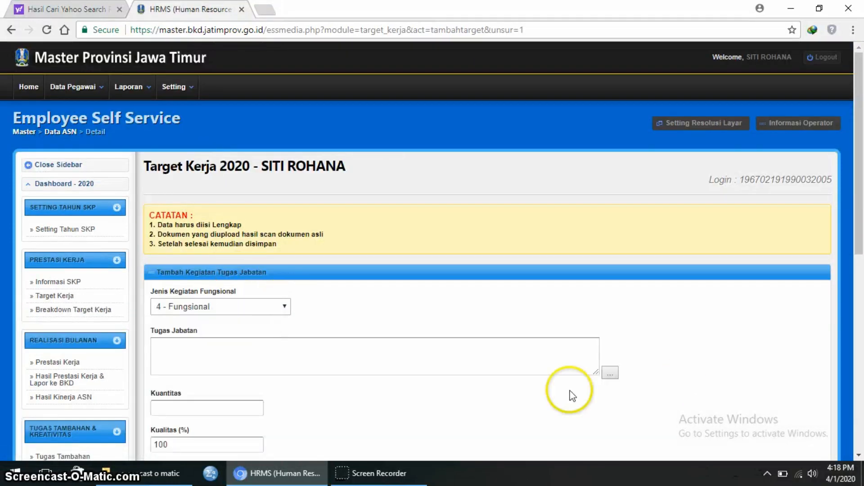
pyautogui.click(605, 375)
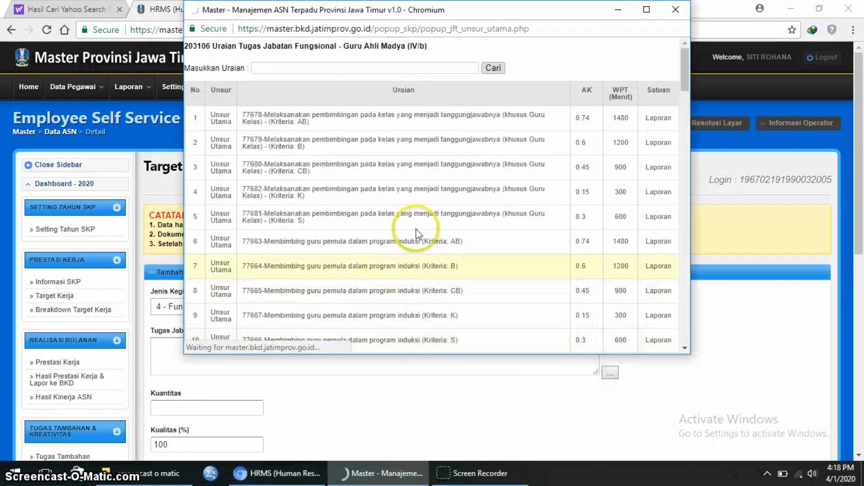
pyautogui.scroll(-8, 416, 228)
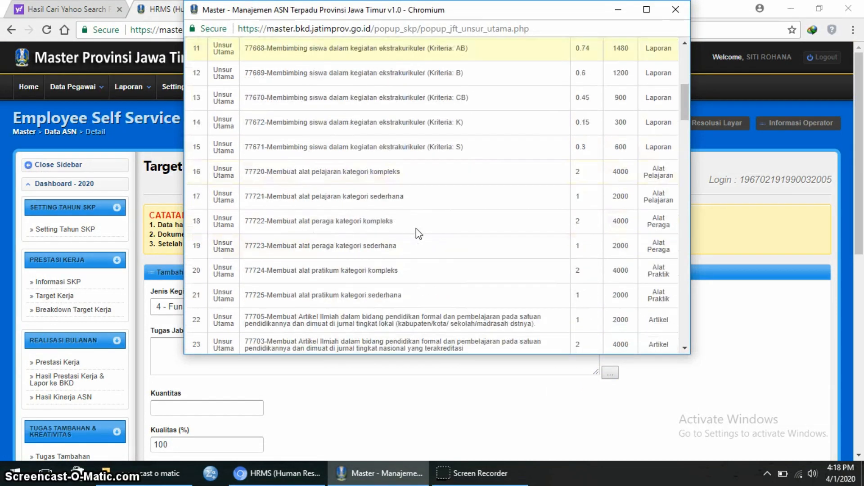
pyautogui.scroll(-5, 416, 228)
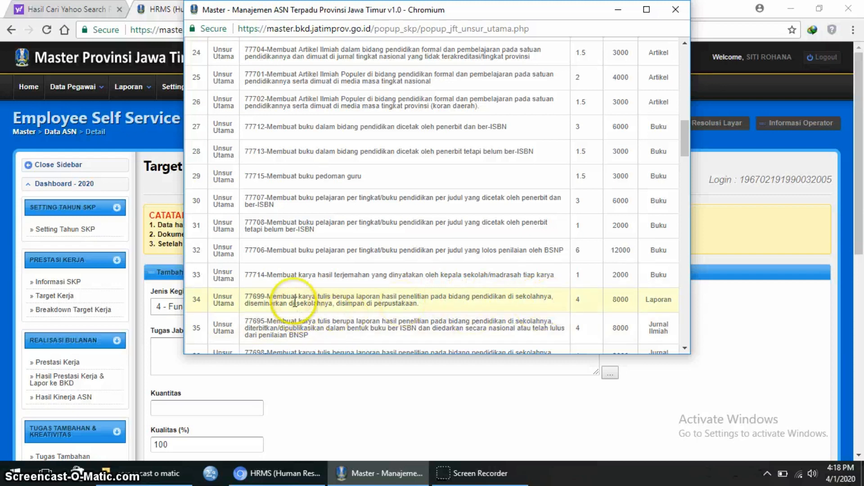
pyautogui.click(372, 301)
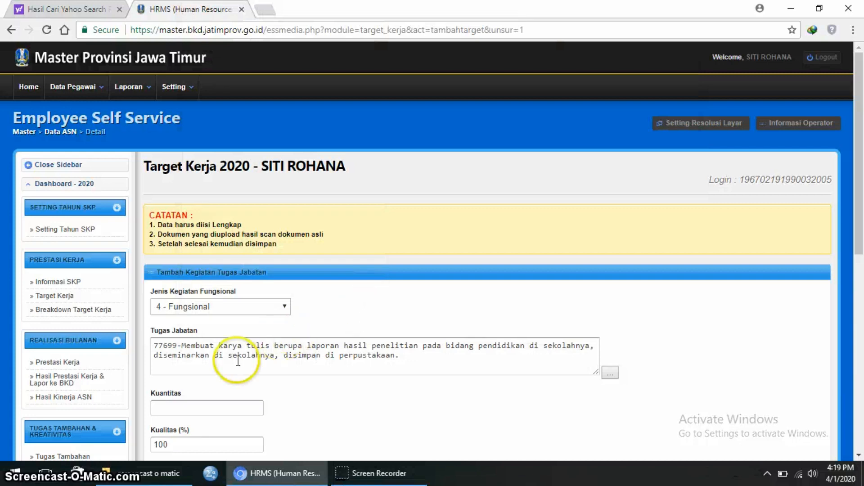
# - Save task 77699 with Kuantitas 1 and Waktu 3 months, confirming with OK
pyautogui.click(185, 406)
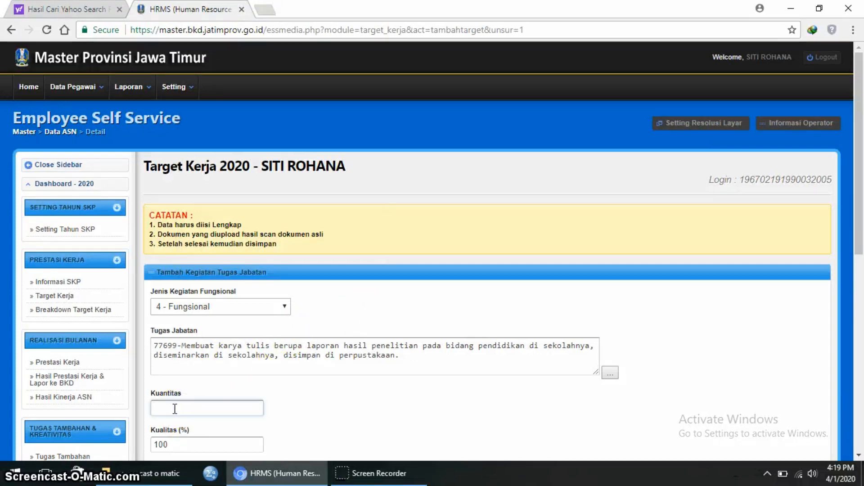
pyautogui.write('1')
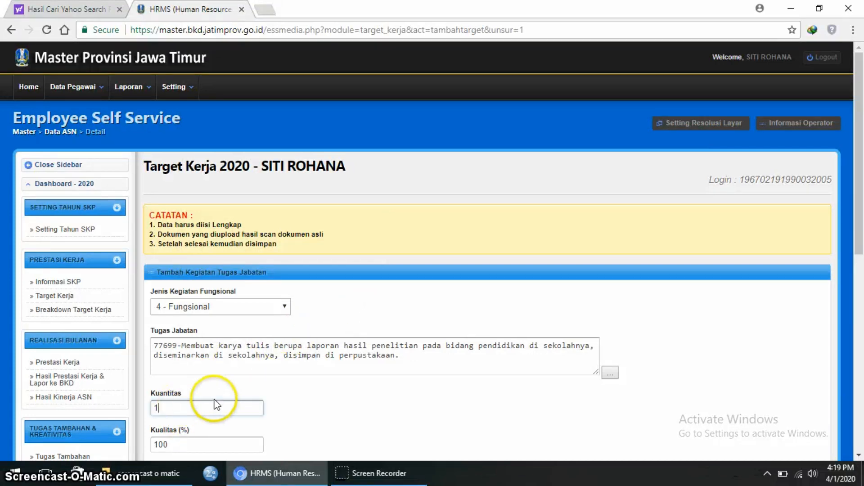
pyautogui.scroll(-3, 212, 396)
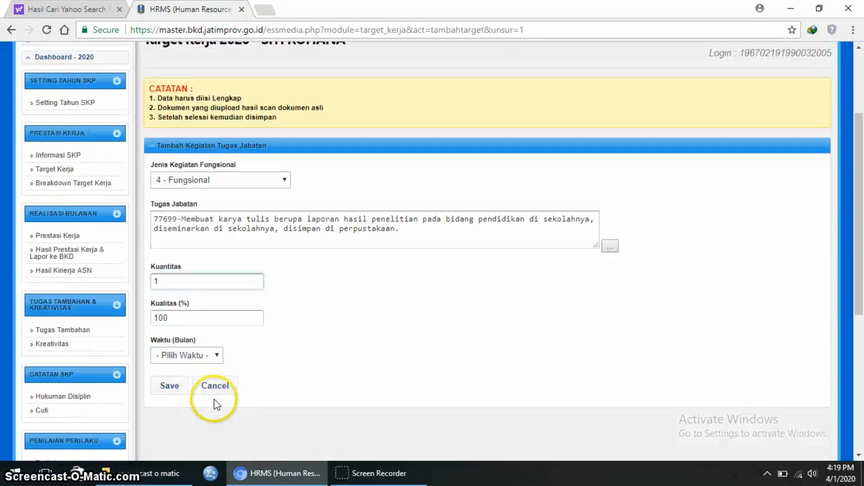
pyautogui.click(220, 355)
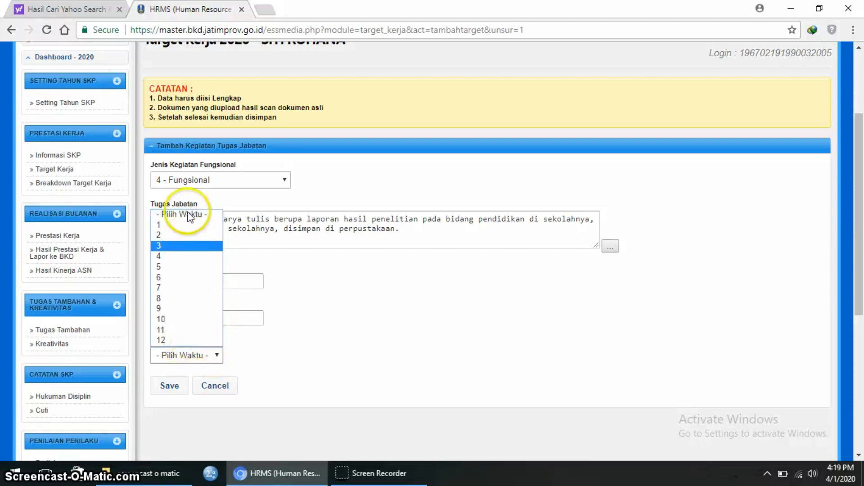
pyautogui.click(172, 245)
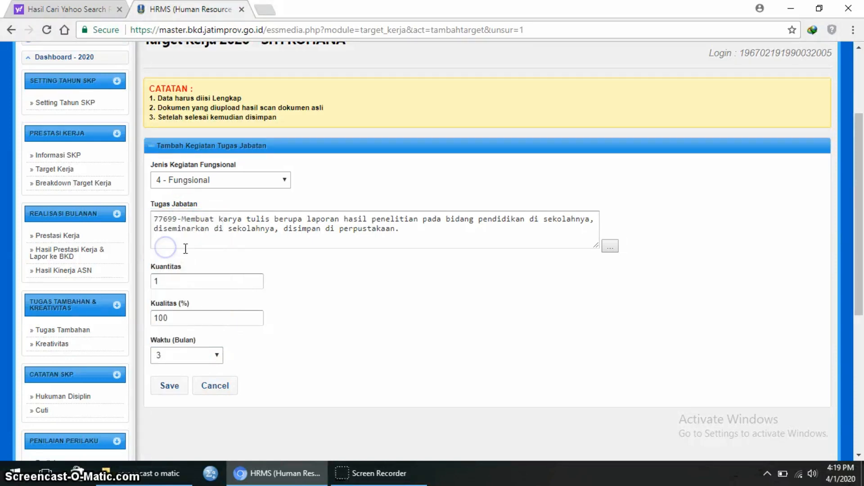
pyautogui.click(165, 390)
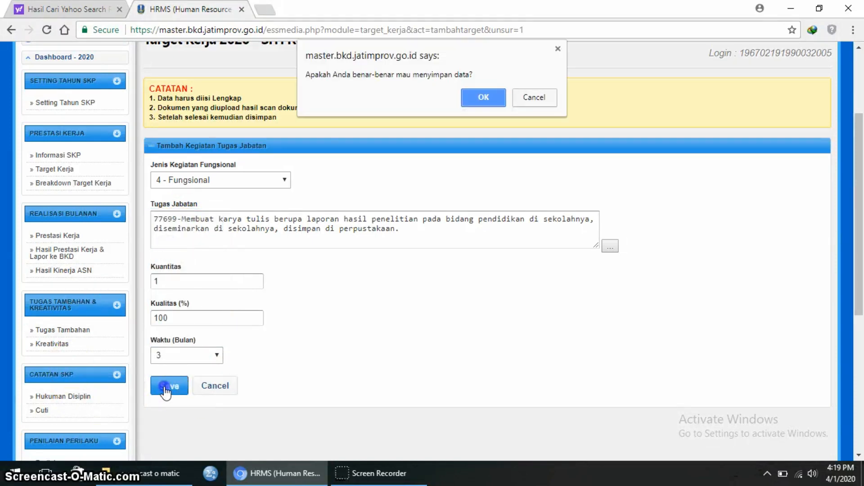
pyautogui.click(482, 95)
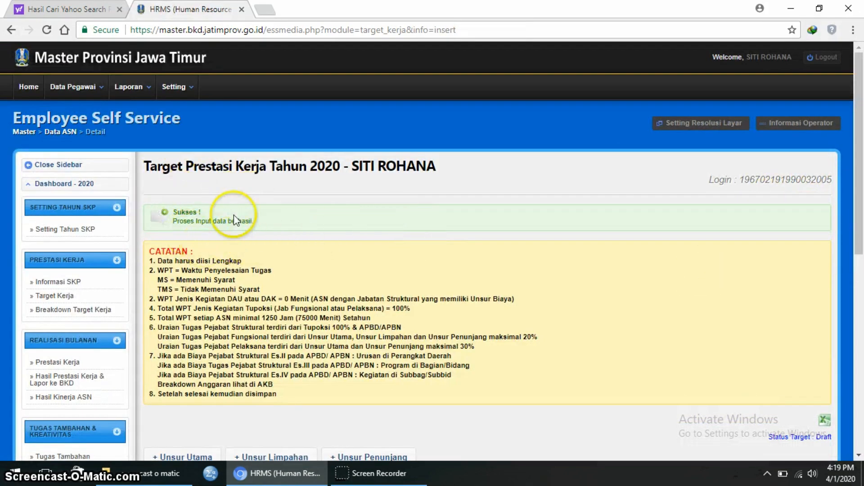
pyautogui.scroll(-4, 481, 252)
pyautogui.scroll(-4, 483, 256)
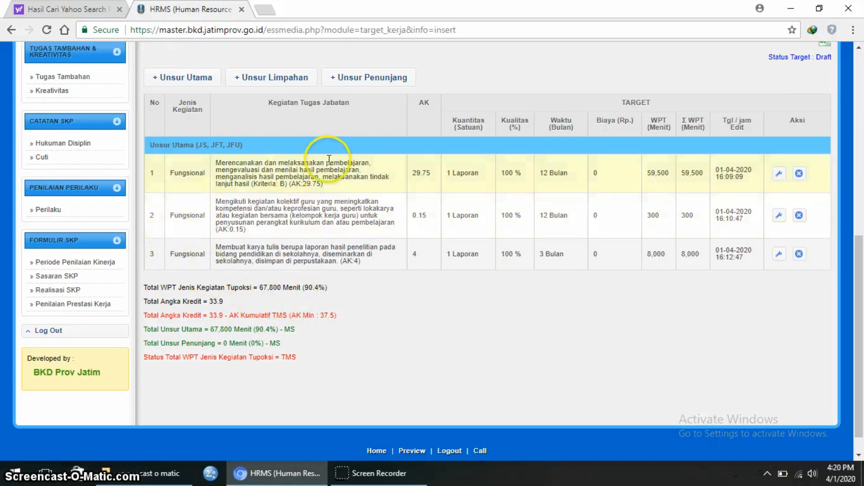
# - Add a 4 - Fungsional Unsur Utama form and select task 77688, 30–80-hour functional training (row 48)
pyautogui.click(205, 75)
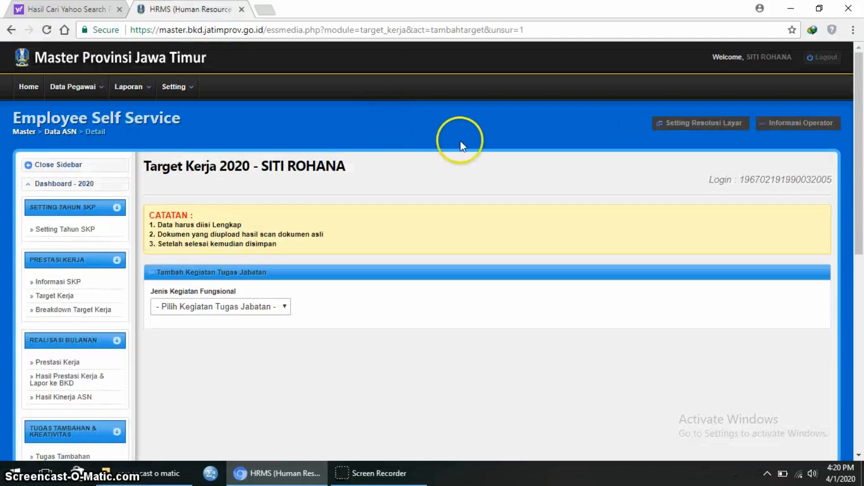
pyautogui.click(280, 305)
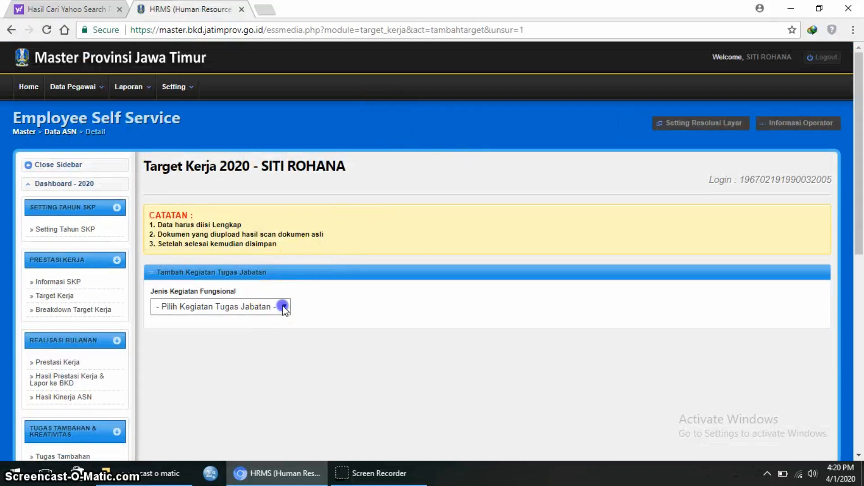
pyautogui.click(266, 332)
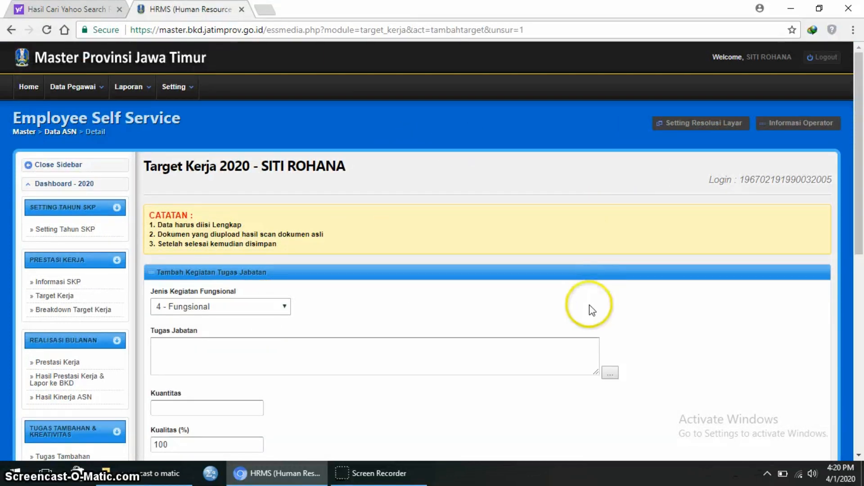
pyautogui.scroll(-1, 590, 304)
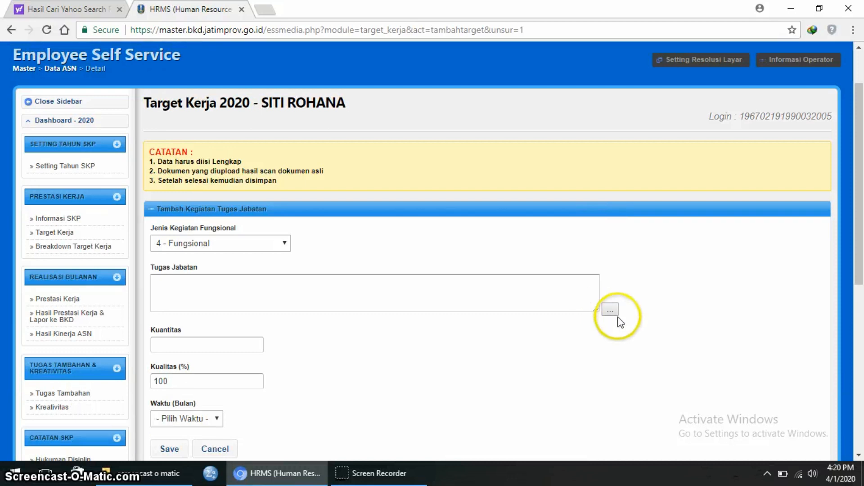
pyautogui.click(611, 309)
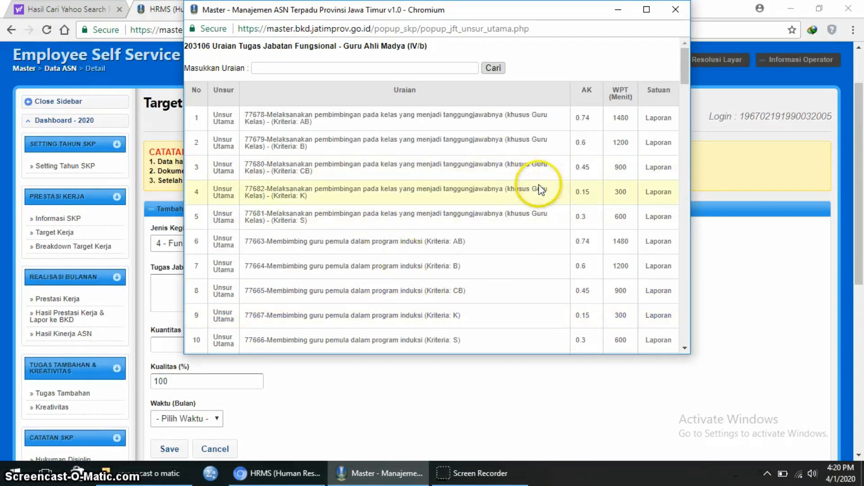
pyautogui.scroll(-4, 536, 189)
pyautogui.scroll(-10, 536, 189)
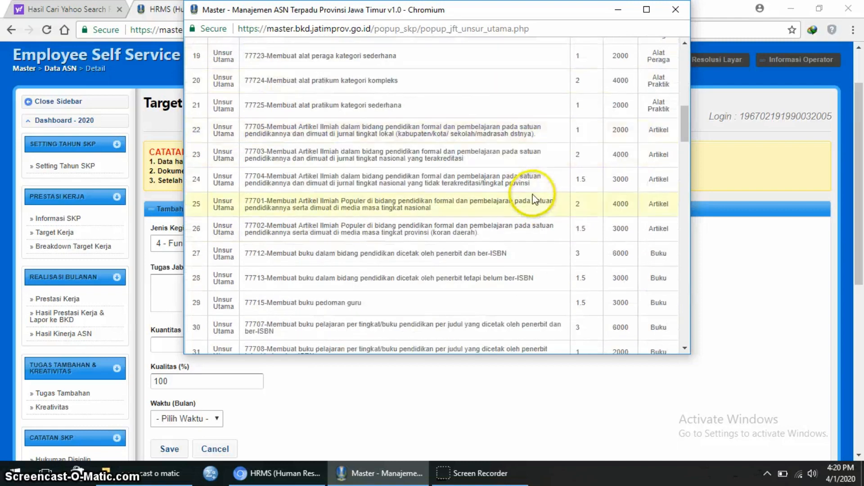
pyautogui.scroll(-1, 532, 195)
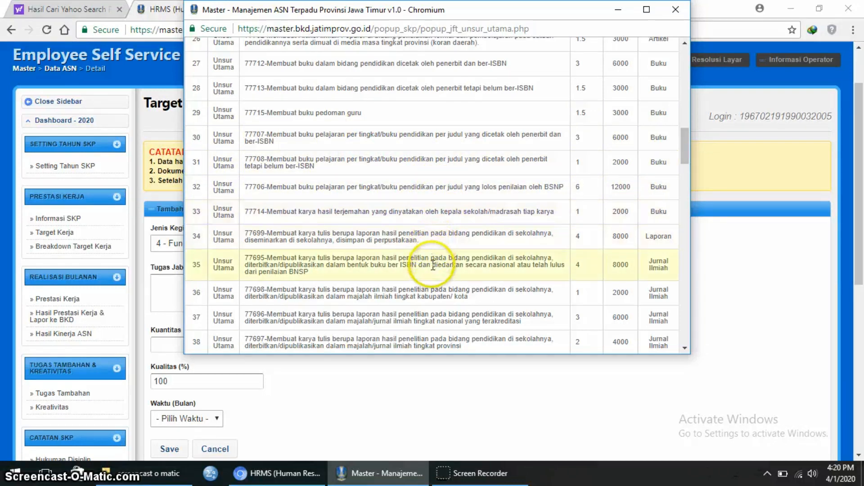
pyautogui.scroll(-1, 433, 264)
pyautogui.scroll(-1, 432, 264)
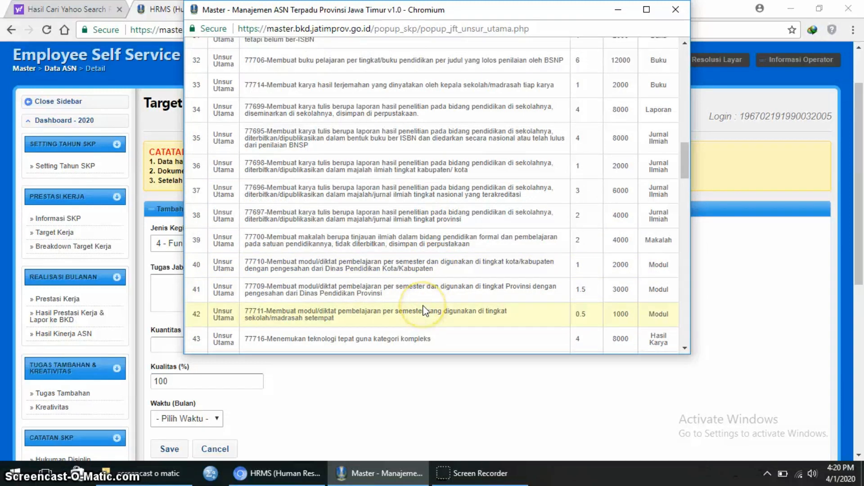
pyautogui.scroll(-1, 425, 310)
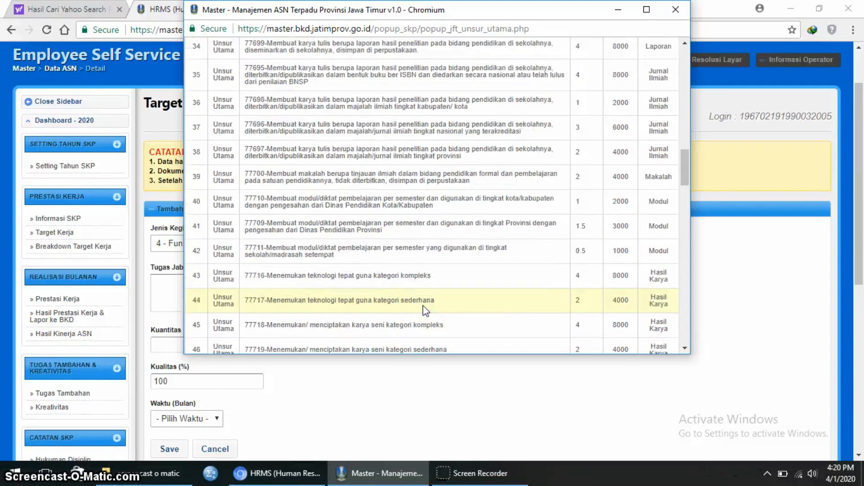
pyautogui.scroll(-1, 427, 286)
pyautogui.scroll(-2, 429, 286)
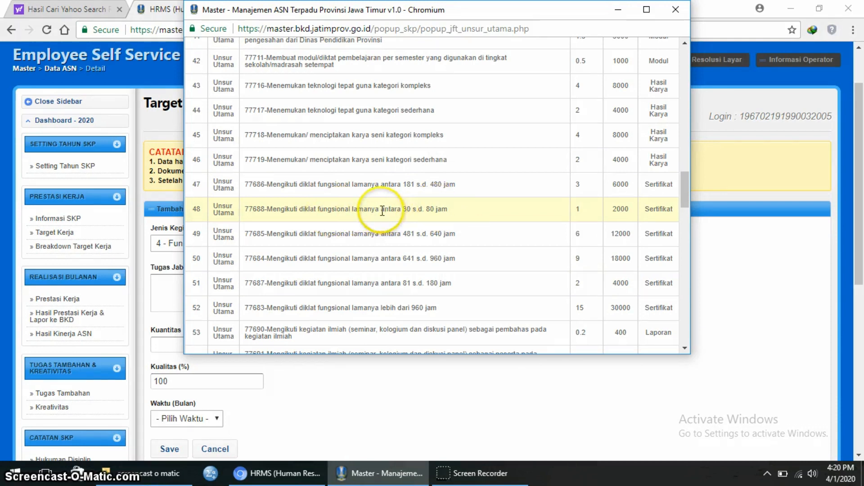
pyautogui.click(418, 210)
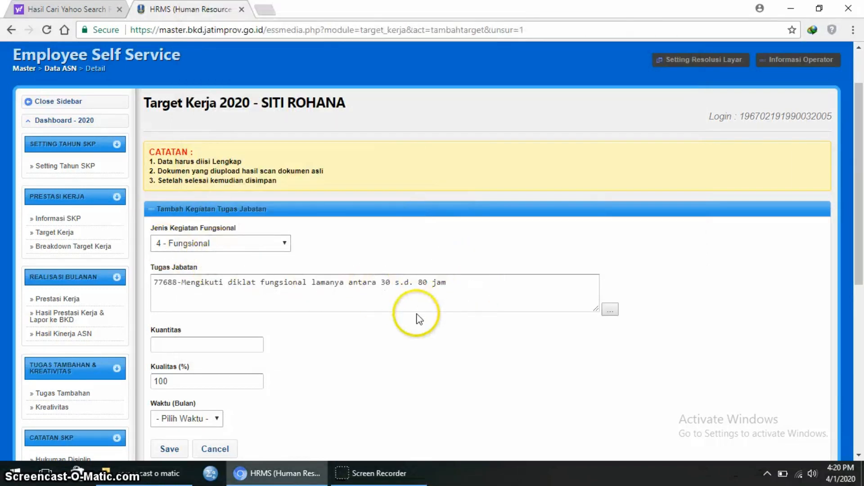
# - Save task 77688 with Kuantitas 1 and Waktu 1 month, confirming with OK
pyautogui.click(188, 338)
pyautogui.write('1')
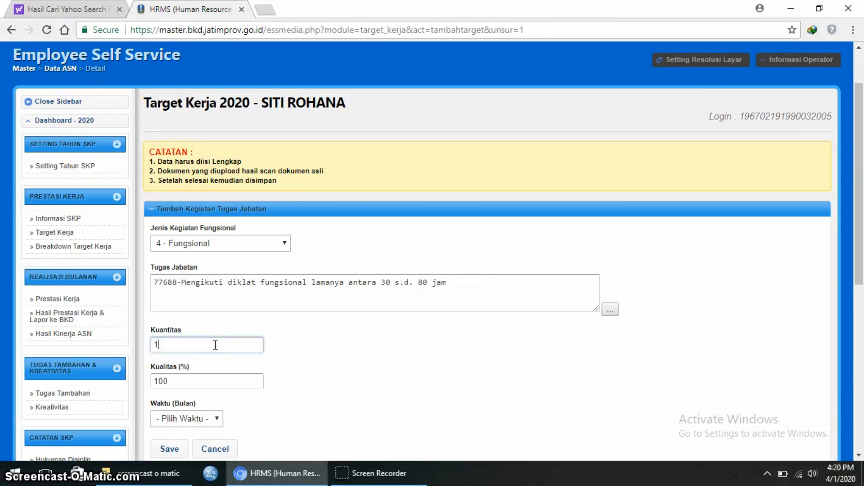
pyautogui.scroll(-1, 261, 369)
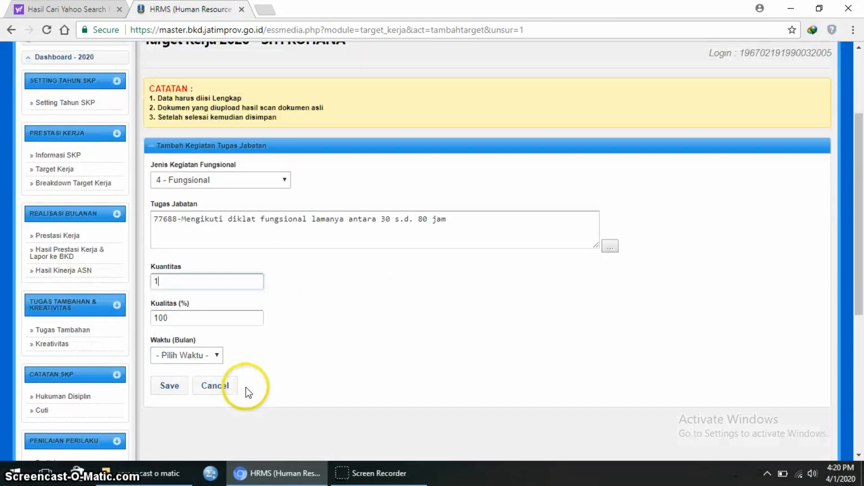
pyautogui.click(218, 355)
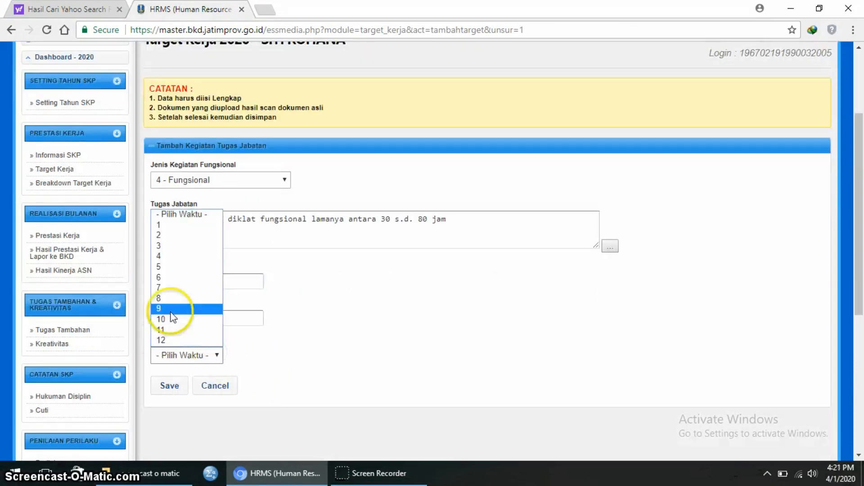
pyautogui.click(191, 225)
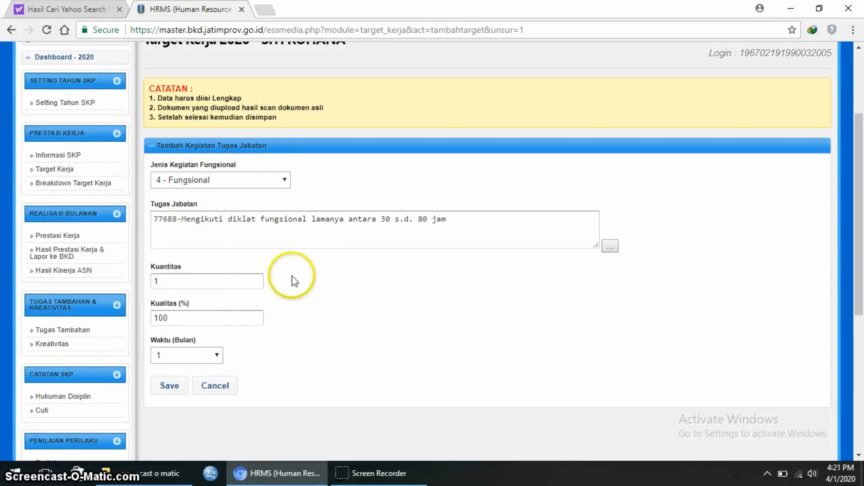
pyautogui.click(179, 387)
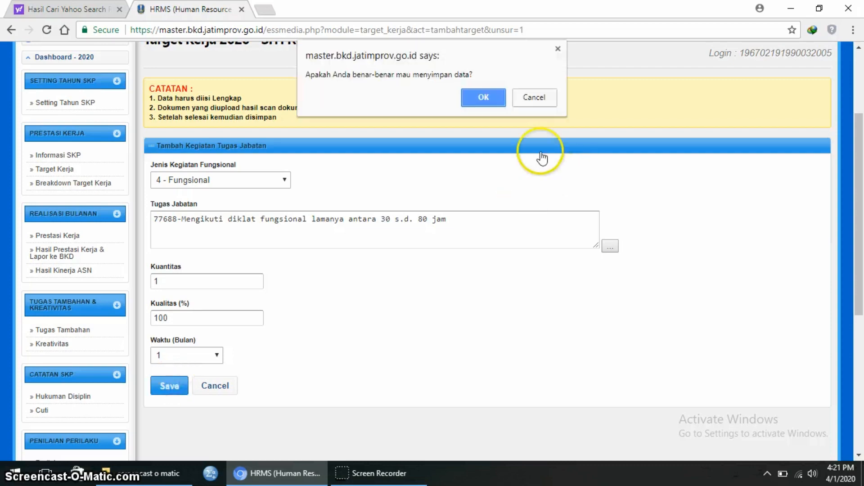
pyautogui.click(485, 97)
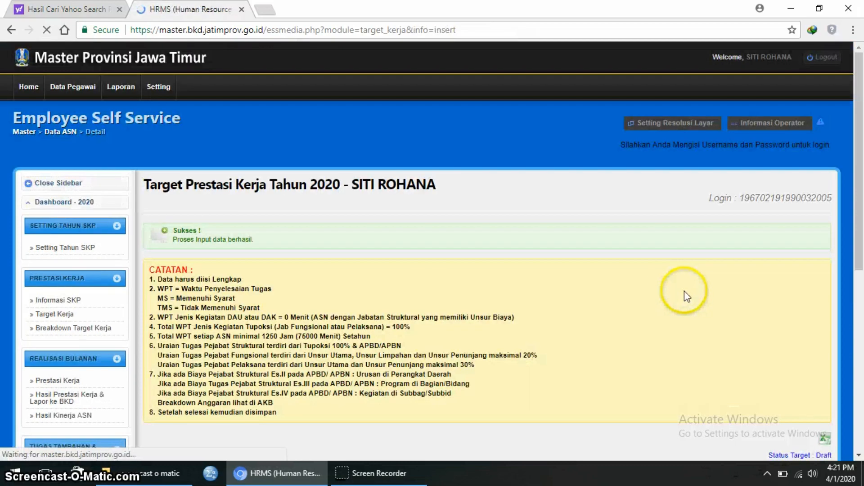
pyautogui.scroll(-5, 684, 292)
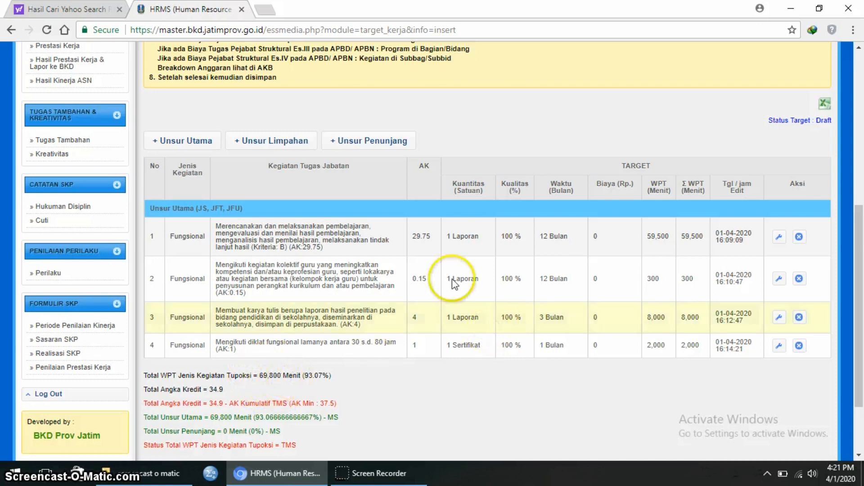
# - Add a new Unsur Utama form with activity type 4 - Fungsional
pyautogui.click(211, 141)
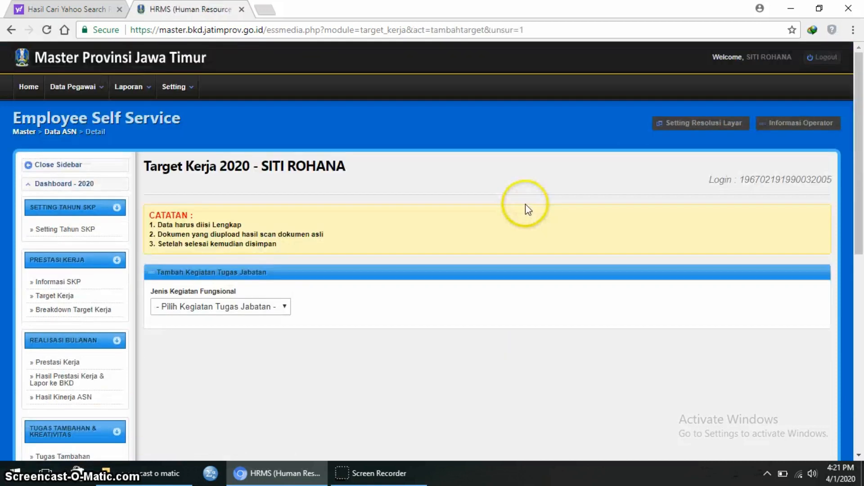
pyautogui.click(283, 308)
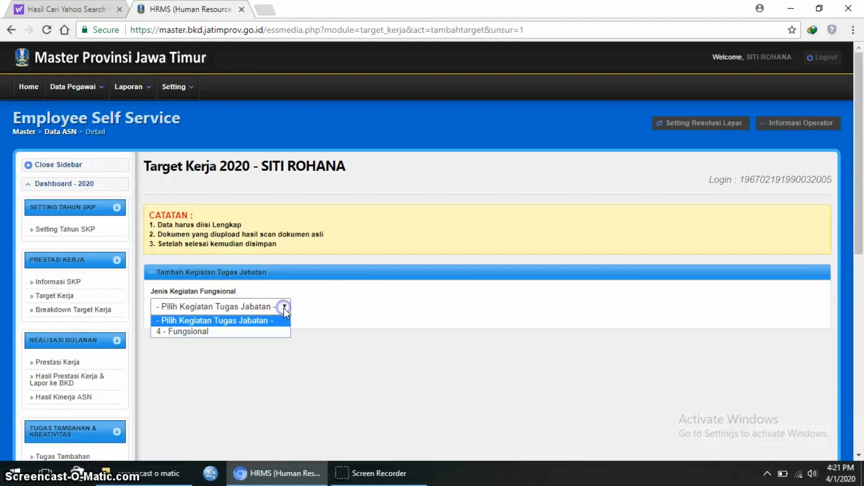
pyautogui.click(272, 332)
pyautogui.scroll(-1, 627, 337)
pyautogui.scroll(-1, 628, 336)
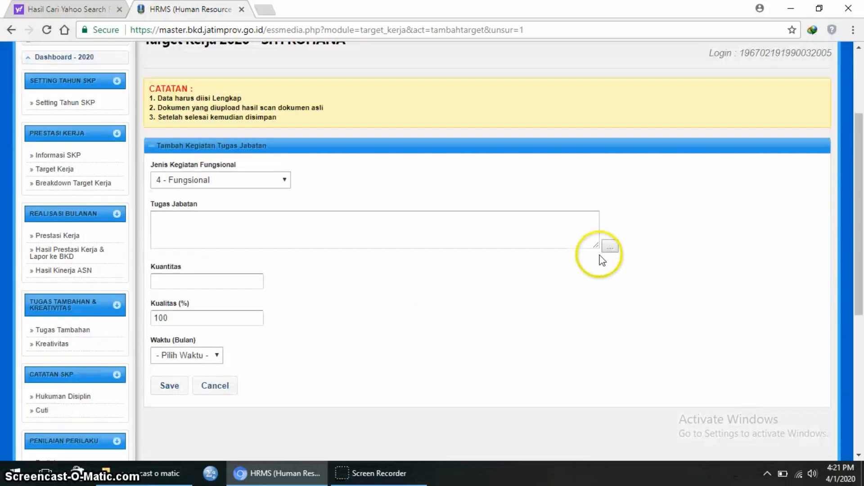
# - Select task 77649, Menjadi wali kelas (Kriteria: B), from page 2 of the task list
pyautogui.click(610, 246)
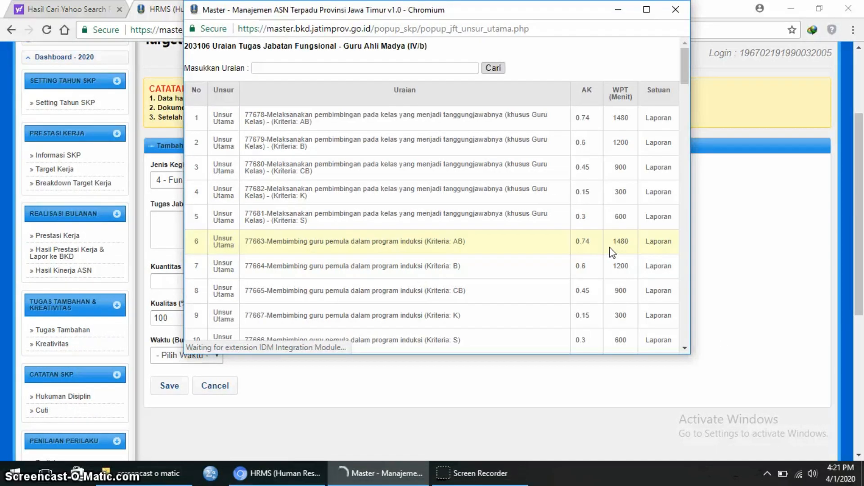
pyautogui.scroll(-10, 507, 270)
pyautogui.scroll(-15, 509, 270)
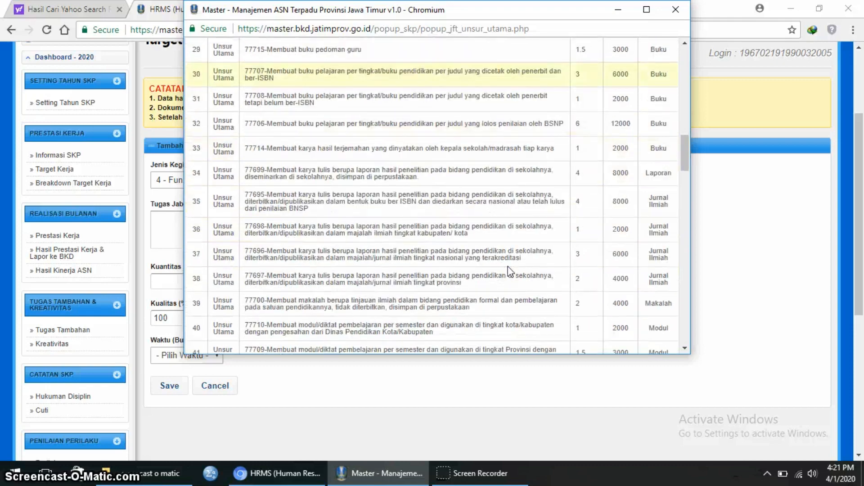
pyautogui.scroll(-4, 508, 267)
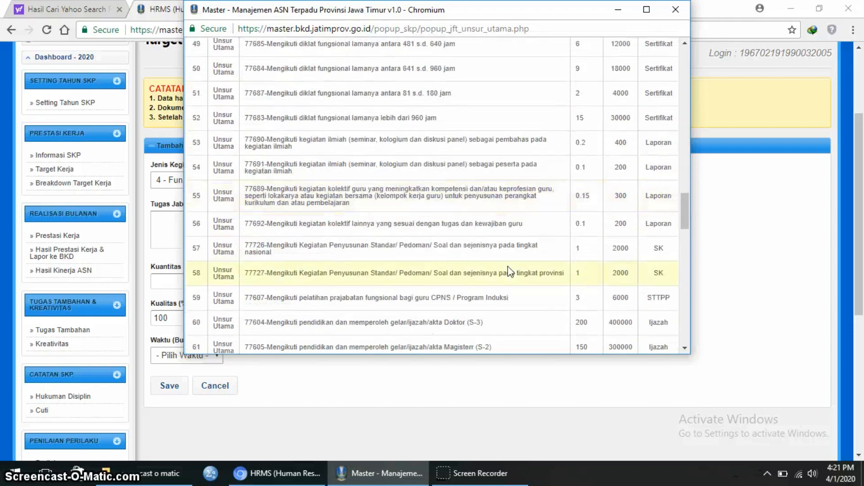
pyautogui.scroll(-3, 510, 270)
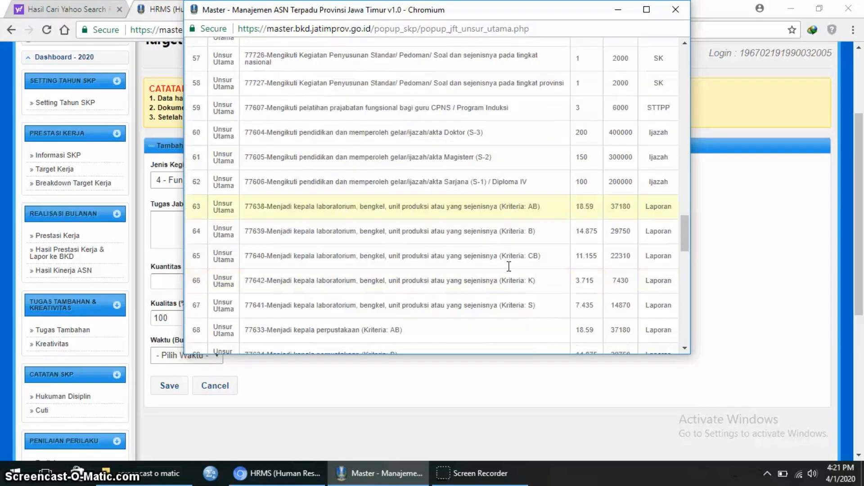
pyautogui.scroll(-3, 510, 270)
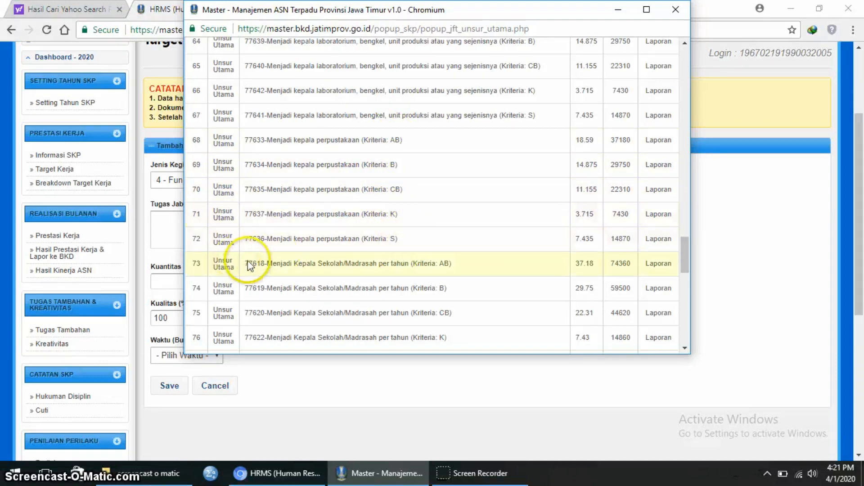
pyautogui.scroll(-3, 383, 261)
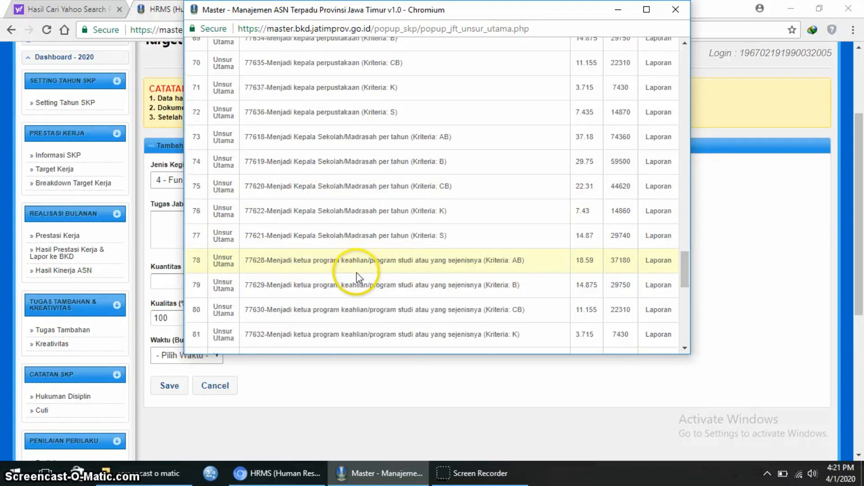
pyautogui.scroll(-2, 356, 273)
pyautogui.scroll(-4, 358, 291)
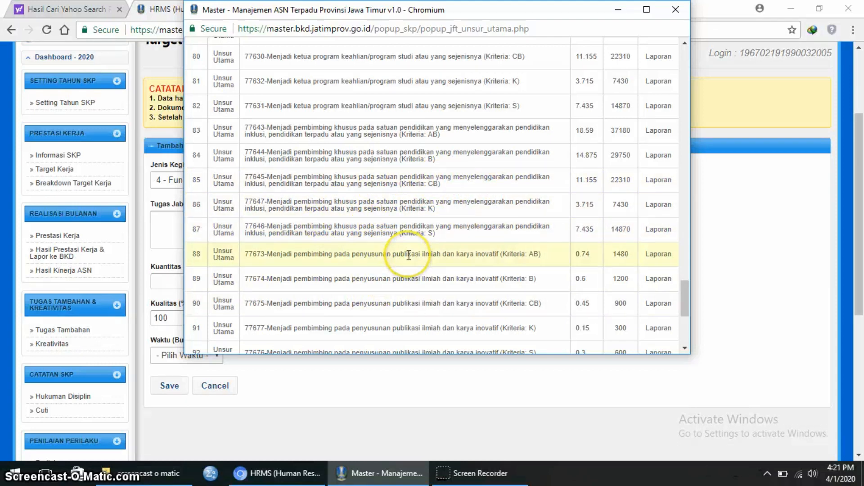
pyautogui.scroll(-2, 408, 255)
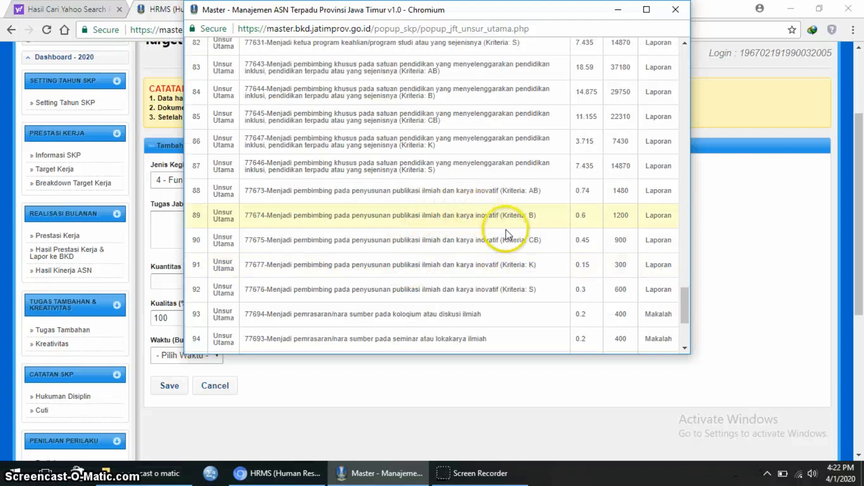
pyautogui.scroll(-2, 452, 276)
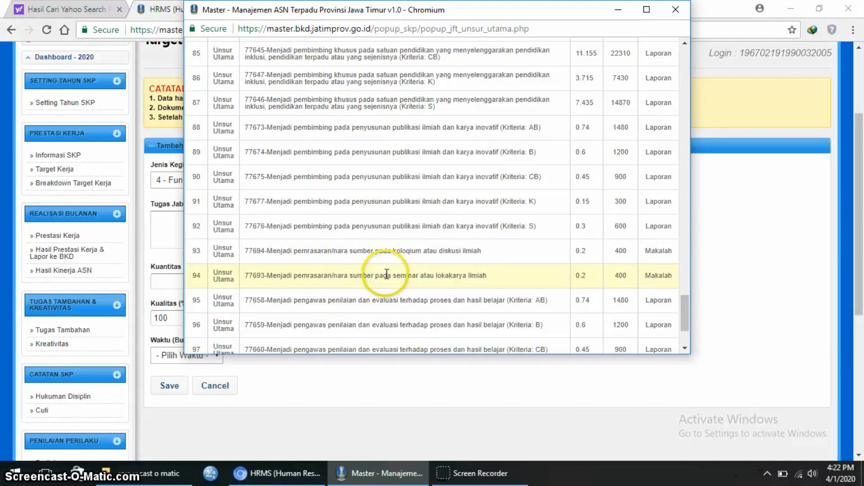
pyautogui.scroll(-3, 386, 275)
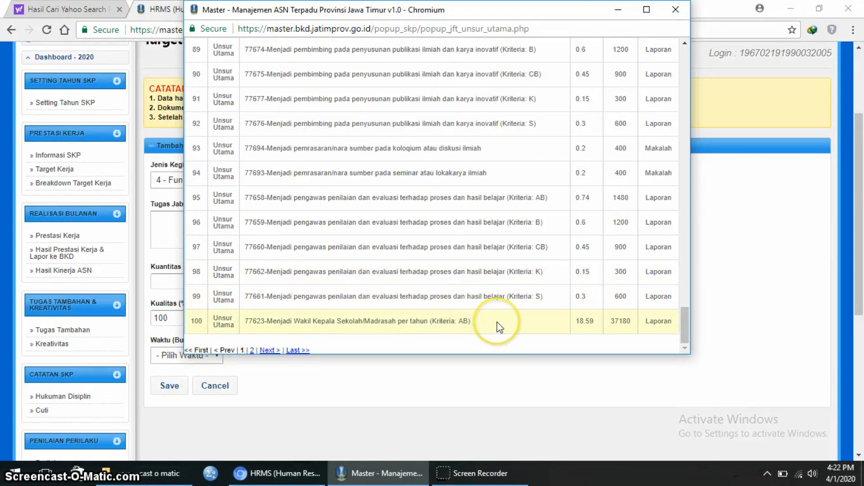
pyautogui.click(272, 351)
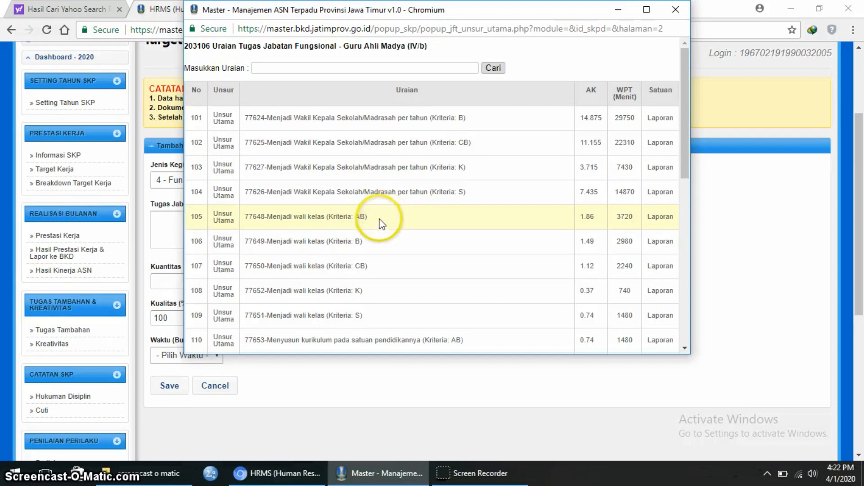
pyautogui.click(368, 245)
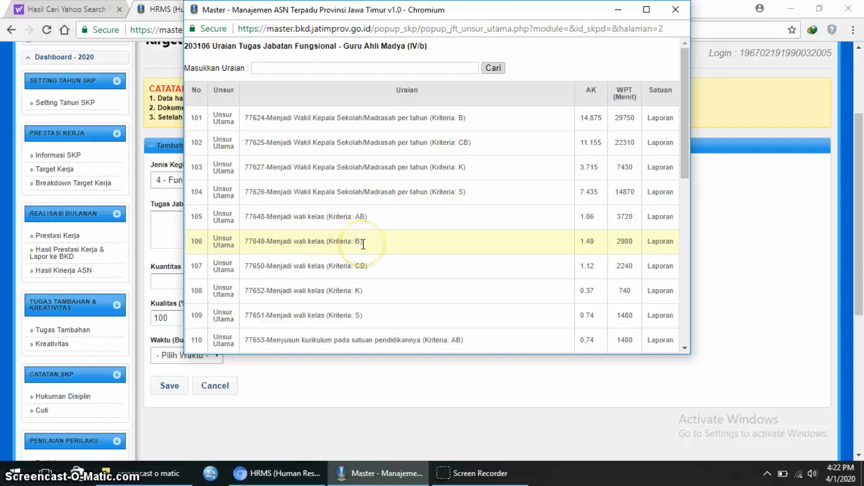
pyautogui.click(363, 244)
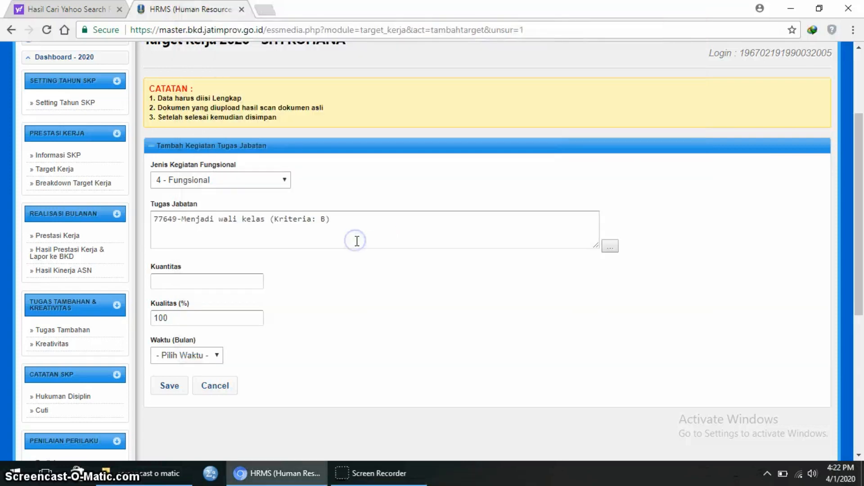
# - Save the wali kelas task 77649 with Kuantitas 1 and Waktu 12 months
pyautogui.click(240, 276)
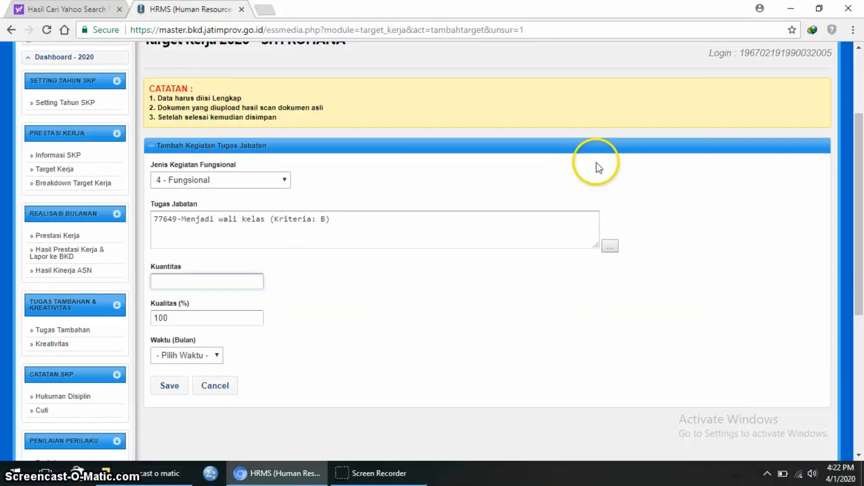
pyautogui.write('1')
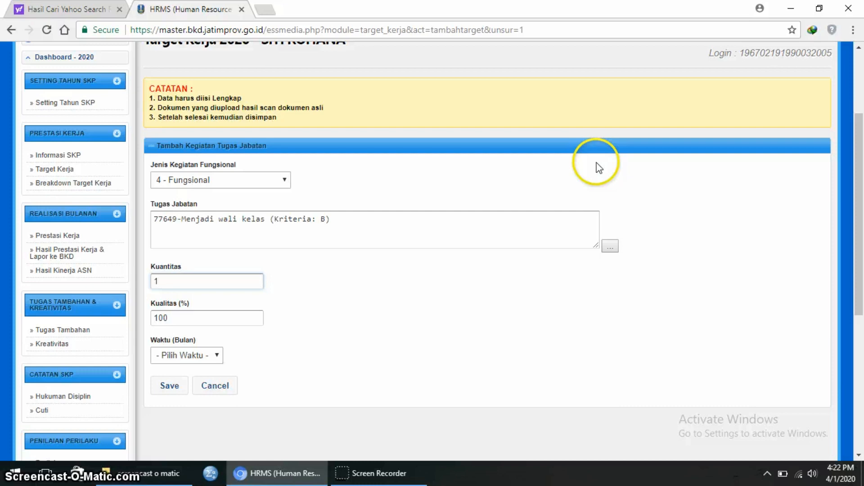
pyautogui.click(217, 355)
pyautogui.click(182, 340)
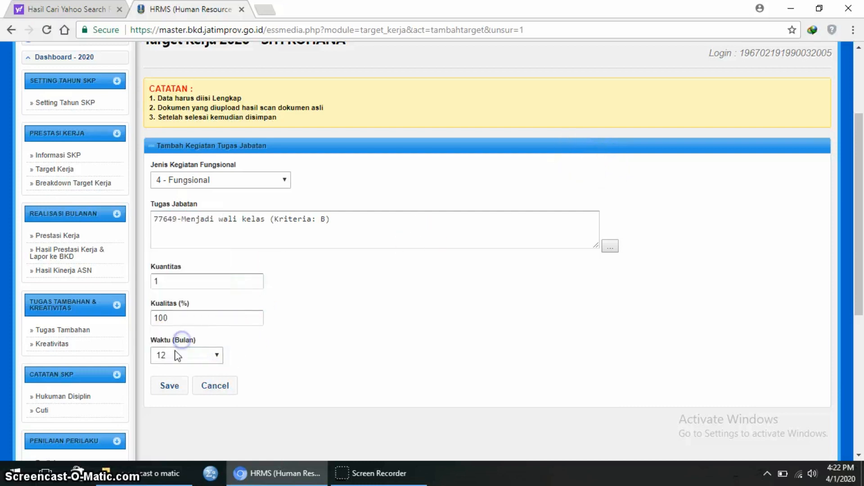
pyautogui.click(174, 384)
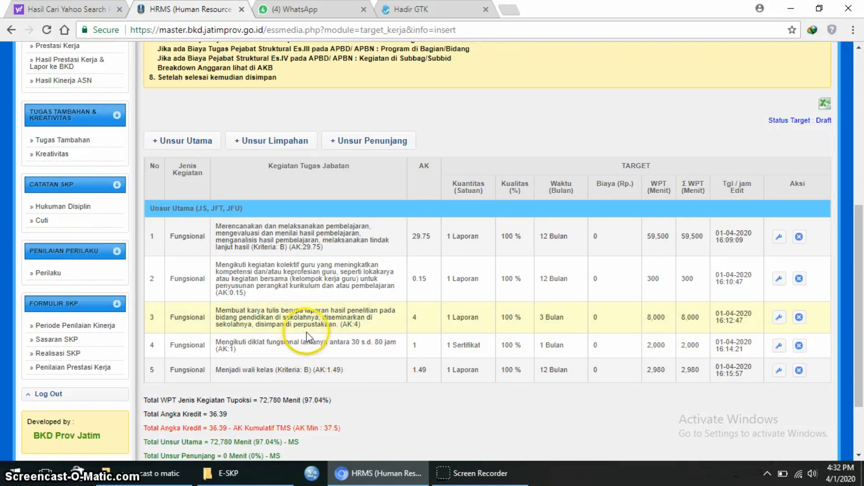
# - Add an Unsur Penunjang form set to 4 - Fungsional and show the supporting-task list
pyautogui.click(354, 142)
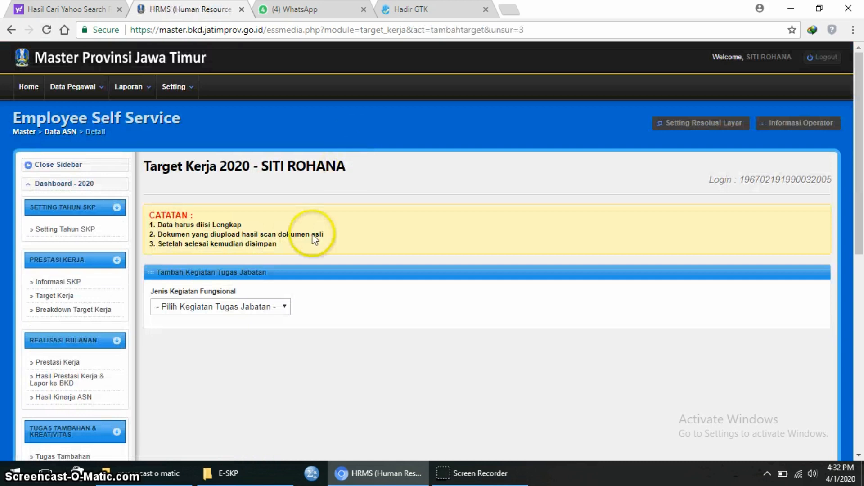
pyautogui.click(285, 306)
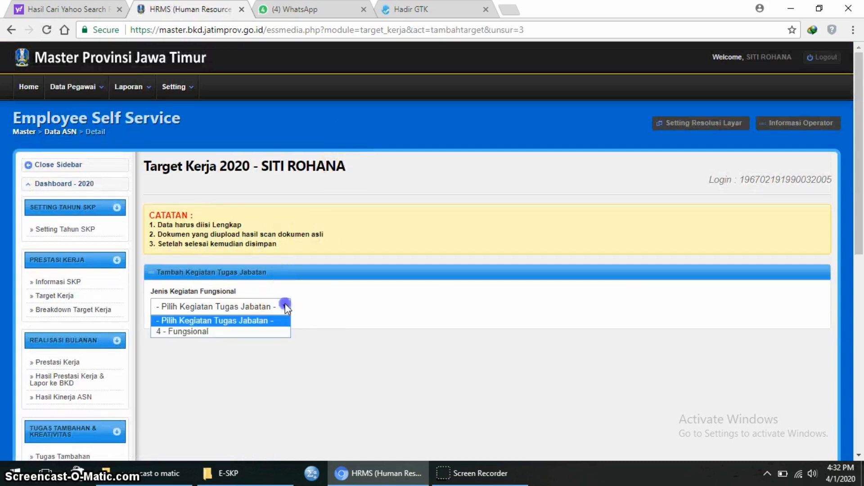
pyautogui.click(266, 332)
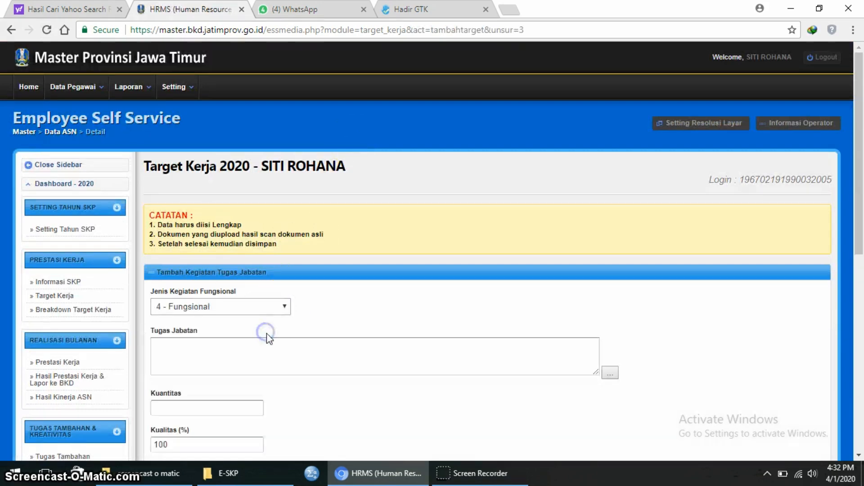
pyautogui.click(607, 377)
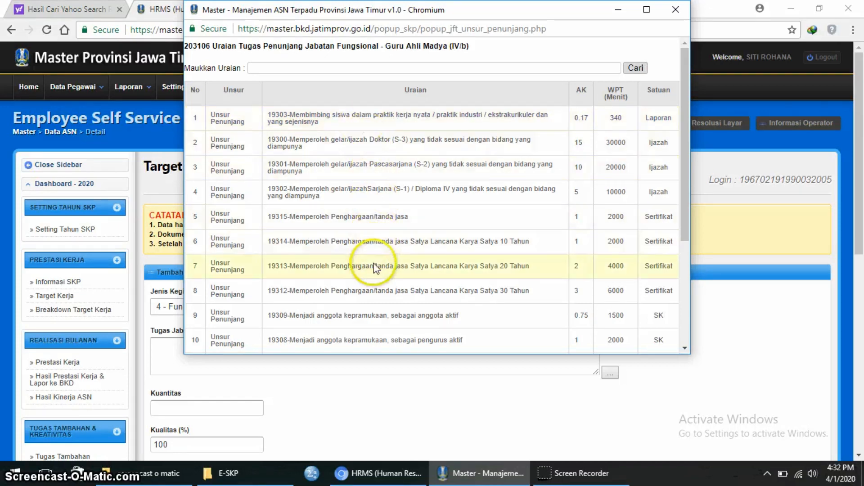
# - Pick row 11, 19307-Menjadi anggota organisasi profesi sebagai anggota aktif, as Tugas Jabatan
pyautogui.scroll(-2, 368, 264)
pyautogui.scroll(-2, 368, 264)
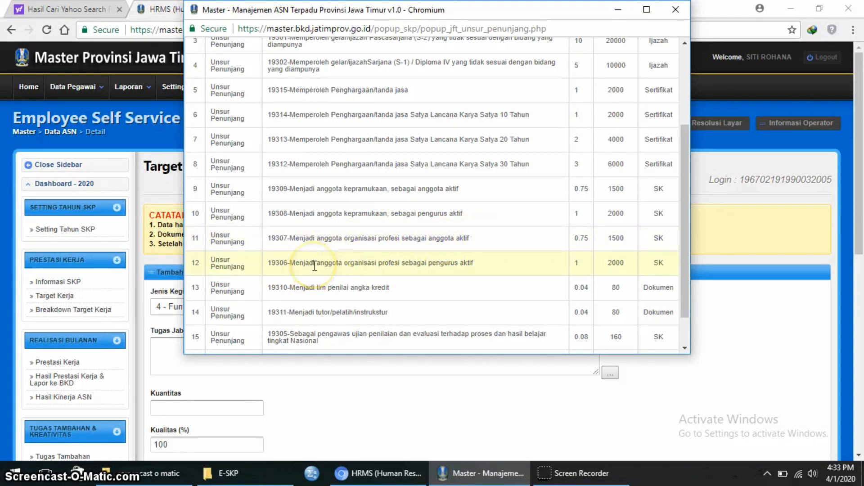
pyautogui.click(458, 239)
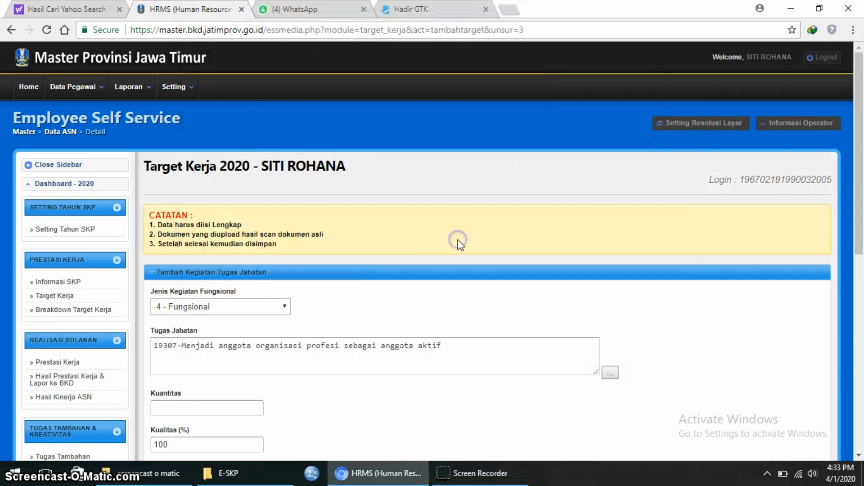
# - Save the organisation-membership task with quantity 1 and a 12-month duration
pyautogui.click(204, 411)
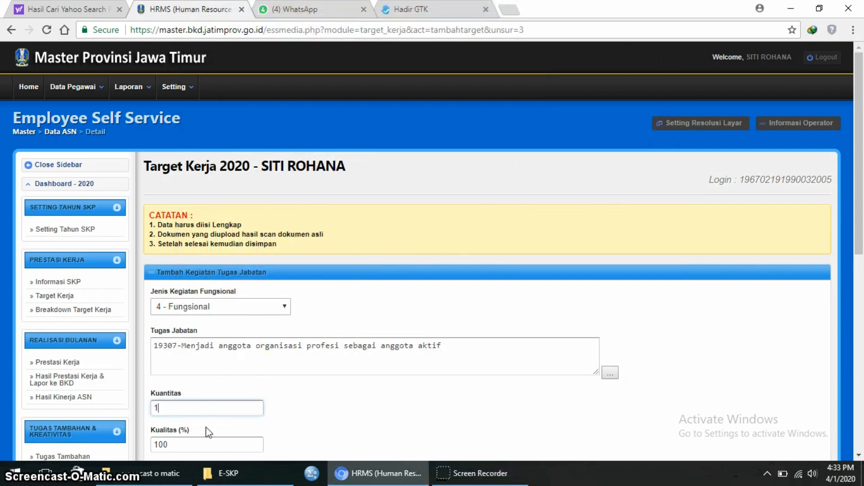
pyautogui.scroll(-2, 250, 455)
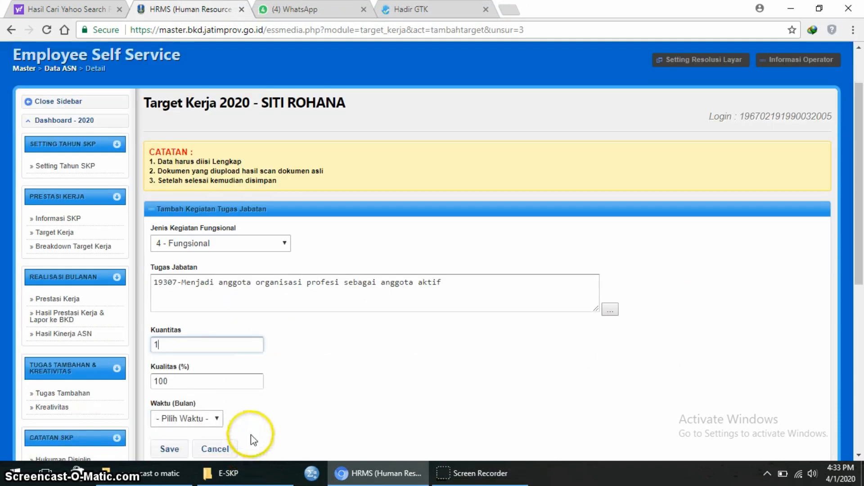
pyautogui.click(219, 419)
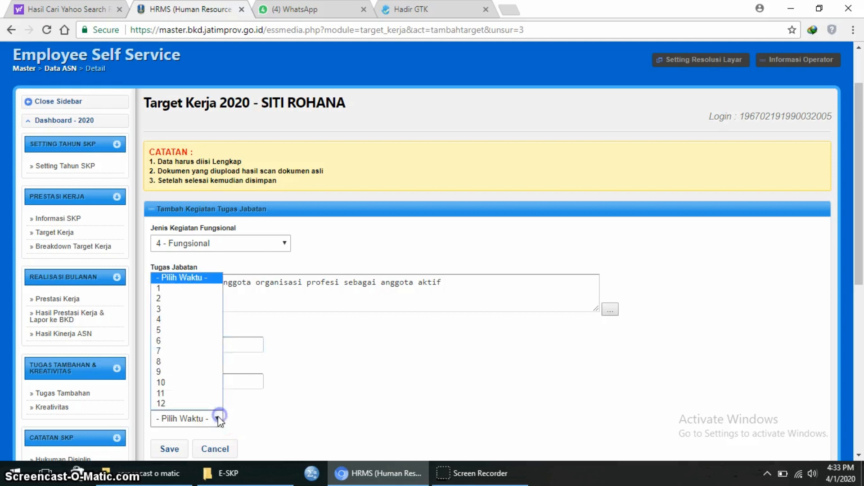
pyautogui.click(187, 404)
pyautogui.click(174, 447)
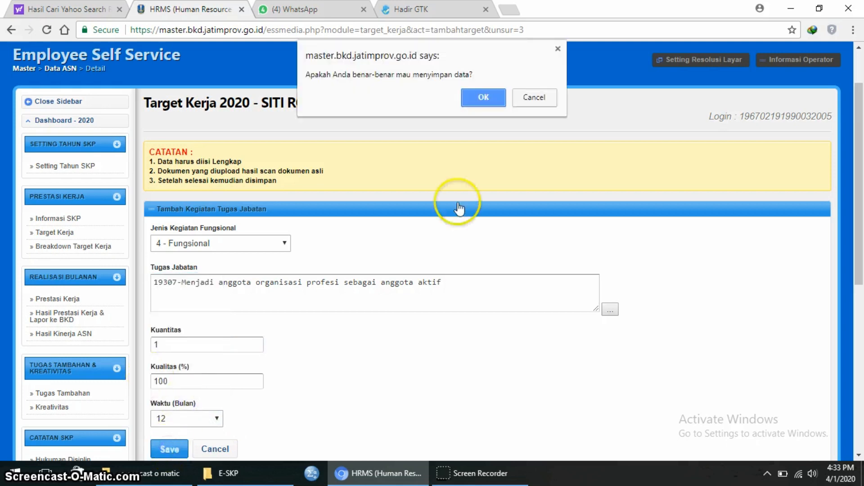
pyautogui.click(484, 97)
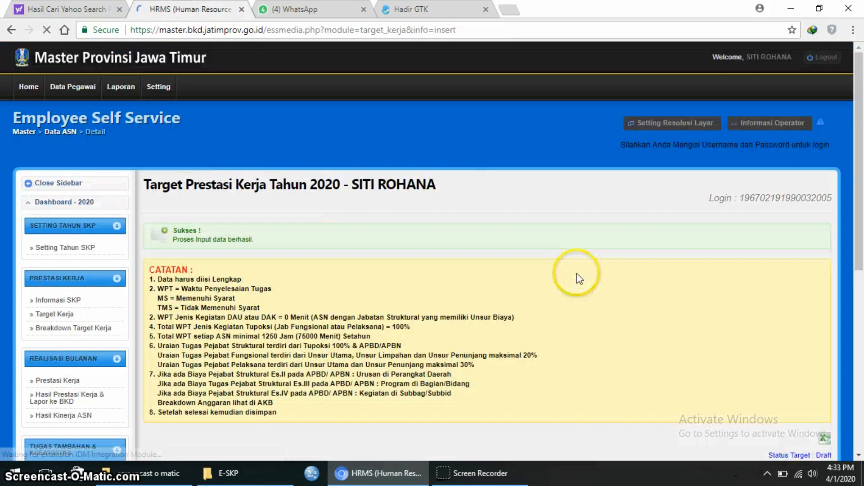
# - Review the updated target table, then add another Unsur Penunjang entry
pyautogui.scroll(-9, 576, 288)
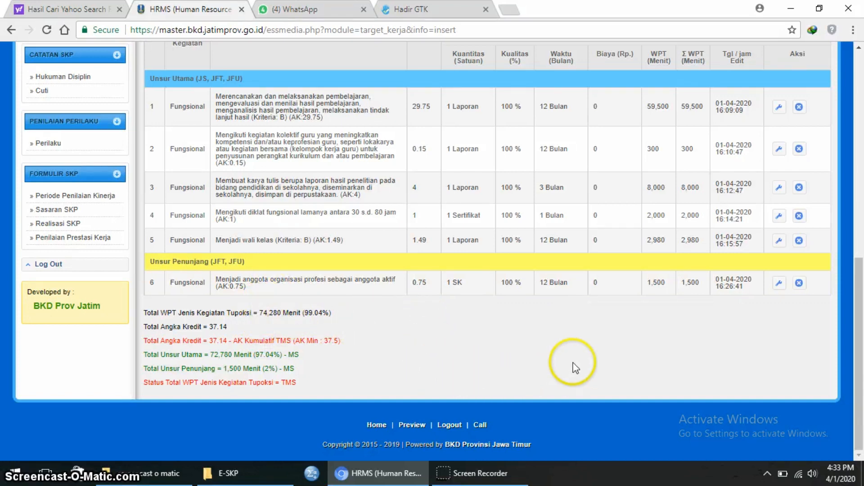
pyautogui.scroll(1, 544, 366)
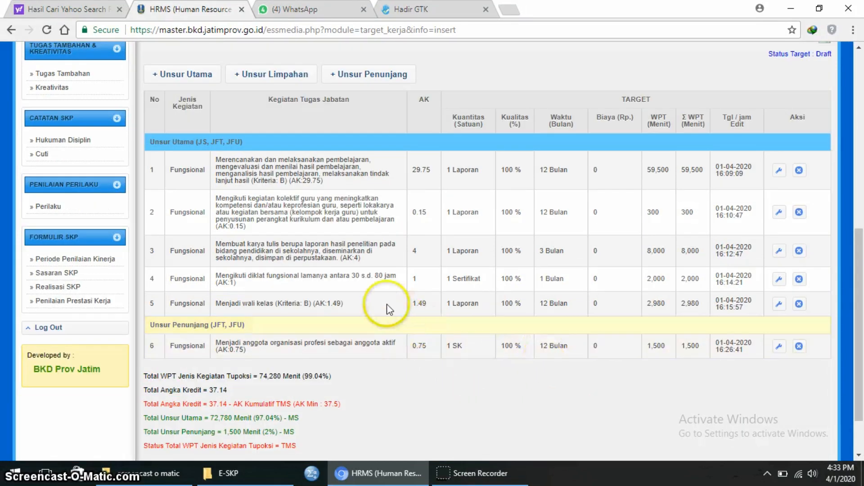
pyautogui.click(378, 75)
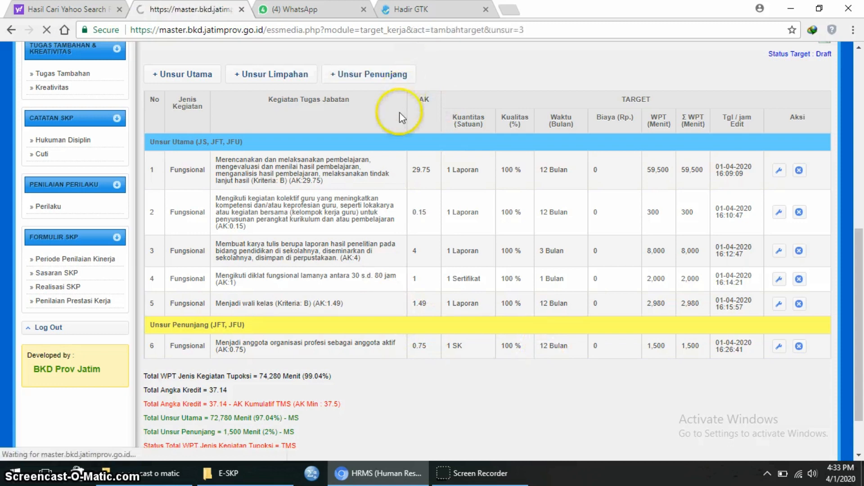
# - Set activity type 4 - Fungsional and pick task 19305, national-level exam supervisor
pyautogui.click(285, 311)
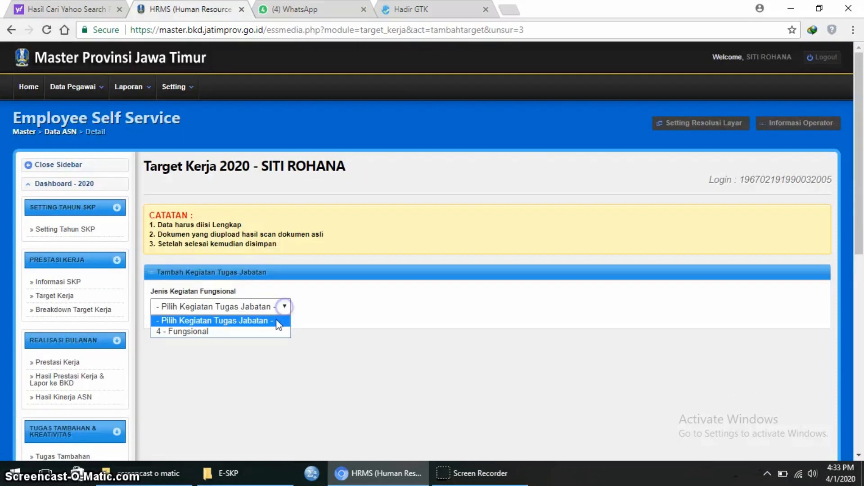
pyautogui.click(271, 331)
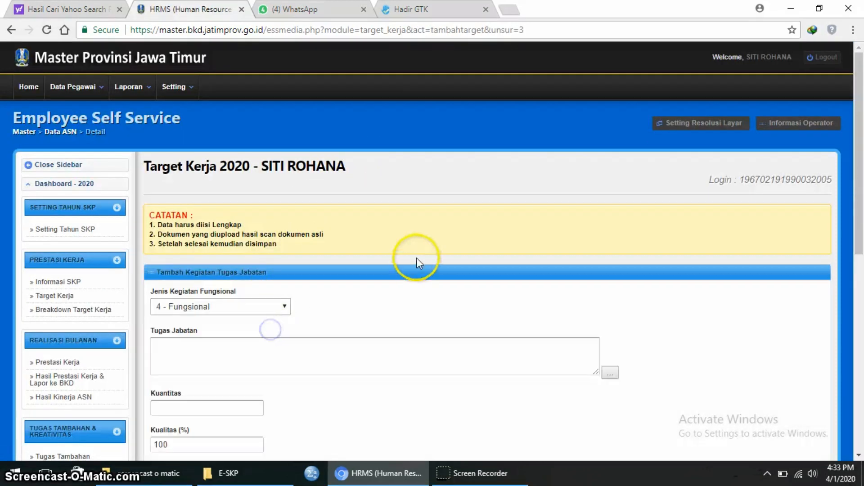
pyautogui.click(610, 372)
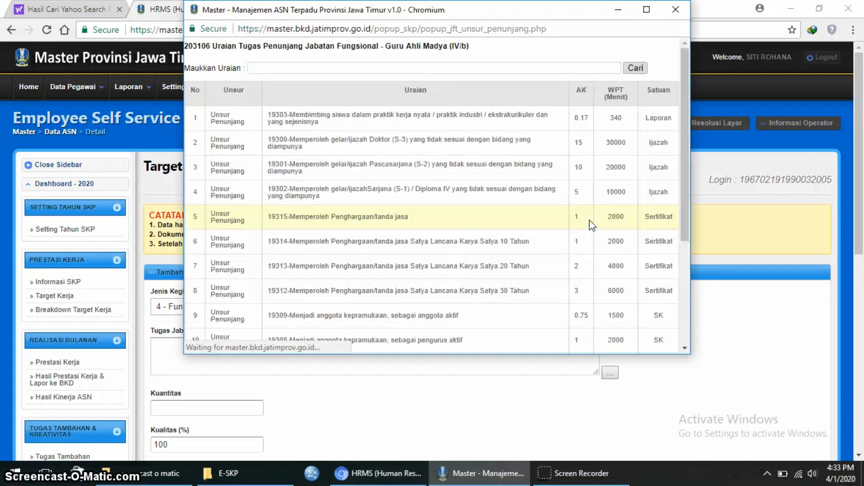
pyautogui.scroll(-3, 591, 223)
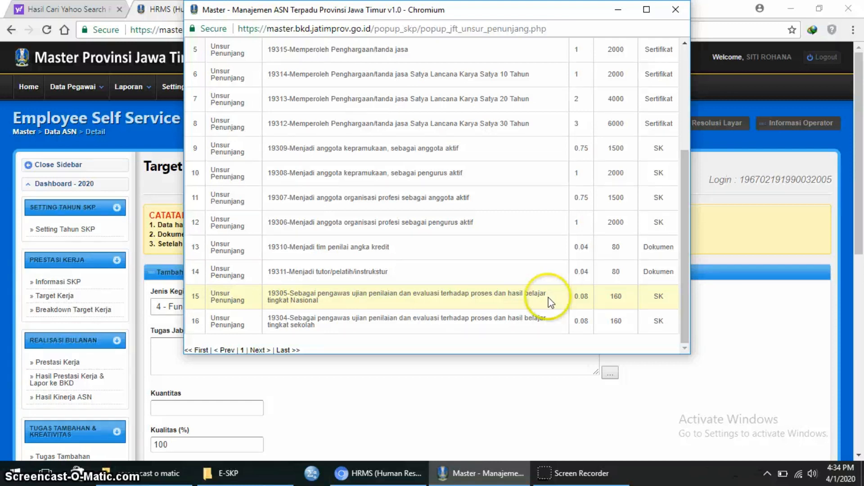
pyautogui.click(517, 298)
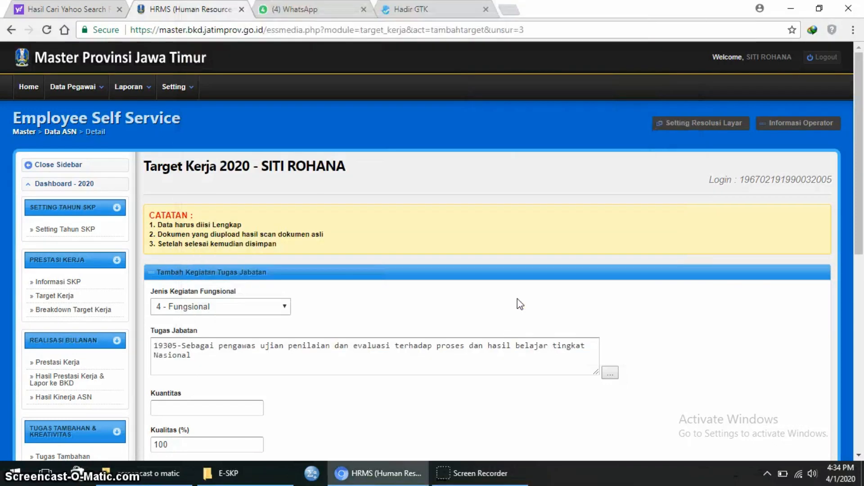
# - Save task 19305 with quantity 1 over 1 month and review it as row 7
pyautogui.click(245, 408)
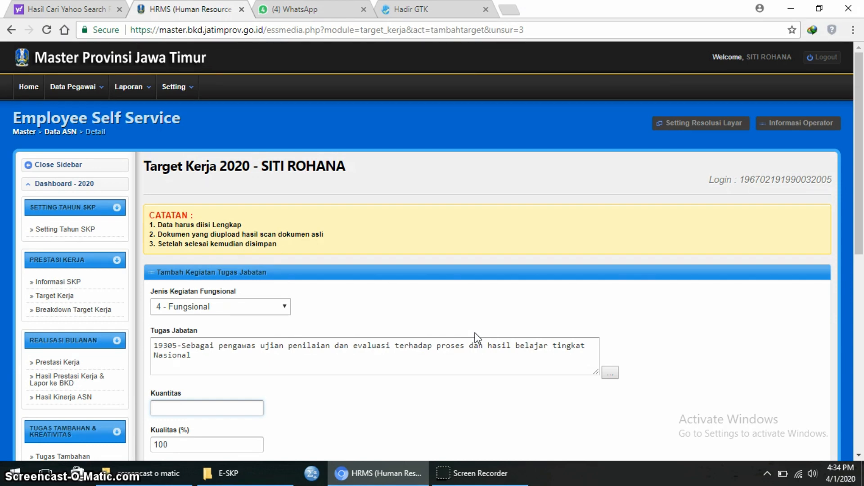
pyautogui.scroll(-3, 432, 274)
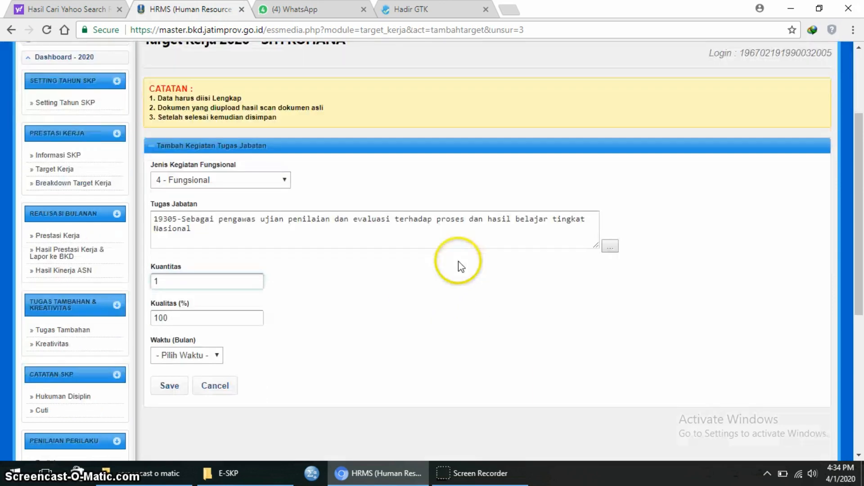
pyautogui.click(218, 355)
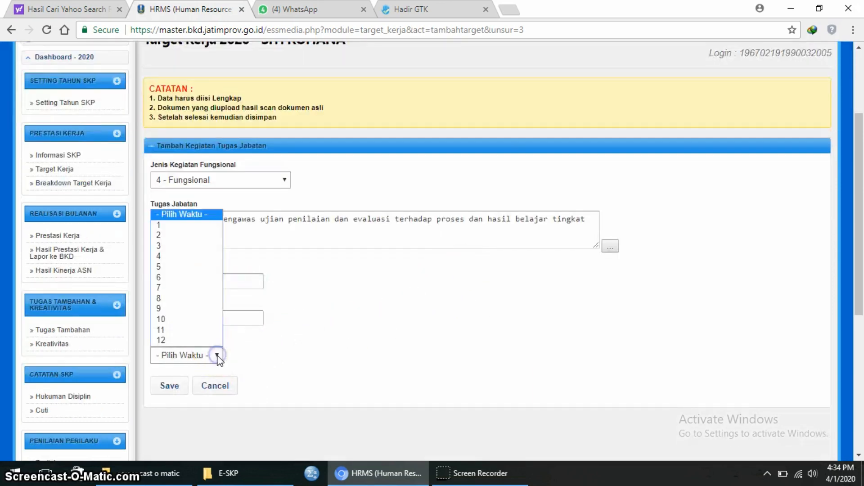
pyautogui.click(207, 225)
pyautogui.click(167, 384)
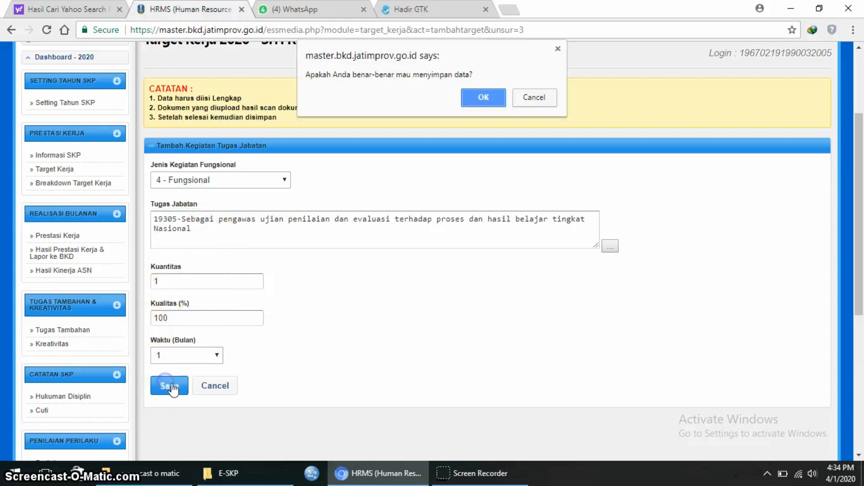
pyautogui.click(479, 100)
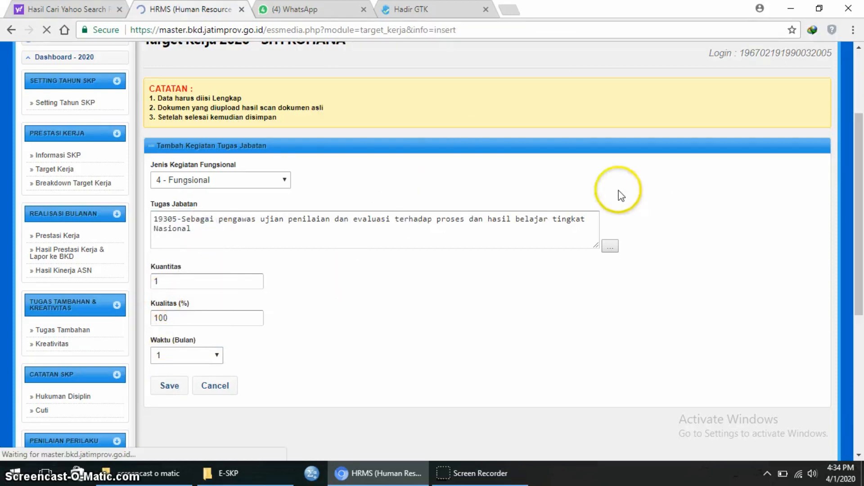
pyautogui.scroll(-8, 491, 298)
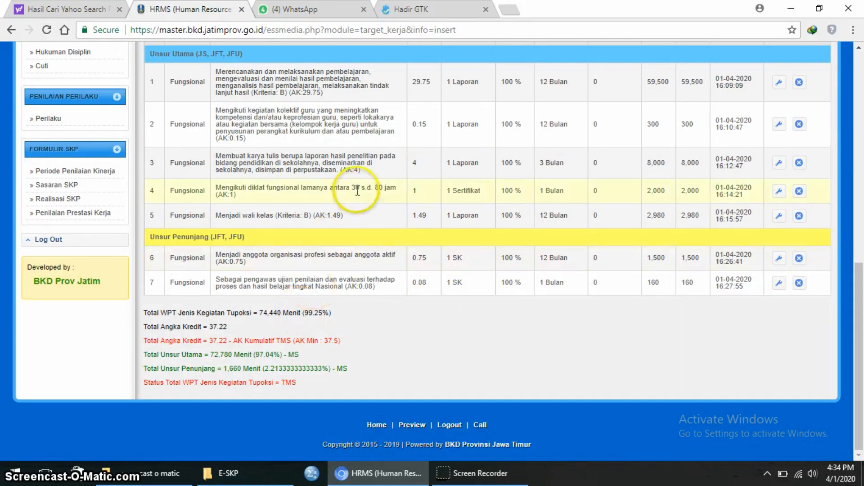
pyautogui.scroll(7, 360, 189)
# - Add a 4 - Fungsional supporting task and pick 19304, school-level exam supervisor
pyautogui.click(351, 304)
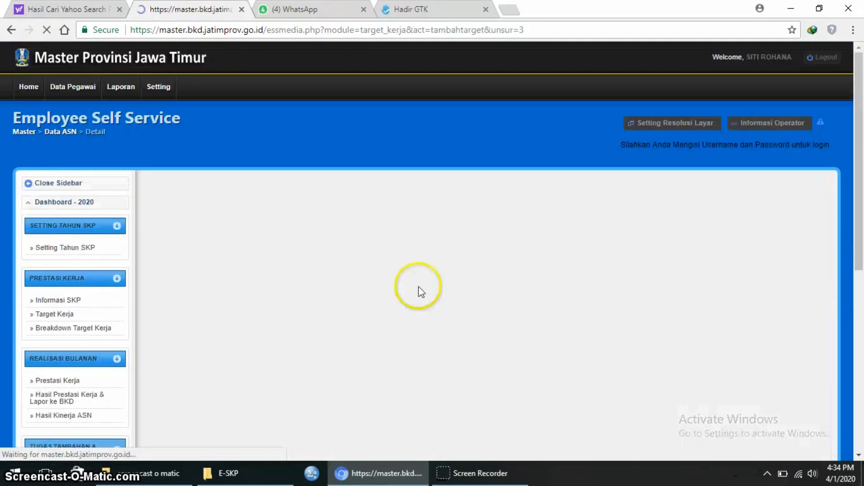
pyautogui.click(287, 307)
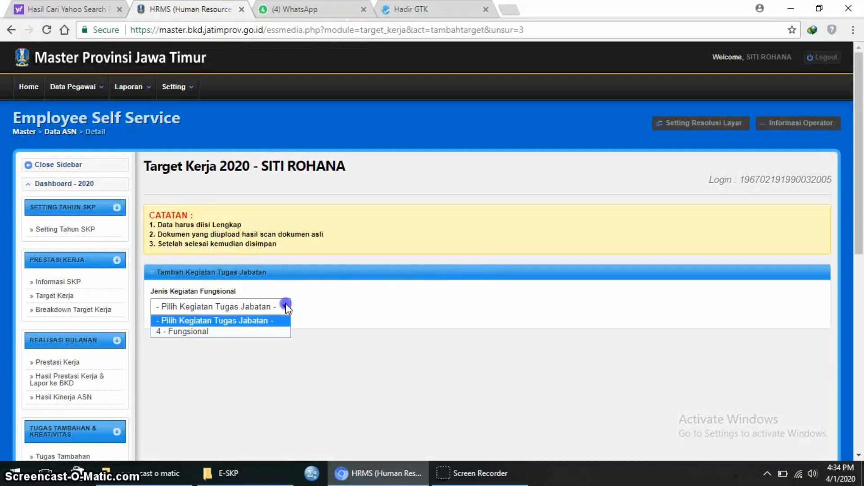
pyautogui.click(276, 331)
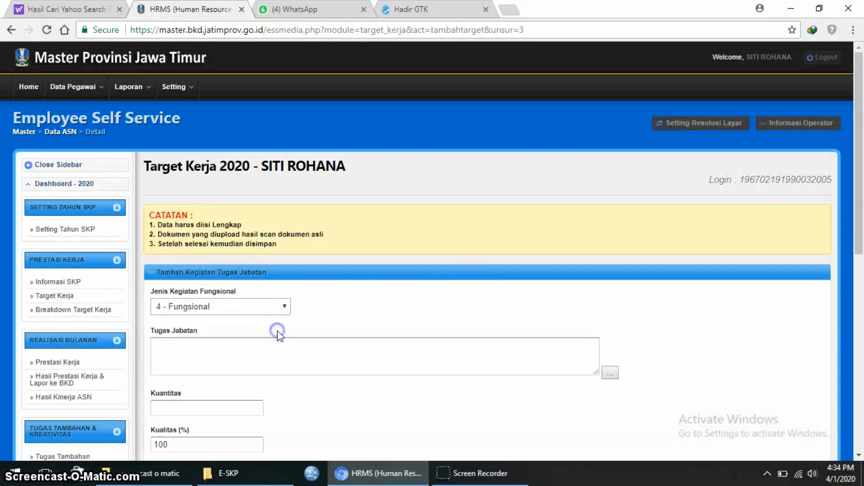
pyautogui.click(609, 373)
pyautogui.scroll(-3, 474, 317)
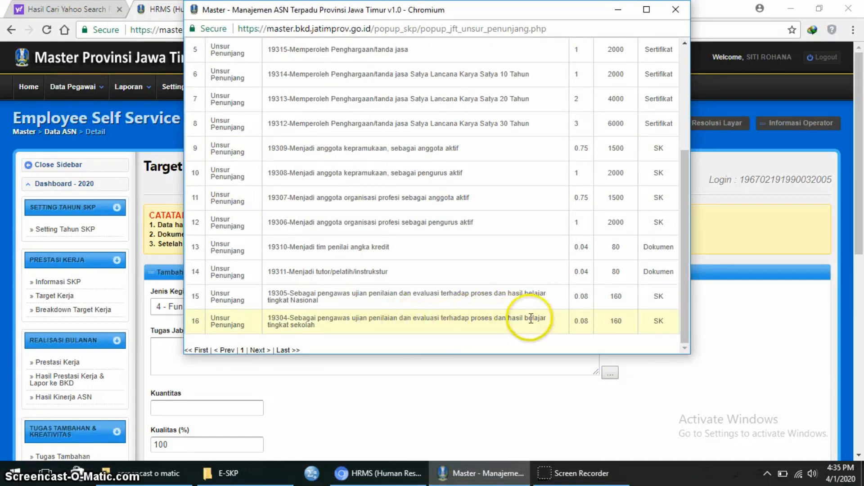
pyautogui.click(358, 321)
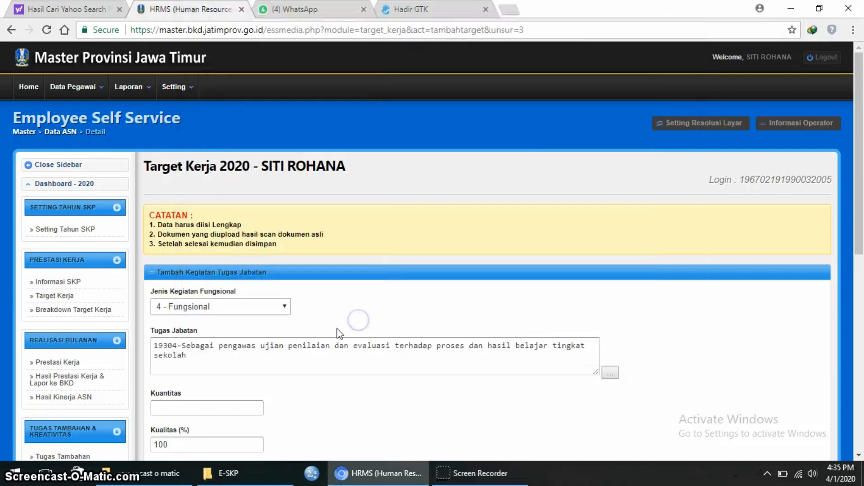
# - Save task 19304 with quantity 1 over 1 month and check the updated table
pyautogui.click(212, 404)
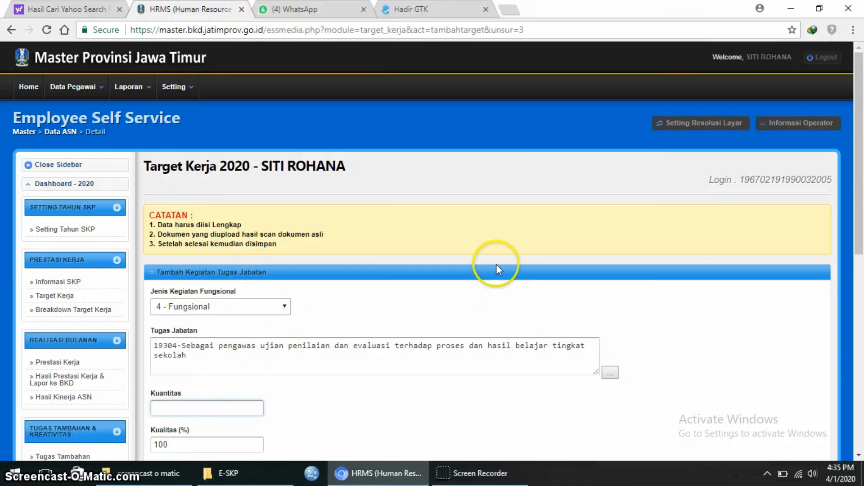
pyautogui.scroll(-4, 498, 271)
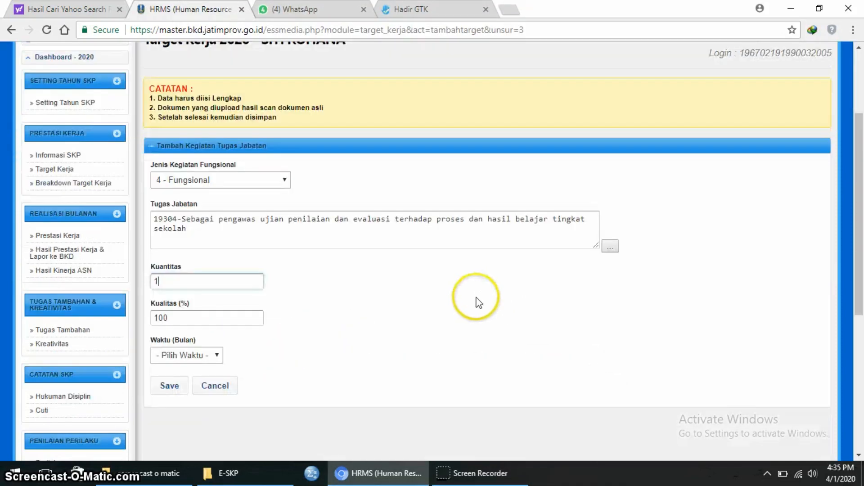
pyautogui.click(218, 293)
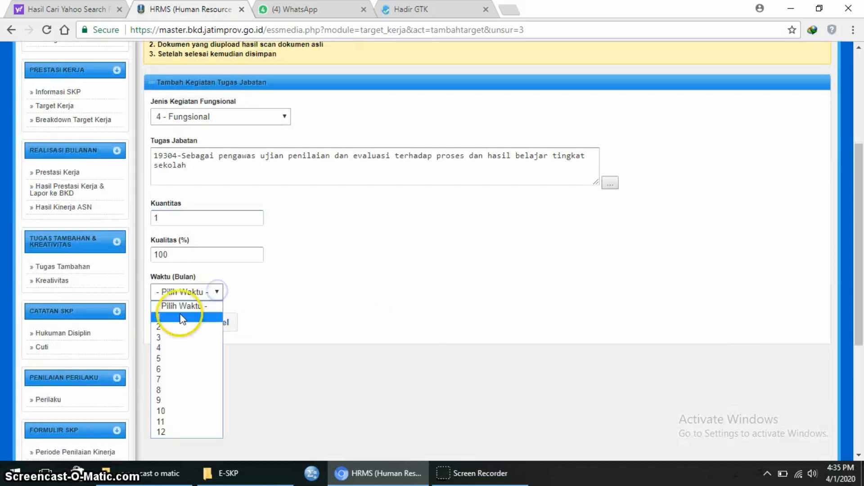
pyautogui.click(224, 315)
pyautogui.click(181, 320)
pyautogui.click(166, 328)
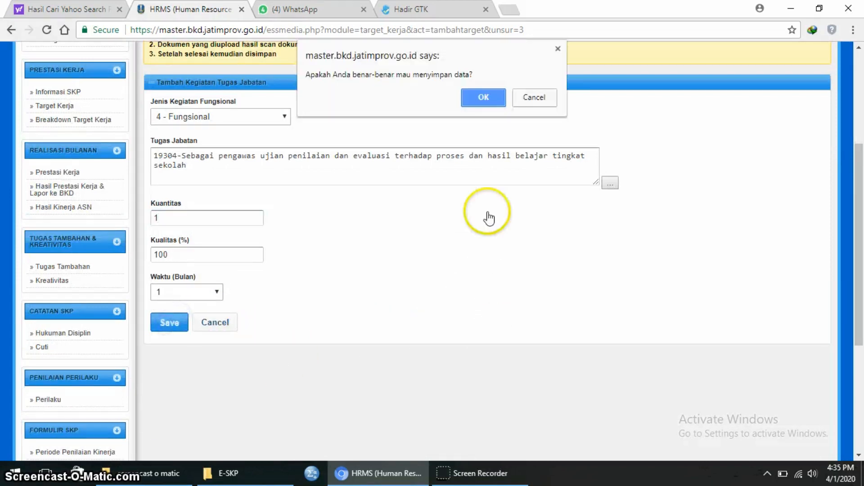
pyautogui.click(484, 97)
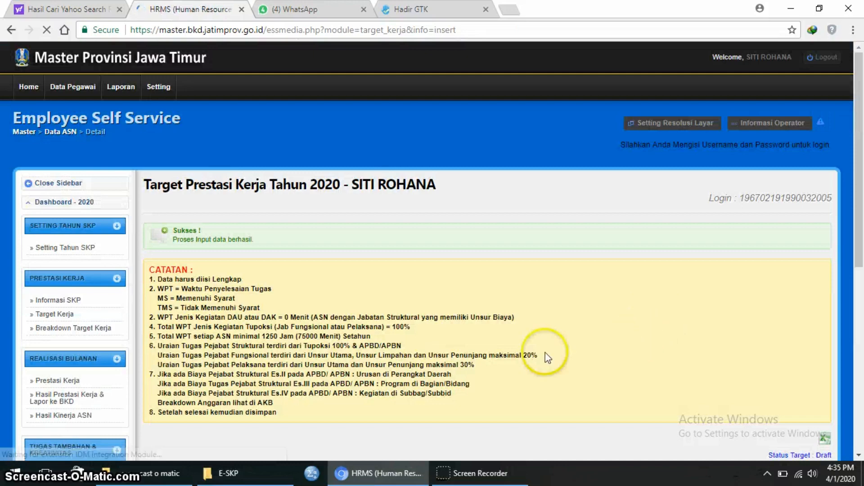
pyautogui.scroll(-3, 343, 333)
pyautogui.scroll(-4, 342, 333)
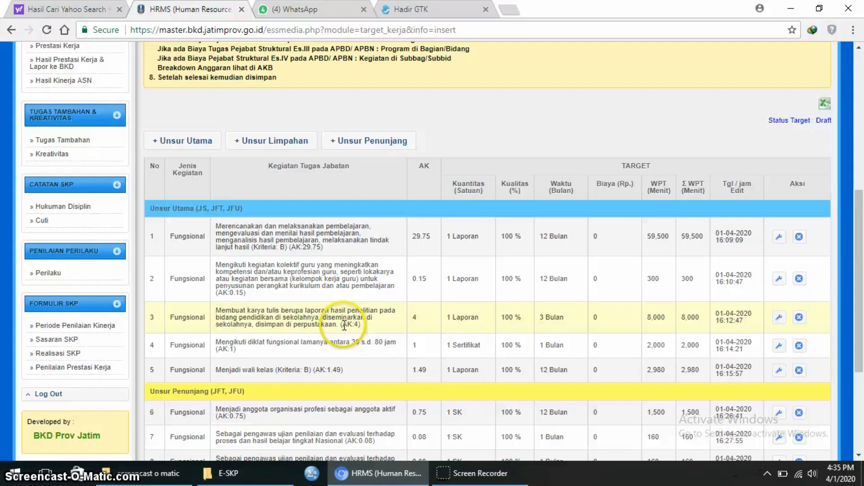
pyautogui.scroll(7, 344, 327)
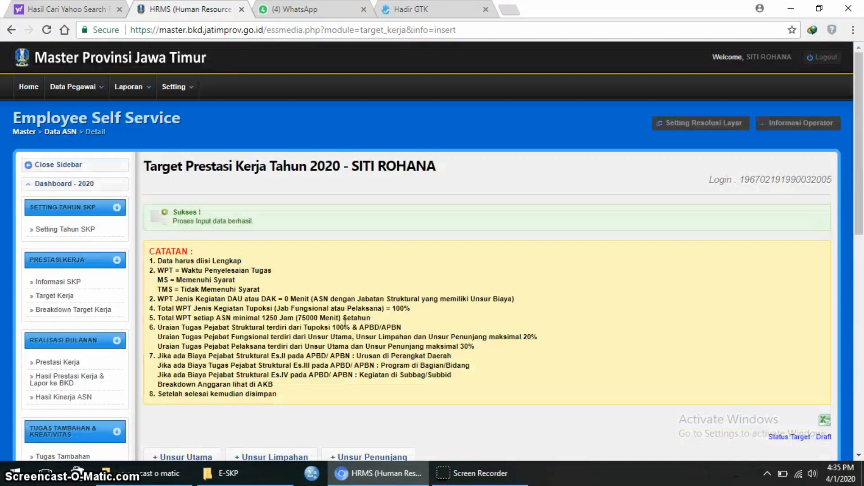
pyautogui.scroll(-6, 344, 327)
pyautogui.scroll(1, 257, 202)
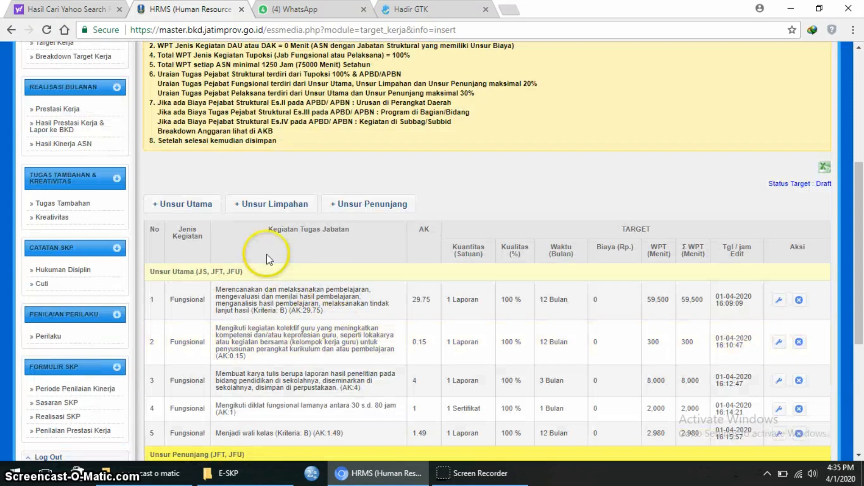
# - Add a Fungsional Unsur Utama entry and choose task 77659 (Kriteria: B) via a 'pen' search
pyautogui.click(203, 204)
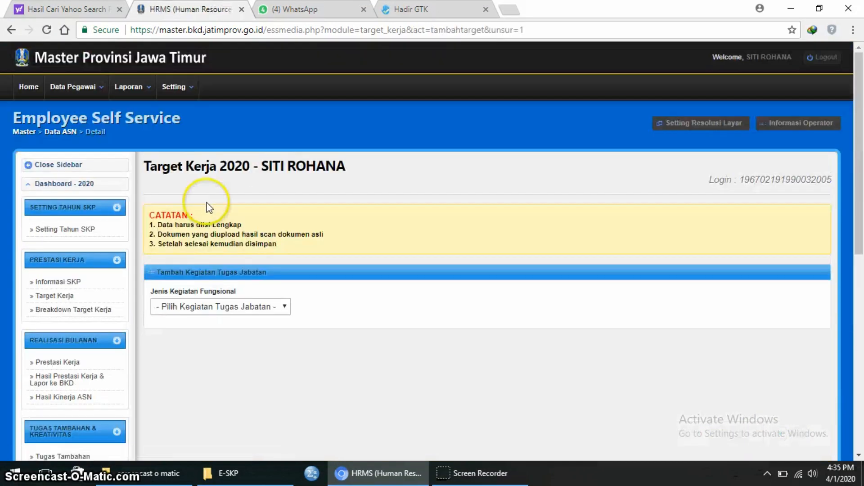
pyautogui.click(281, 306)
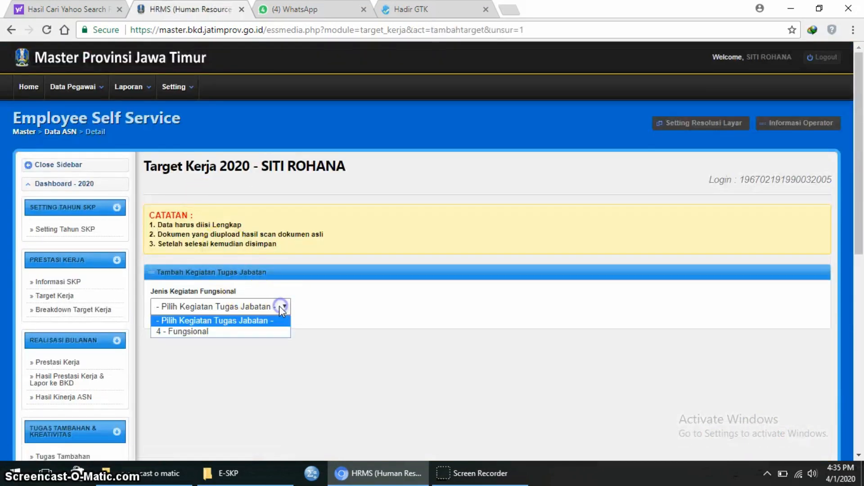
pyautogui.click(274, 328)
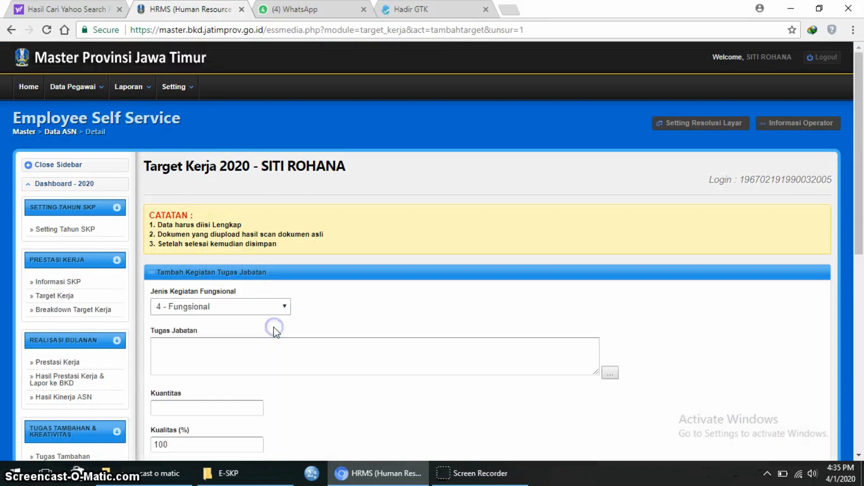
pyautogui.click(611, 372)
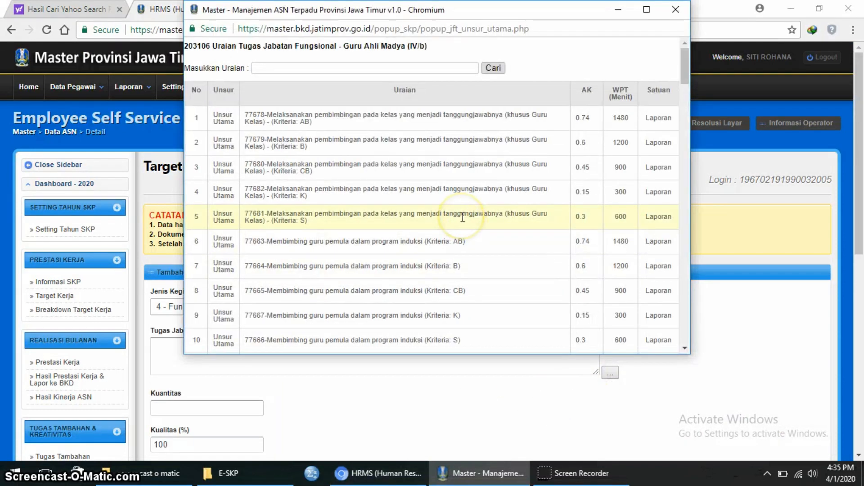
pyautogui.scroll(-10, 462, 218)
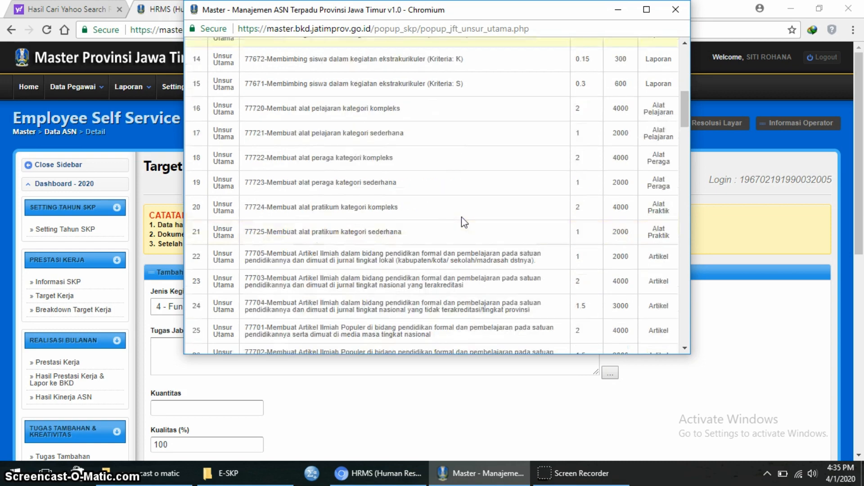
pyautogui.scroll(-7, 463, 220)
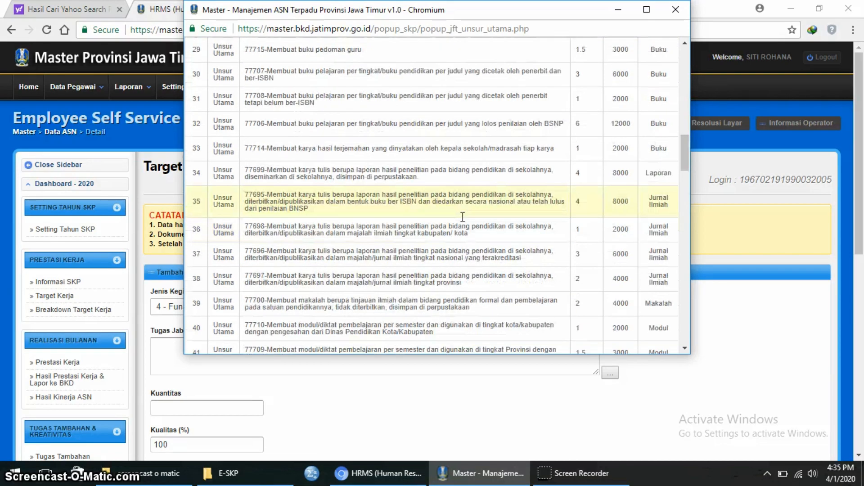
pyautogui.scroll(15, 460, 218)
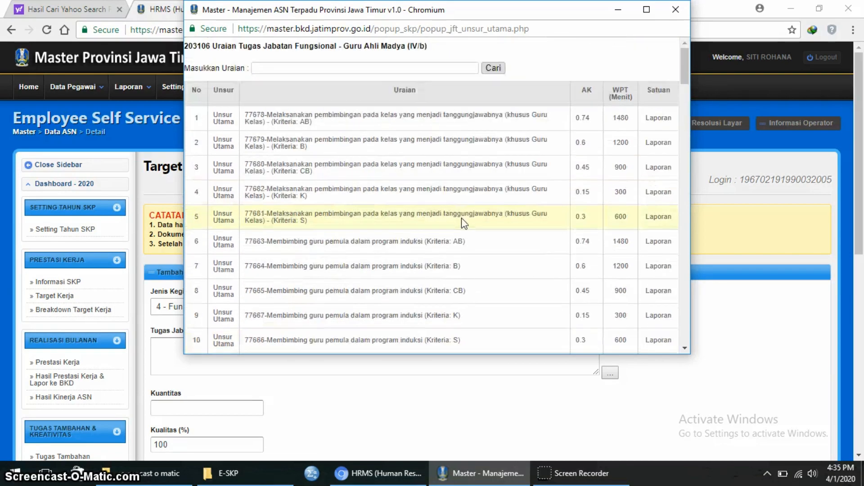
pyautogui.click(444, 67)
pyautogui.write('p')
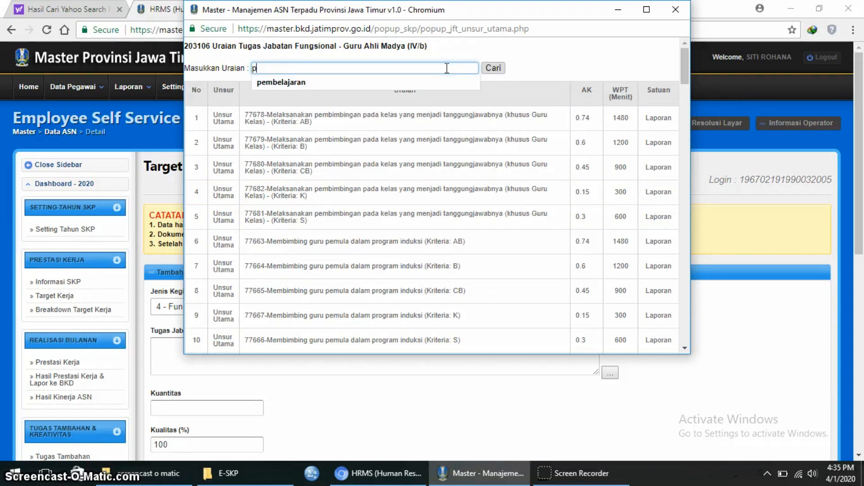
pyautogui.write('engawas')
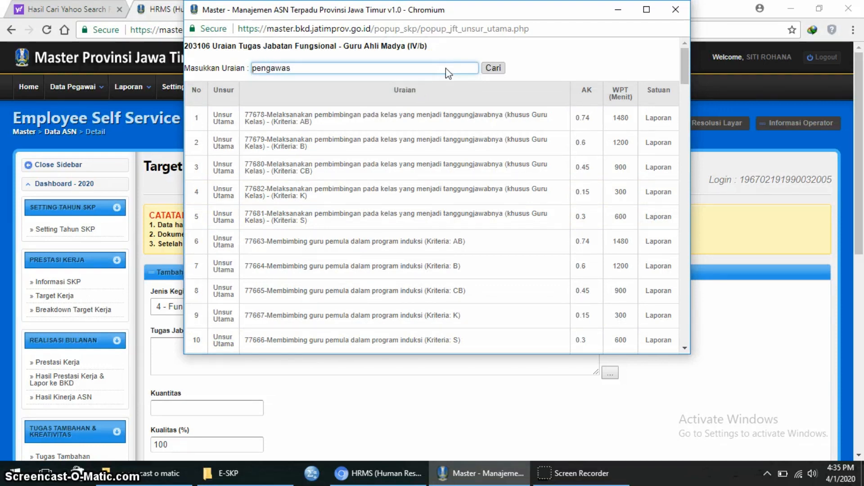
pyautogui.press('Return')
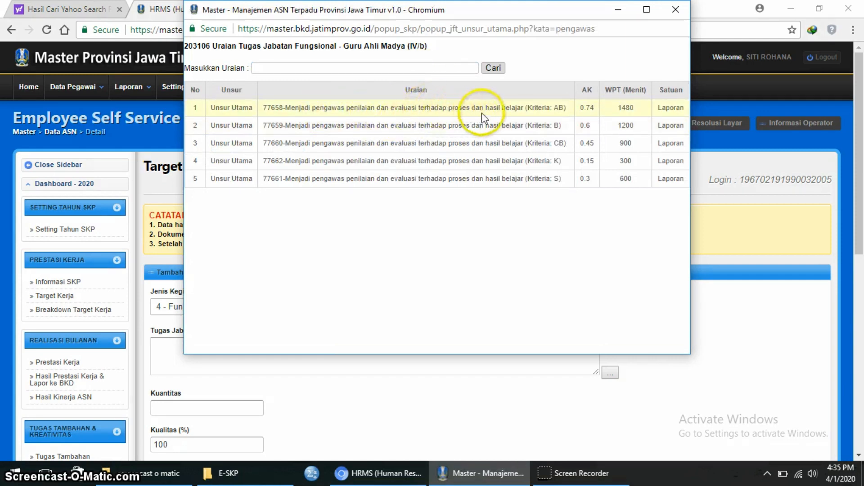
pyautogui.click(529, 124)
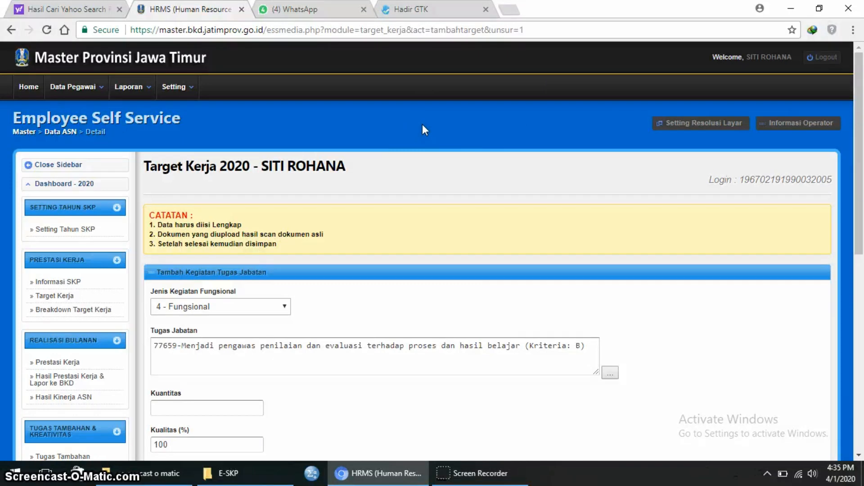
# - Save task 77659 with quantity 4 and a 4-month time frame
pyautogui.click(161, 410)
pyautogui.write('4')
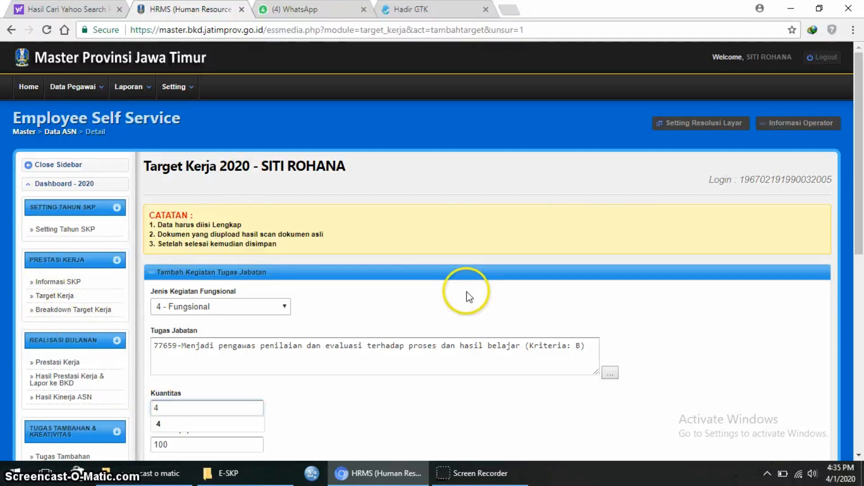
pyautogui.click(166, 424)
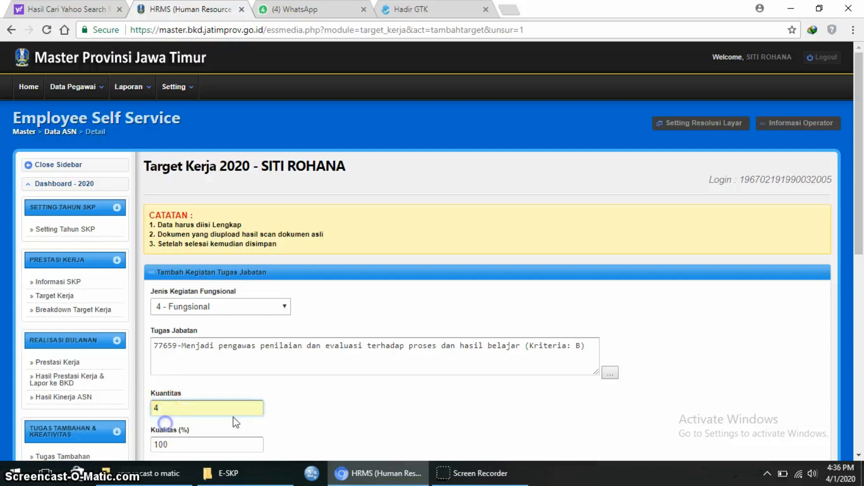
pyautogui.scroll(-4, 315, 389)
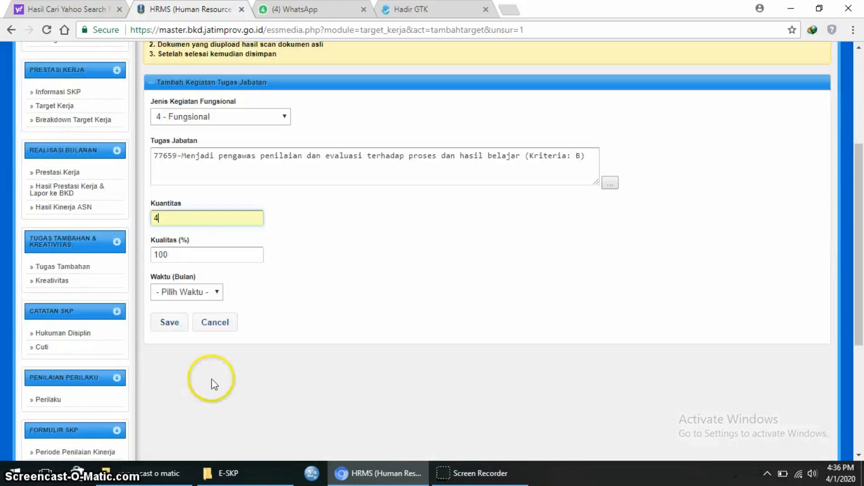
pyautogui.click(217, 293)
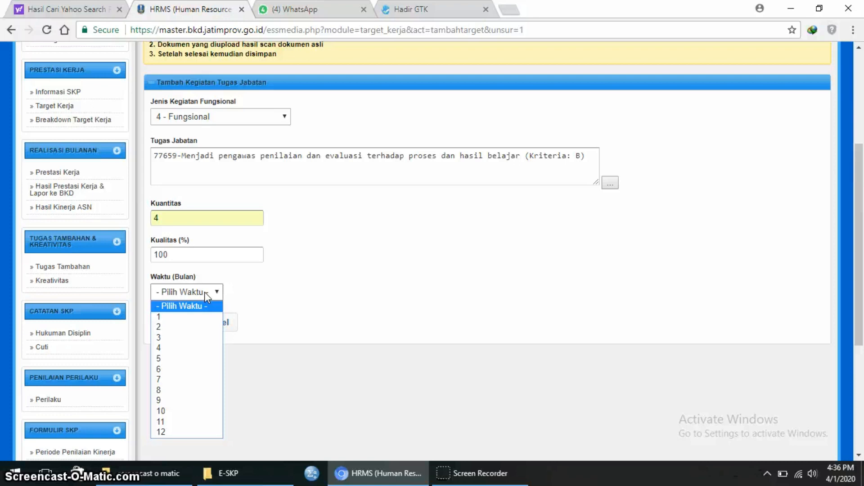
pyautogui.click(169, 347)
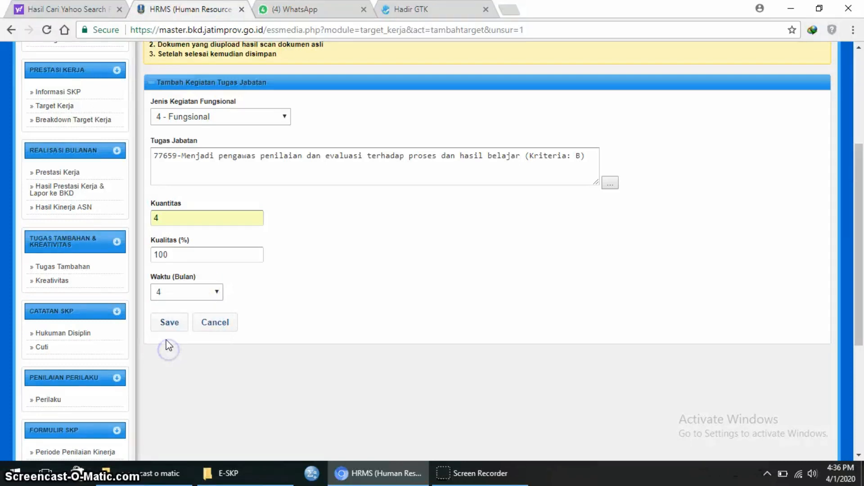
pyautogui.click(170, 323)
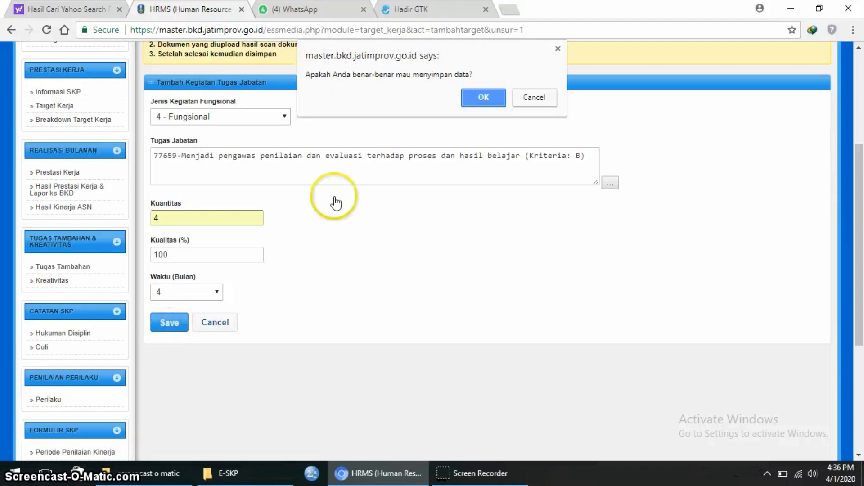
pyautogui.click(483, 98)
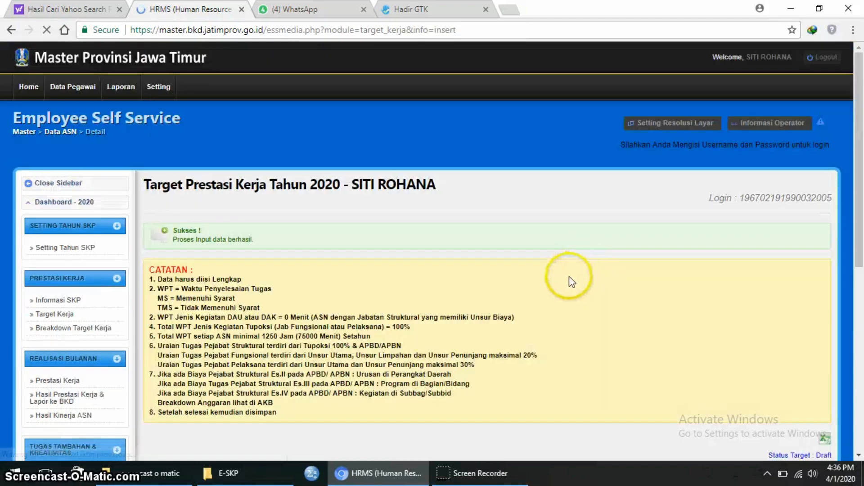
# - Check the totals (WPT 105.87%) and submit the targets with Kirim Ke Atasan Langsung
pyautogui.scroll(-10, 561, 281)
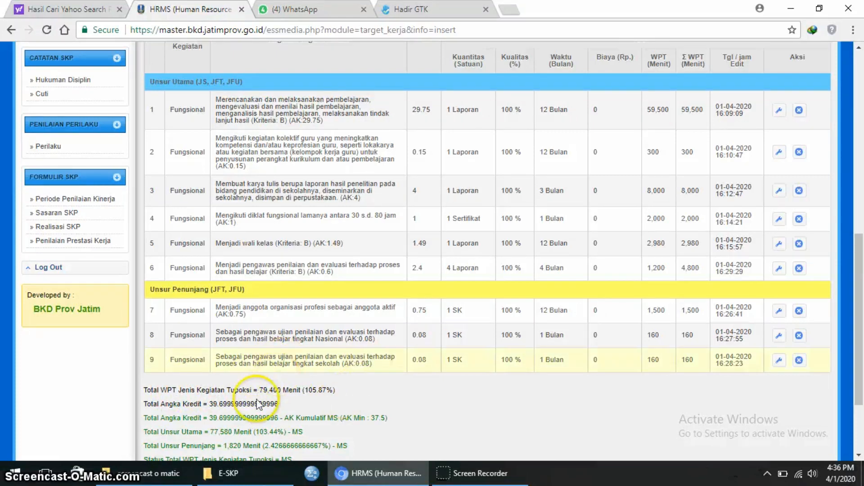
pyautogui.scroll(-3, 360, 395)
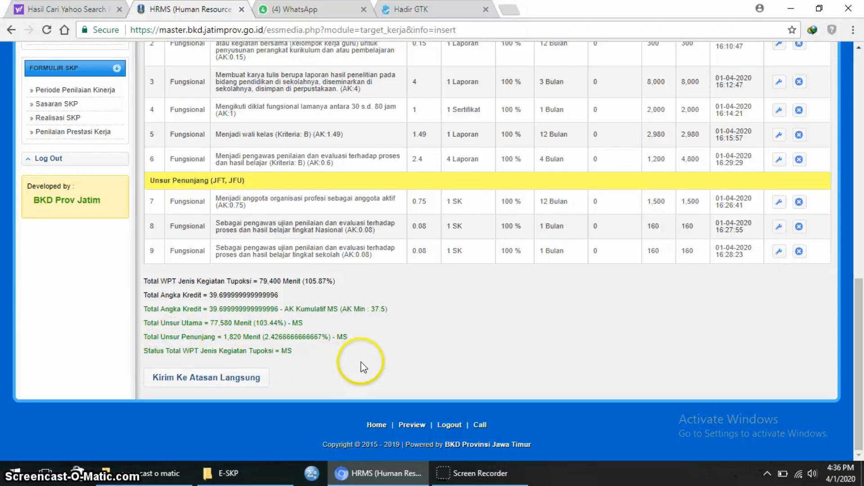
pyautogui.scroll(1, 223, 387)
pyautogui.scroll(-1, 223, 387)
pyautogui.click(221, 380)
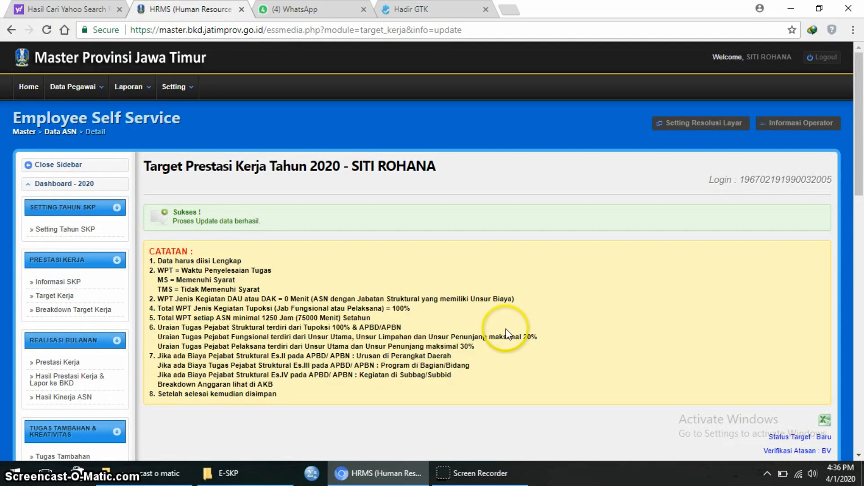
pyautogui.scroll(-7, 505, 330)
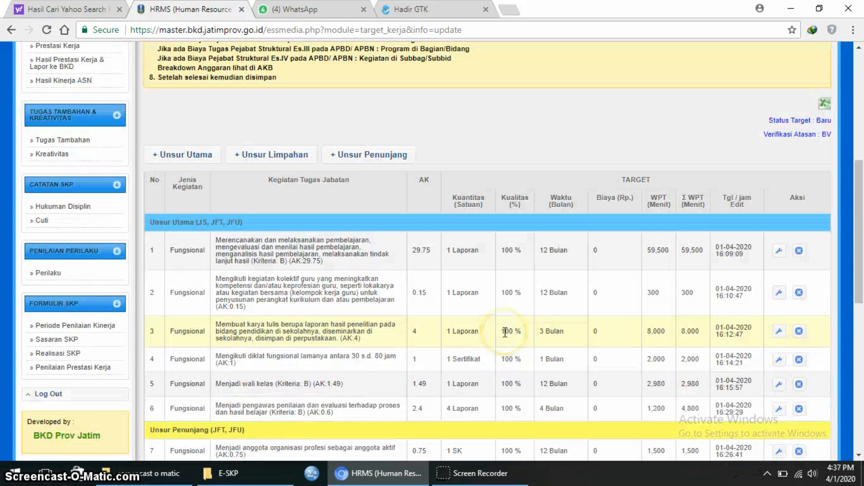
pyautogui.scroll(-10, 505, 331)
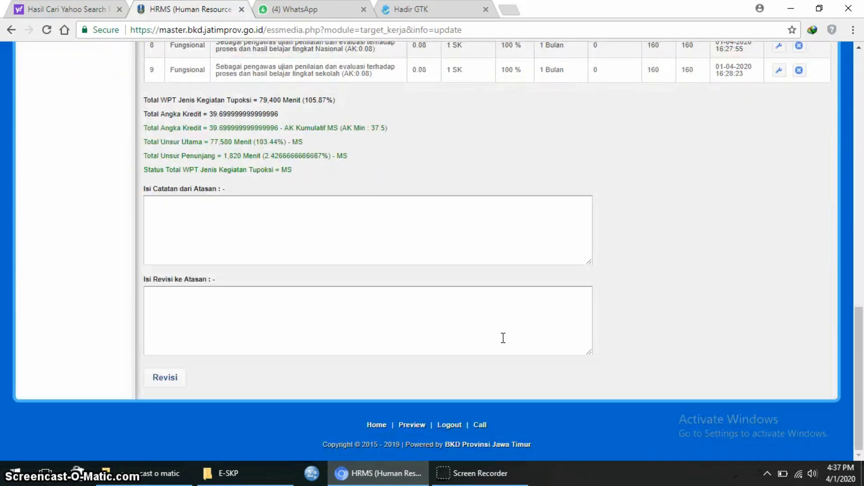
pyautogui.scroll(3, 501, 339)
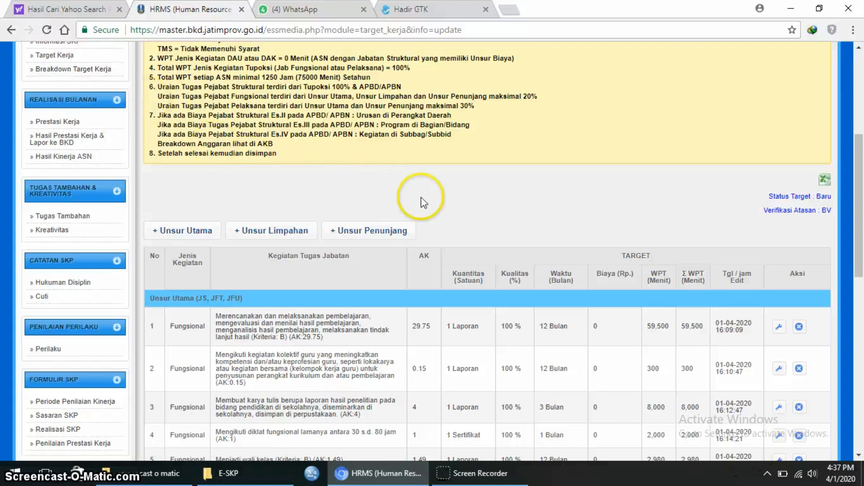
pyautogui.scroll(-2, 435, 199)
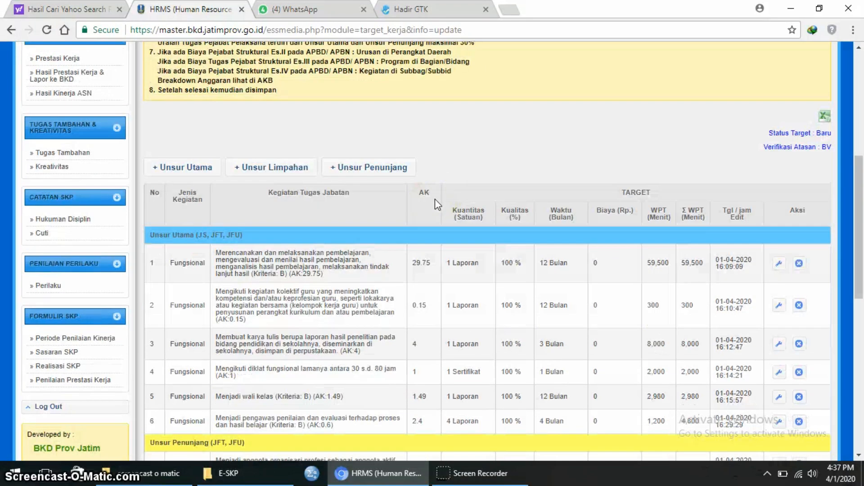
pyautogui.scroll(2, 436, 206)
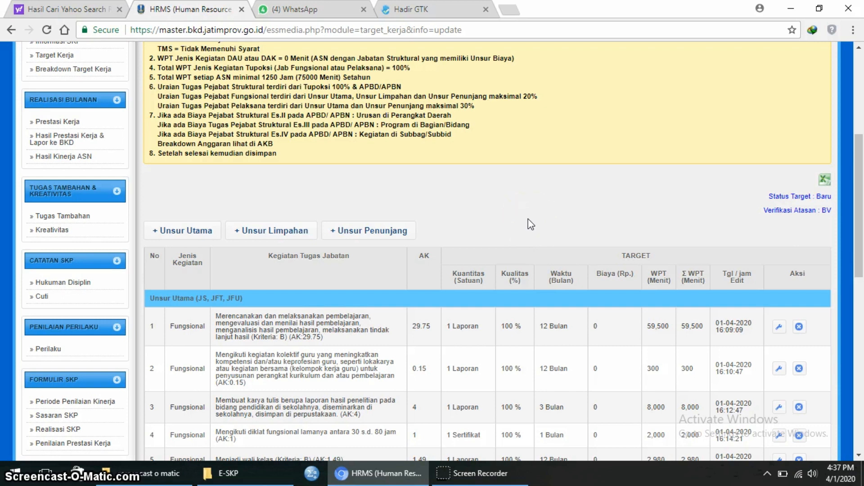
pyautogui.click(459, 474)
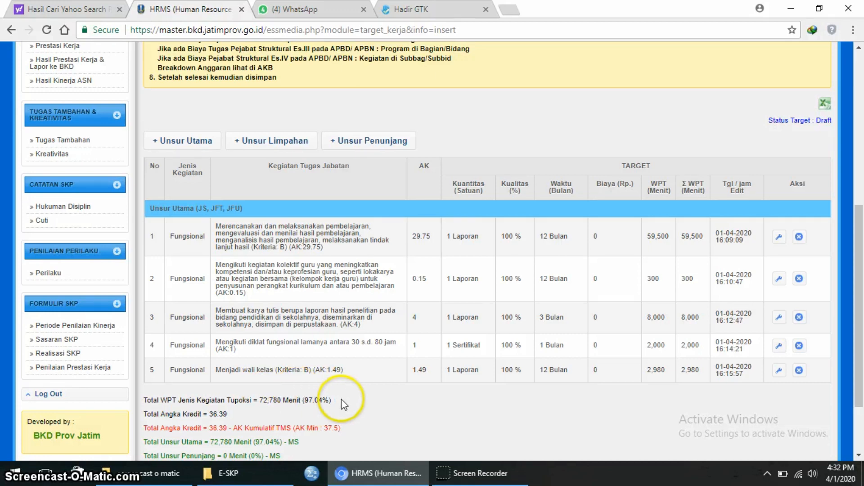
# - Add a 4 - Fungsional Unsur Penunjang entry and pick task 19307, active professional-organisation member
pyautogui.click(354, 142)
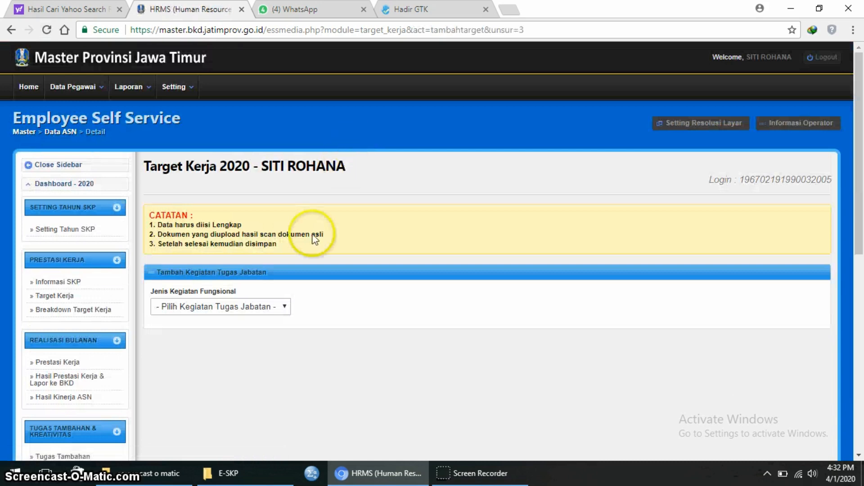
pyautogui.click(285, 306)
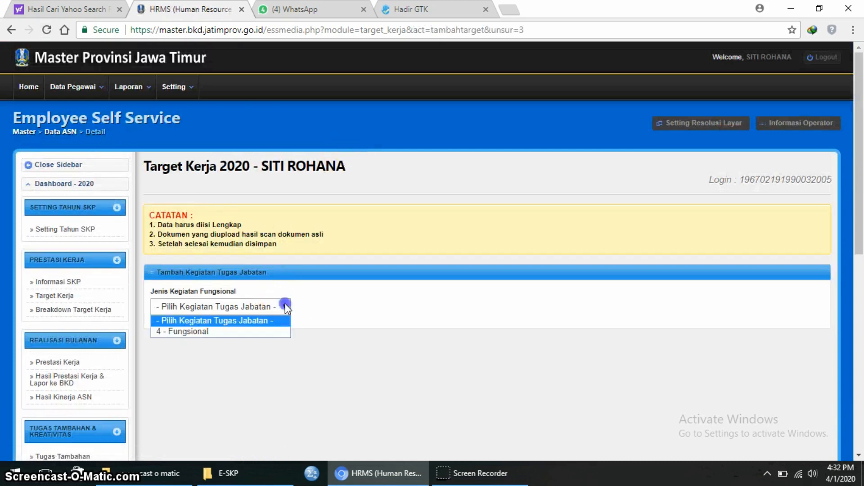
pyautogui.click(266, 332)
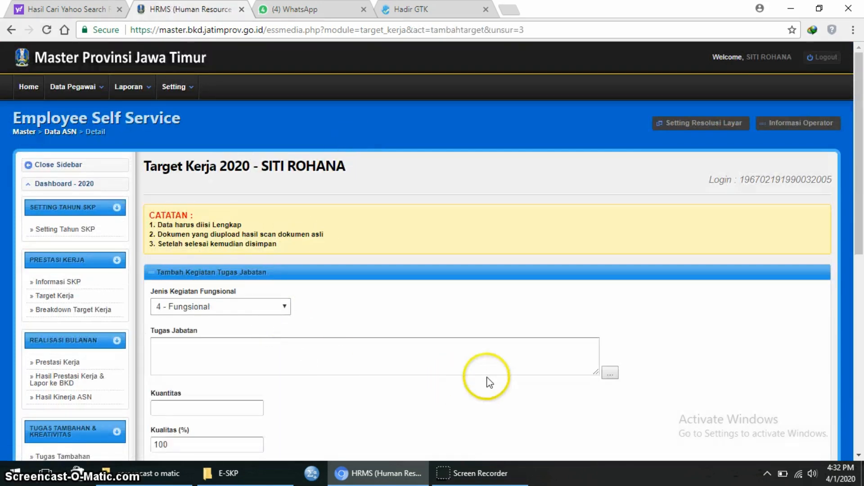
pyautogui.click(605, 377)
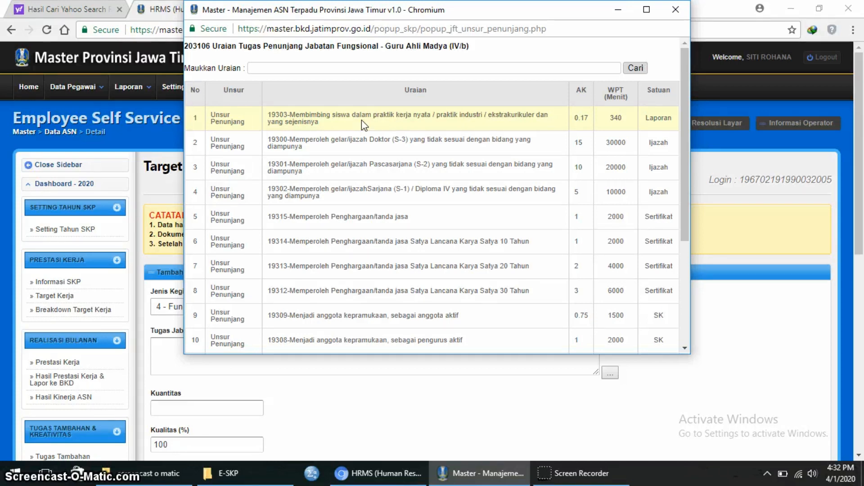
pyautogui.scroll(-2, 368, 270)
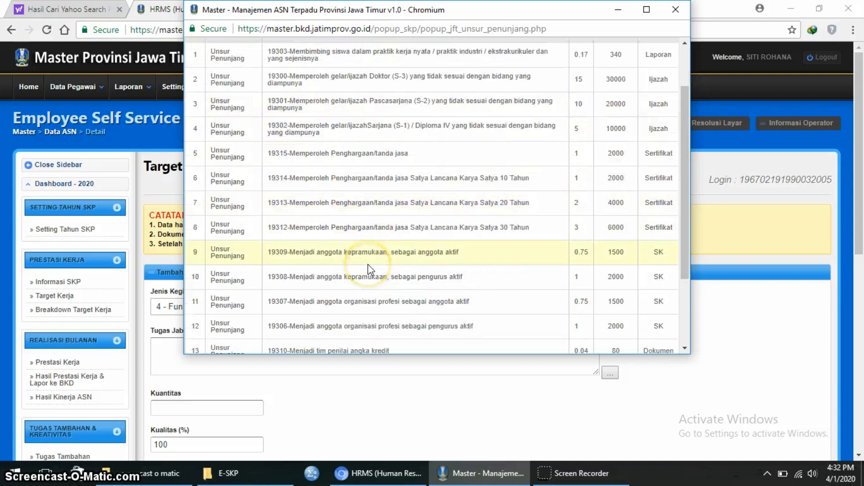
pyautogui.scroll(-1, 368, 264)
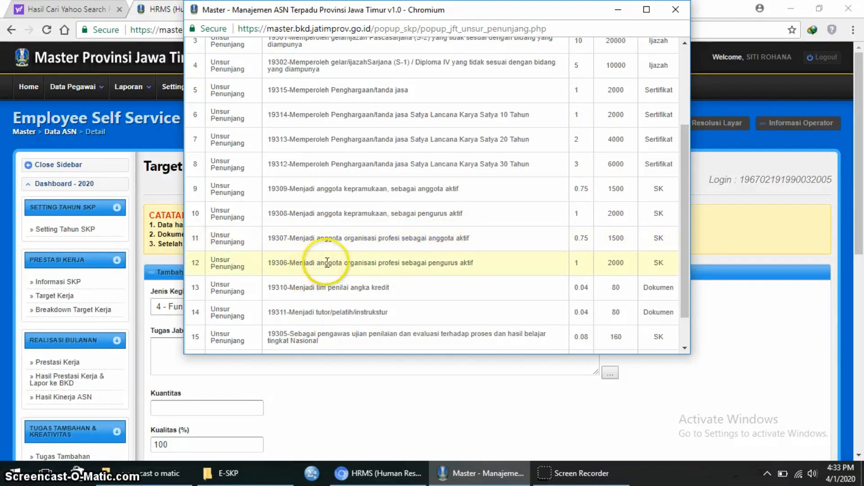
pyautogui.click(459, 240)
# - Save task 19307 with quantity 1 over 12 months and review it as row 6
pyautogui.click(206, 412)
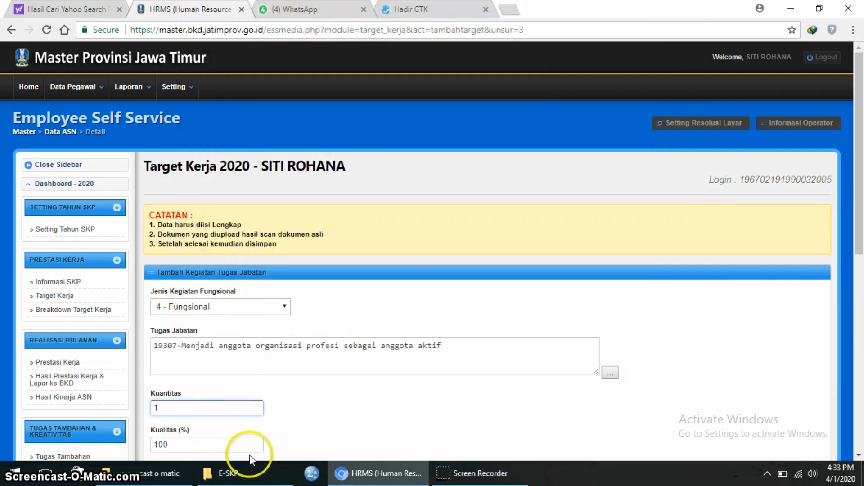
pyautogui.scroll(-1, 250, 455)
pyautogui.click(218, 419)
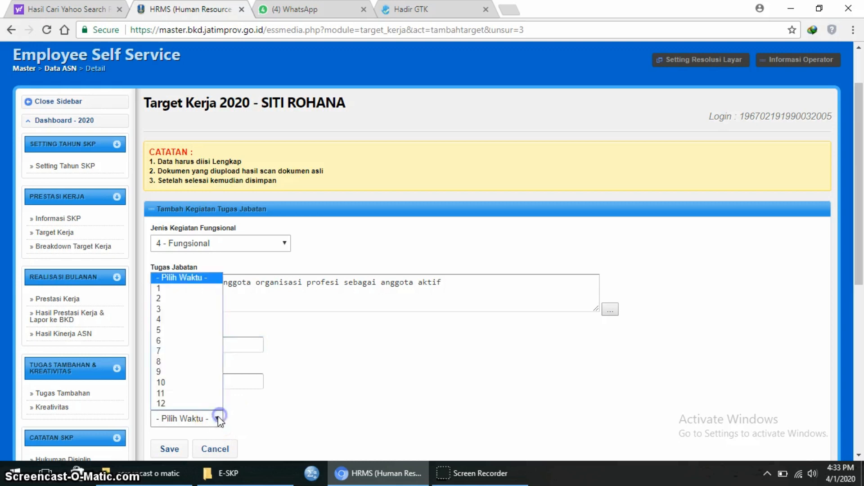
pyautogui.click(198, 403)
pyautogui.click(169, 450)
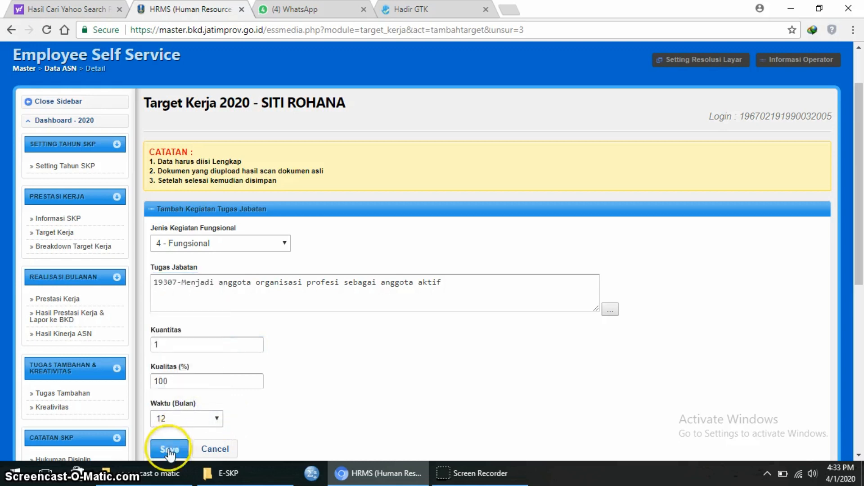
pyautogui.click(490, 98)
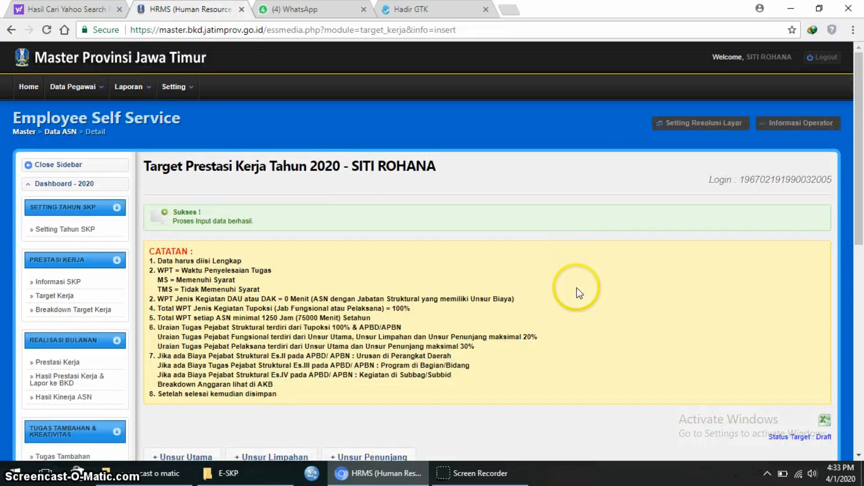
pyautogui.scroll(-5, 577, 290)
pyautogui.scroll(-4, 577, 295)
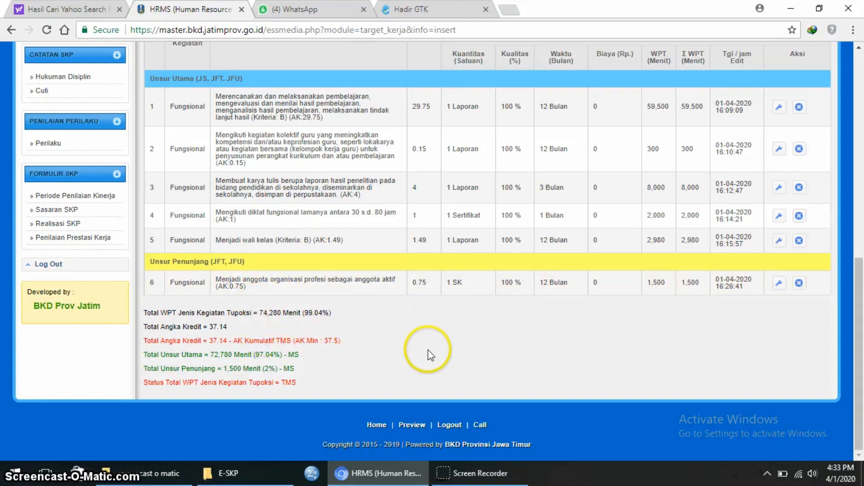
pyautogui.scroll(2, 545, 367)
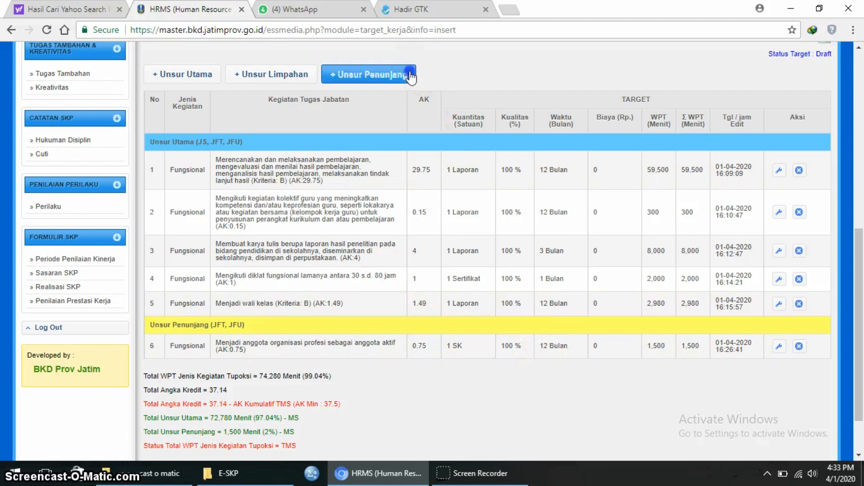
# - Add a 4 - Fungsional supporting entry and pick task 19305, national-level exam supervisor
pyautogui.click(370, 75)
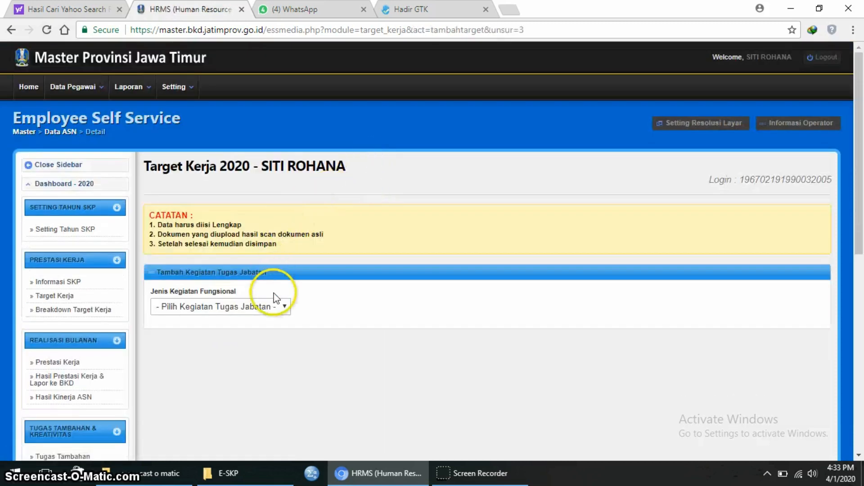
pyautogui.click(284, 307)
pyautogui.click(273, 333)
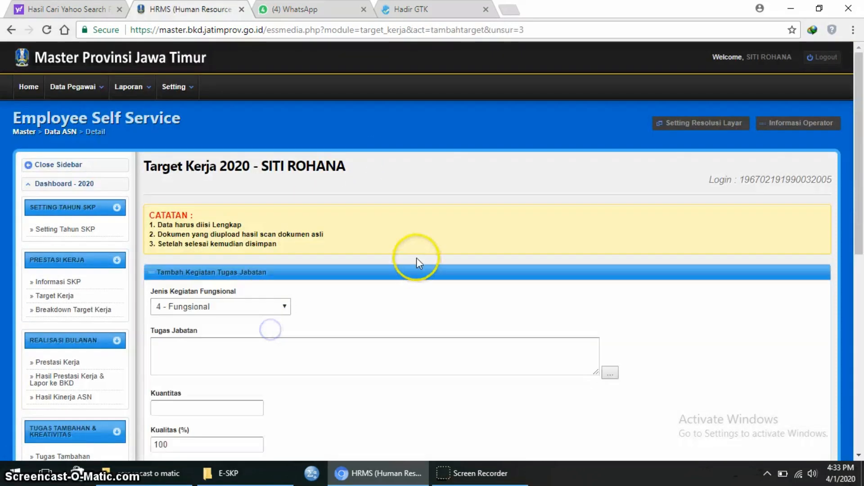
pyautogui.click(610, 374)
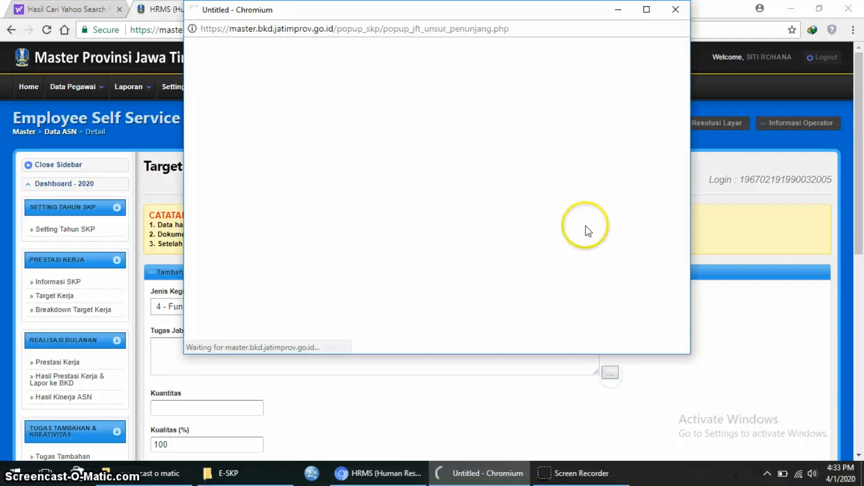
pyautogui.scroll(-4, 589, 220)
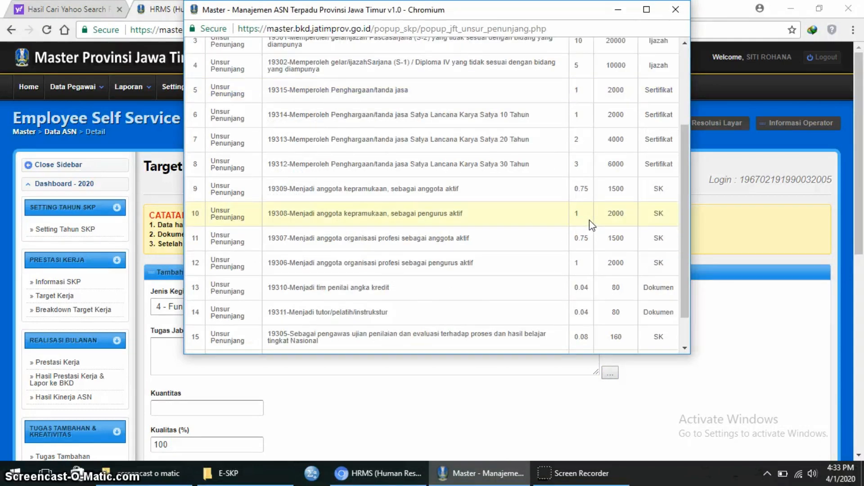
pyautogui.click(455, 276)
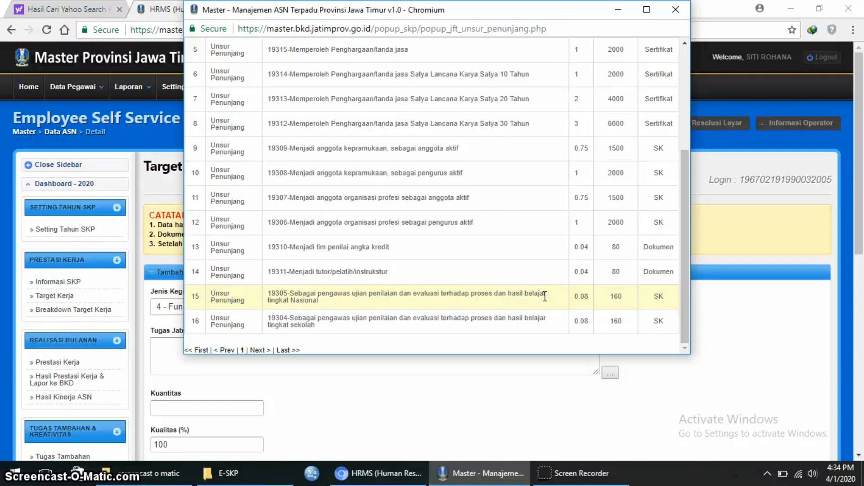
pyautogui.click(517, 298)
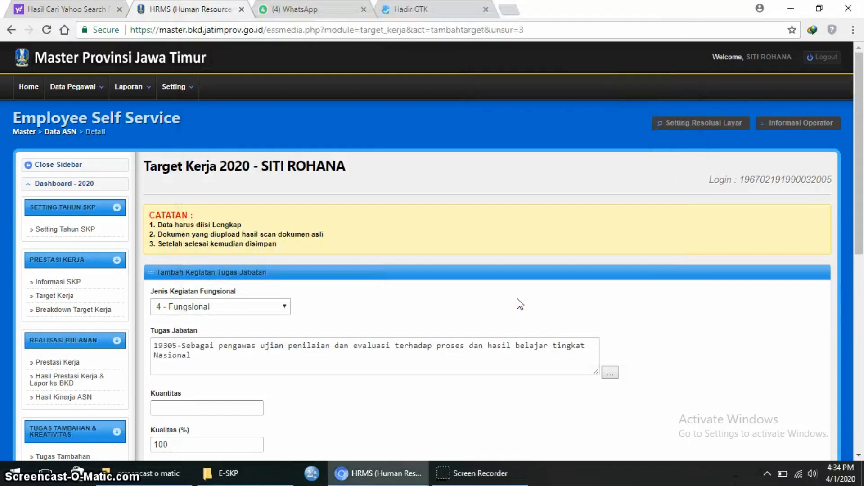
# - Save task 19305 with quantity 1 over 1 month as row 7
pyautogui.click(243, 408)
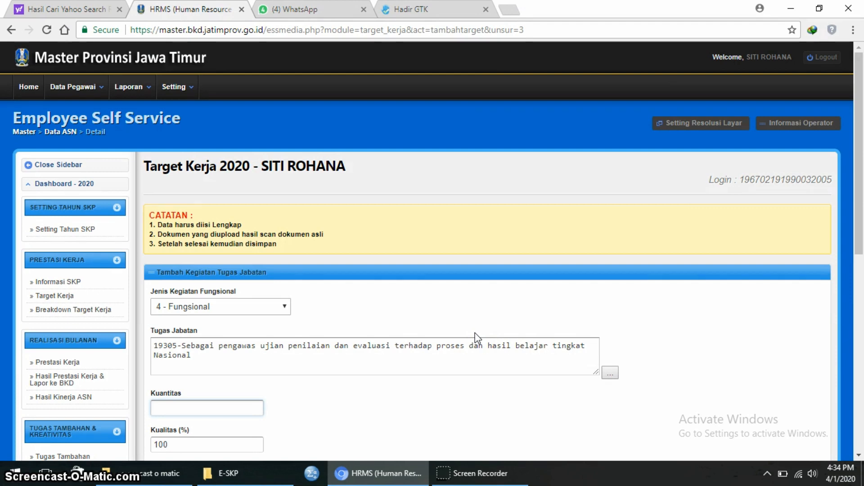
pyautogui.write('1')
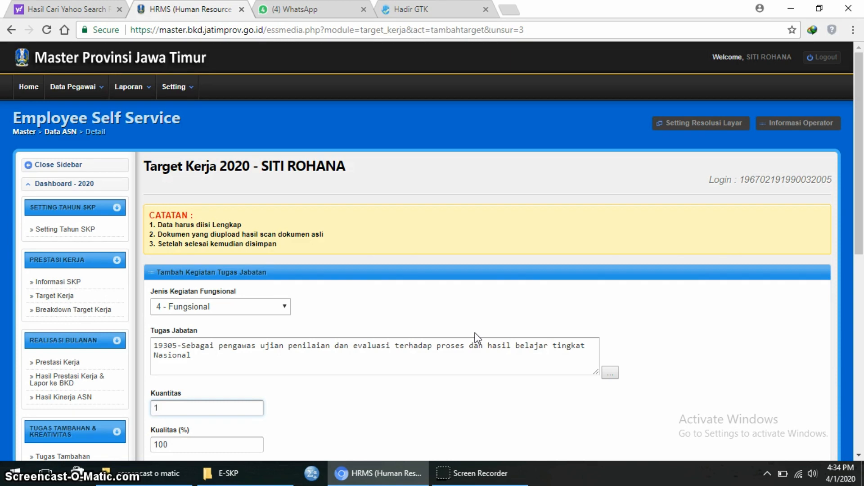
pyautogui.click(428, 295)
pyautogui.scroll(-3, 459, 261)
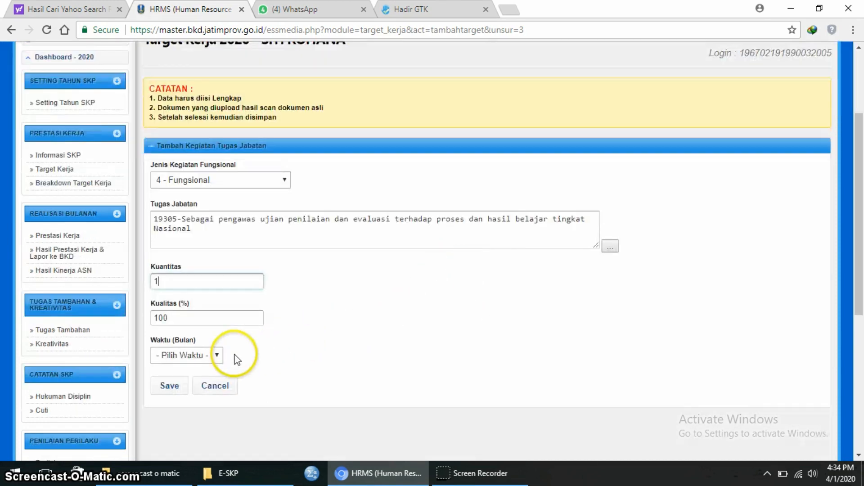
pyautogui.click(218, 358)
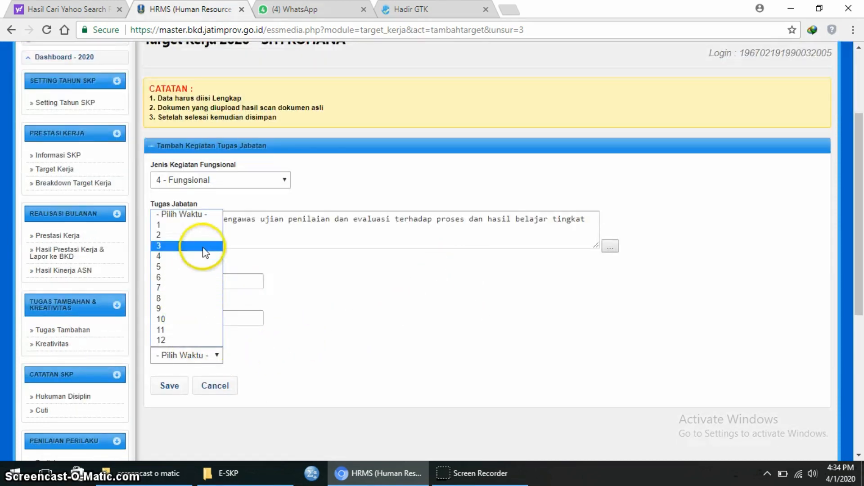
pyautogui.click(208, 226)
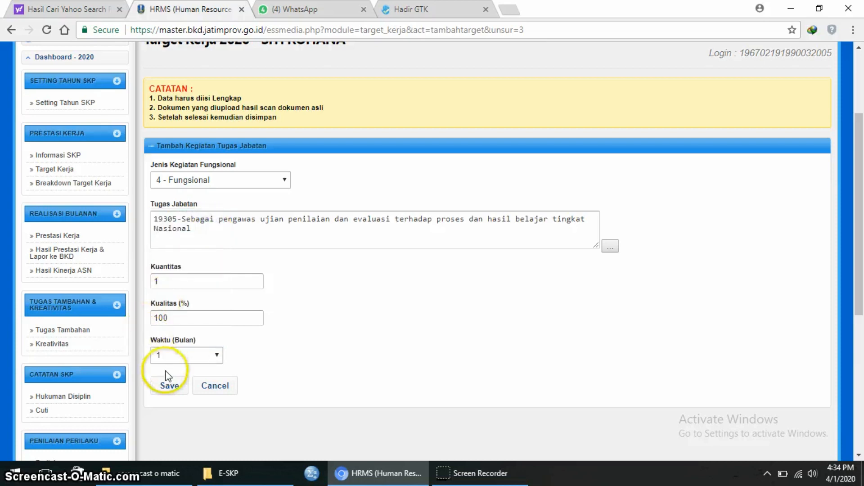
pyautogui.click(170, 384)
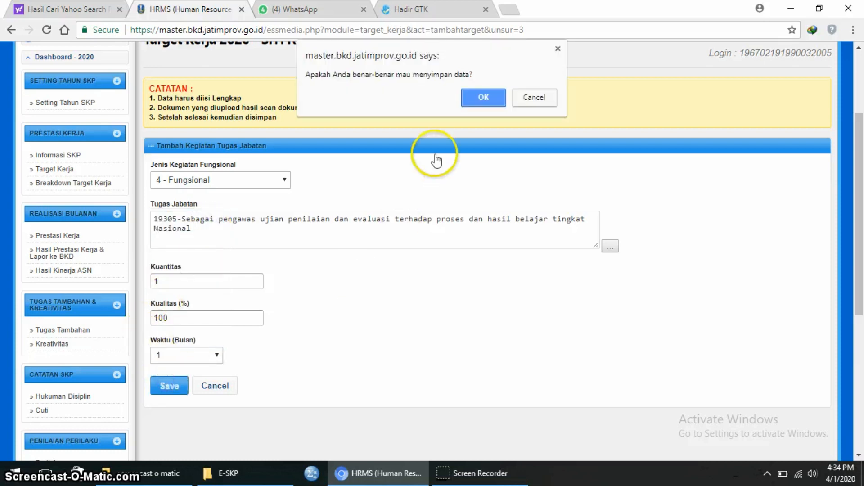
pyautogui.click(476, 97)
pyautogui.scroll(-10, 491, 298)
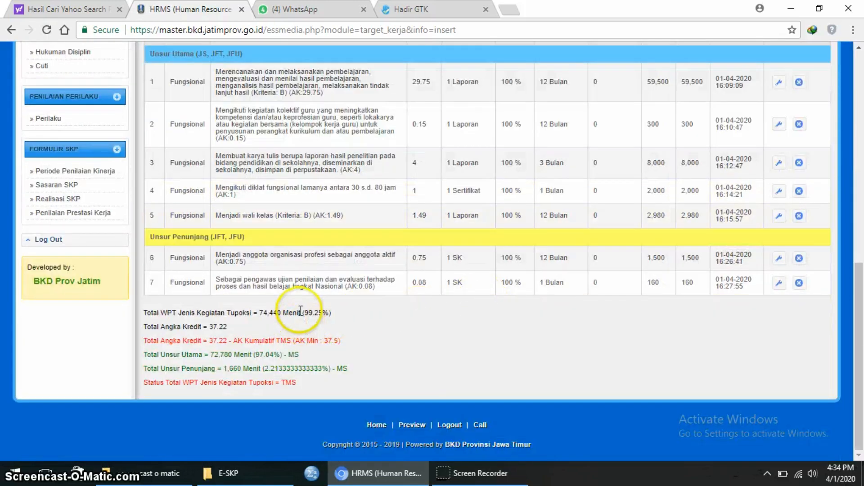
# - Start a new supporting task of type Fungsional and pick the school-level exam supervisor task
pyautogui.scroll(7, 363, 189)
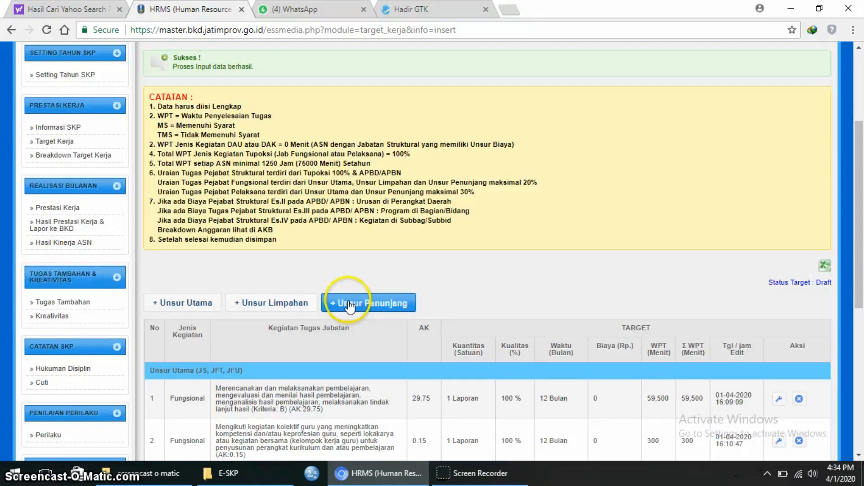
pyautogui.click(349, 302)
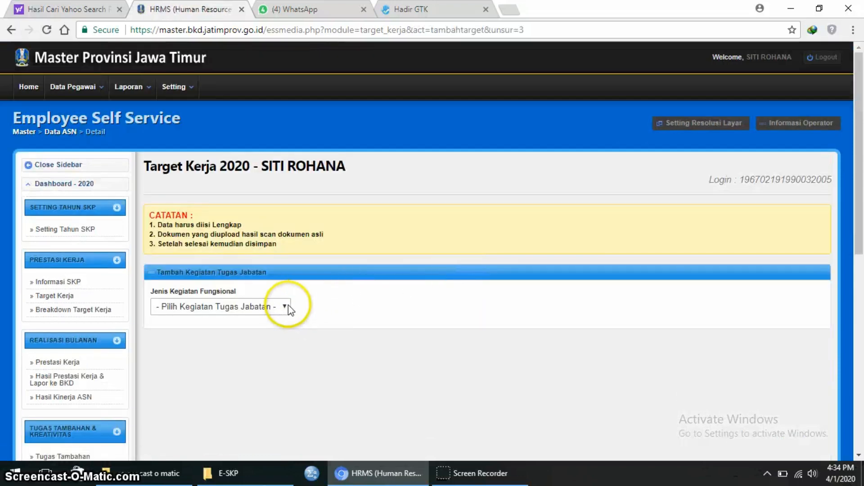
pyautogui.click(286, 306)
pyautogui.click(277, 331)
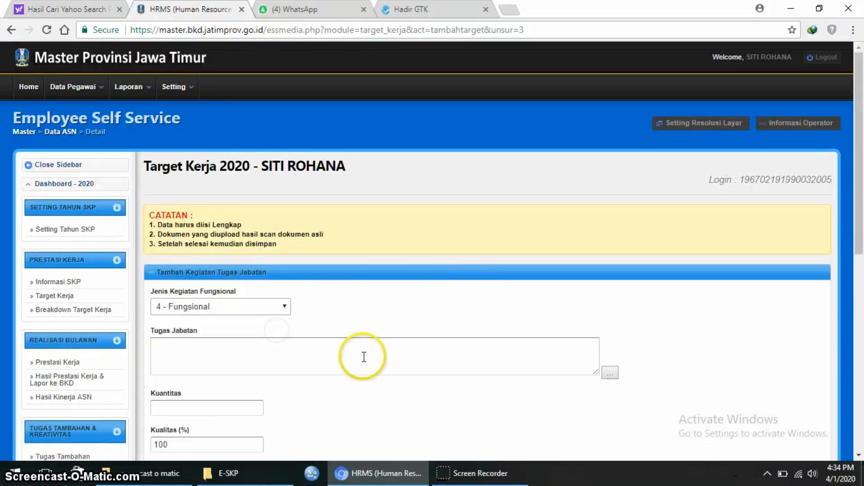
pyautogui.click(609, 373)
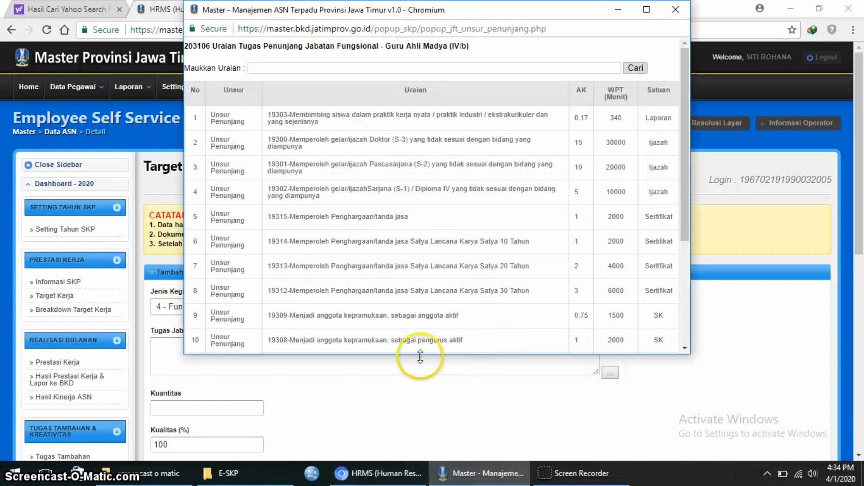
pyautogui.scroll(-4, 474, 318)
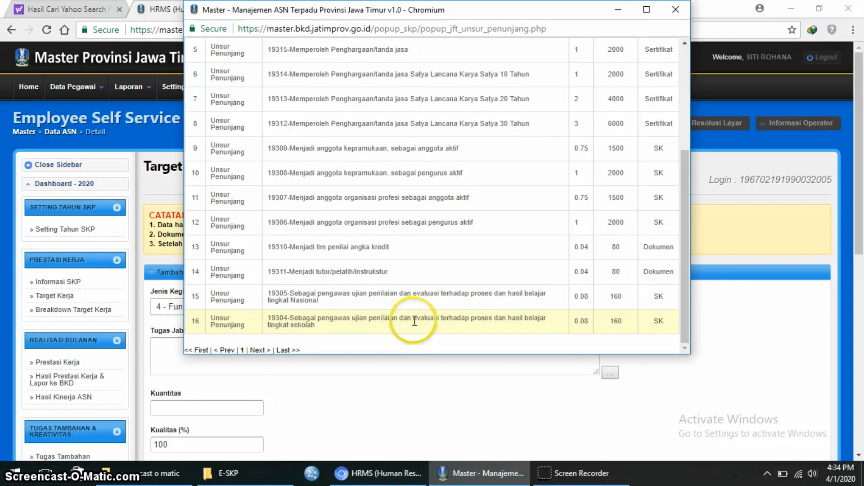
pyautogui.click(357, 322)
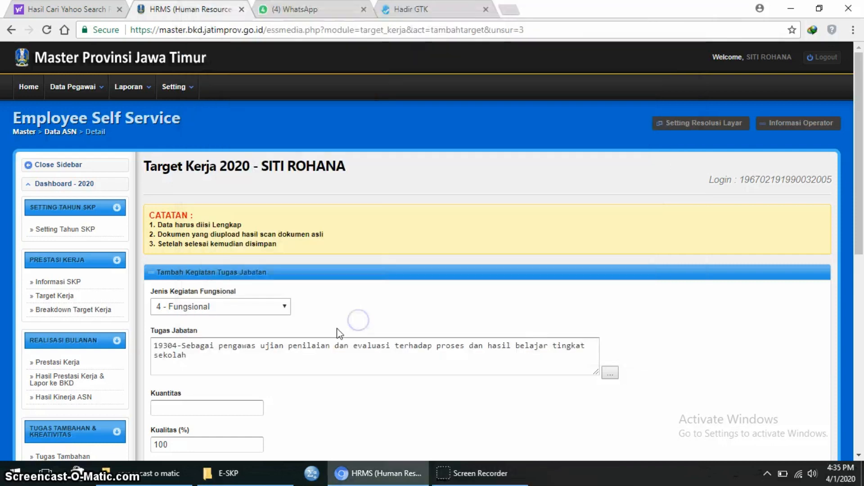
# - Set quantity 1 and duration 1 month, then save the task and confirm
pyautogui.click(212, 403)
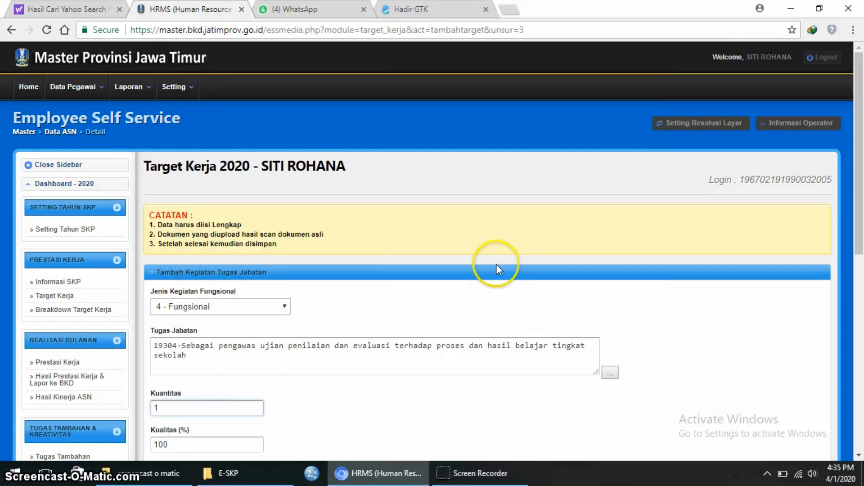
pyautogui.scroll(-4, 495, 279)
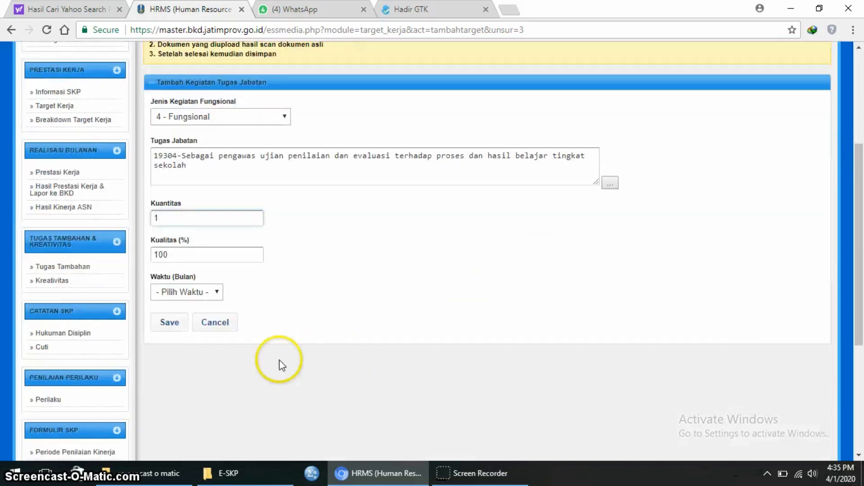
pyautogui.click(218, 292)
pyautogui.click(225, 314)
pyautogui.click(182, 321)
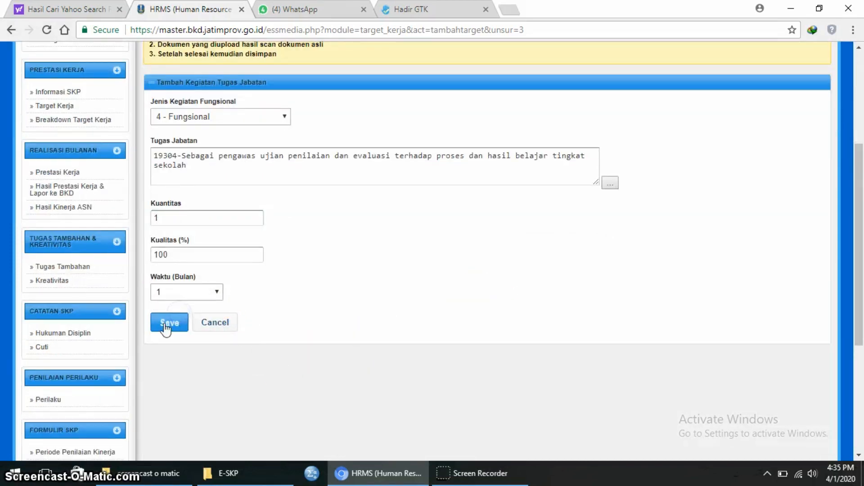
pyautogui.click(166, 325)
pyautogui.click(487, 95)
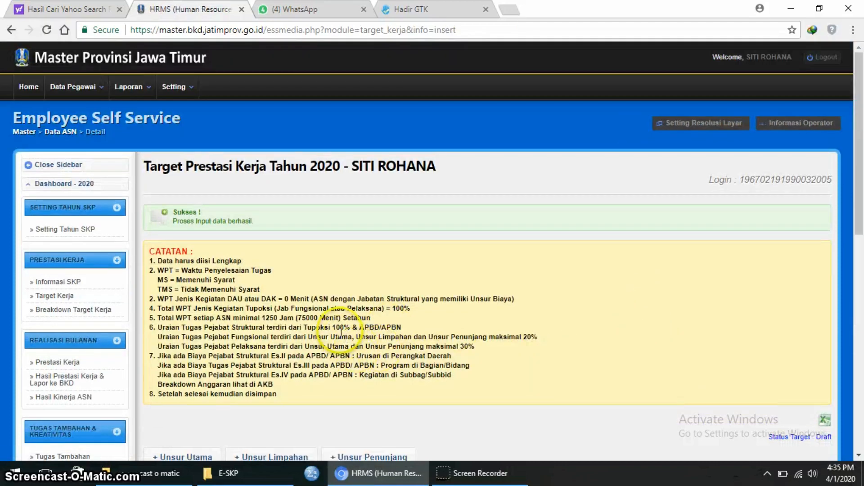
# - Start a new Unsur Utama task with activity type 4 - Fungsional
pyautogui.scroll(-3, 346, 346)
pyautogui.scroll(-4, 342, 334)
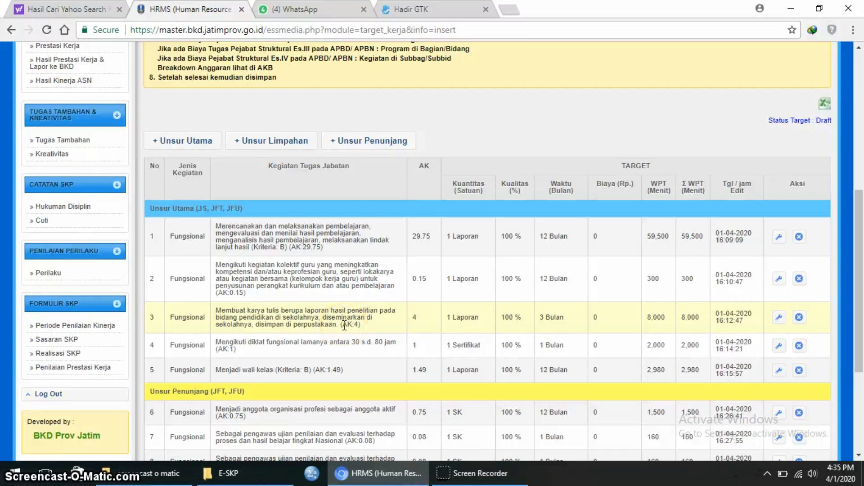
pyautogui.scroll(5, 345, 326)
pyautogui.scroll(-4, 344, 325)
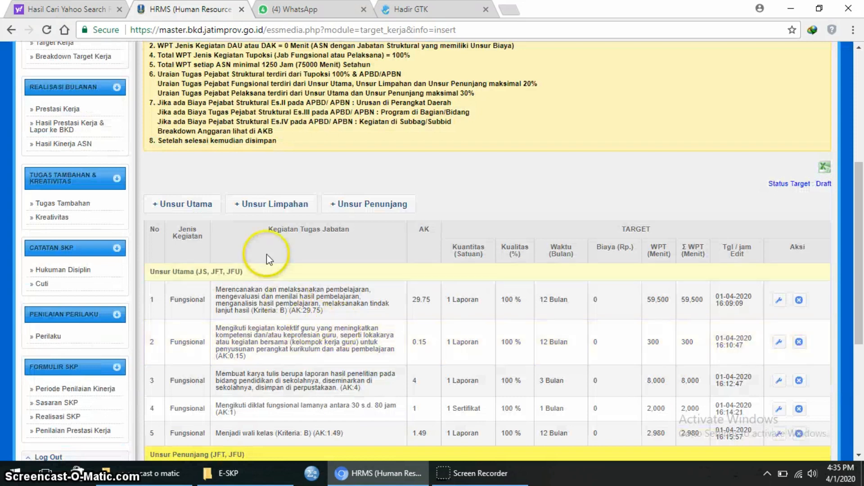
pyautogui.click(204, 204)
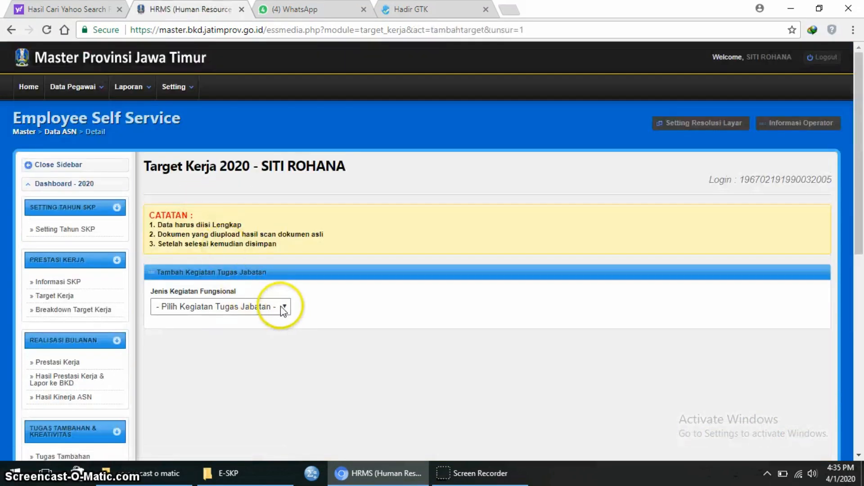
pyautogui.click(280, 306)
pyautogui.click(274, 329)
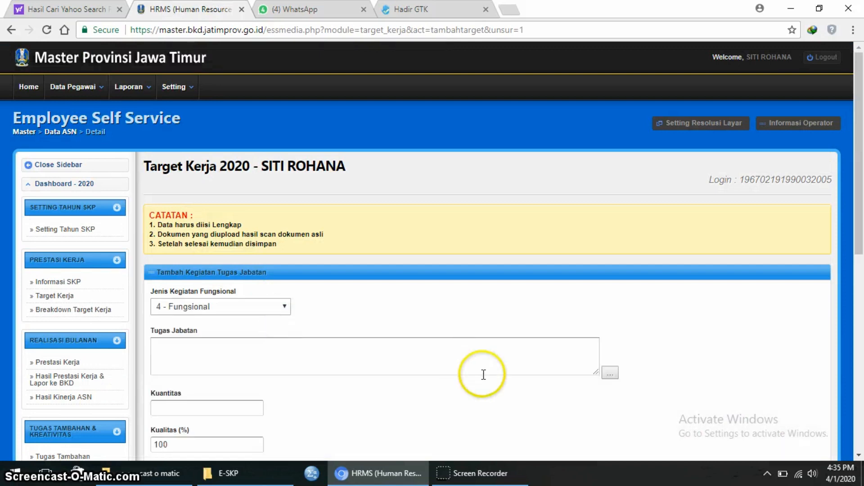
# - Search the task descriptions for 'pen' and pick the Kriteria B supervision task 77659
pyautogui.click(612, 373)
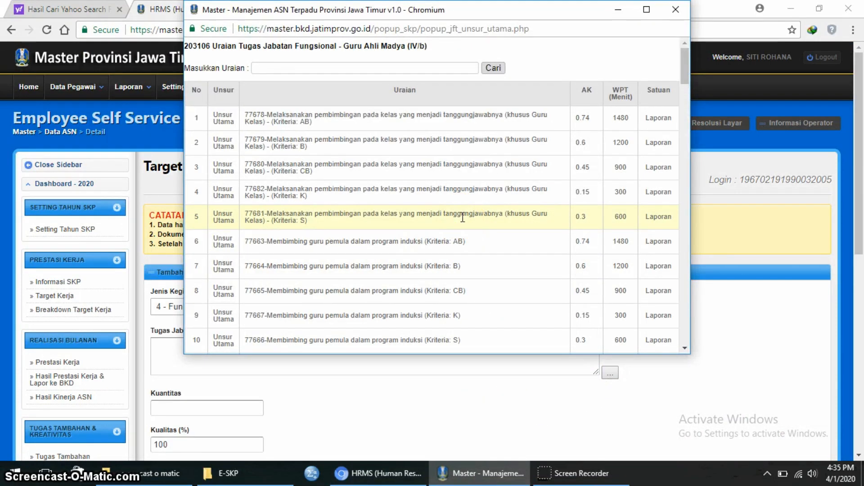
pyautogui.scroll(-10, 463, 218)
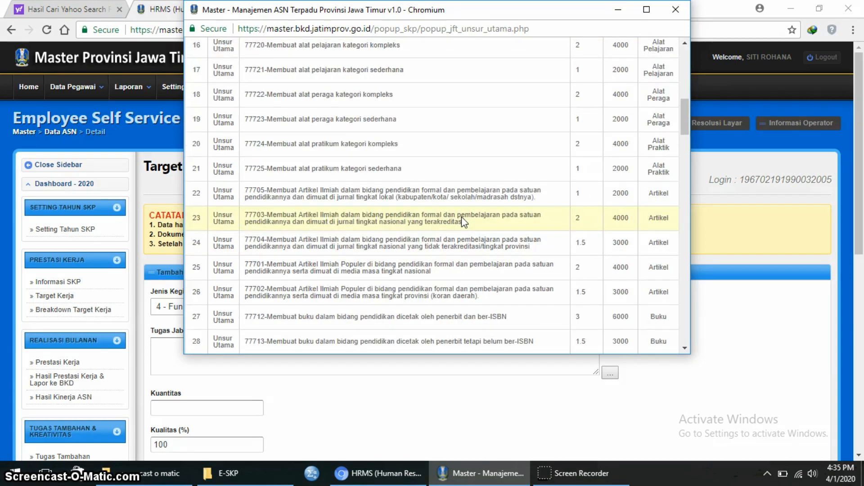
pyautogui.scroll(-7, 460, 216)
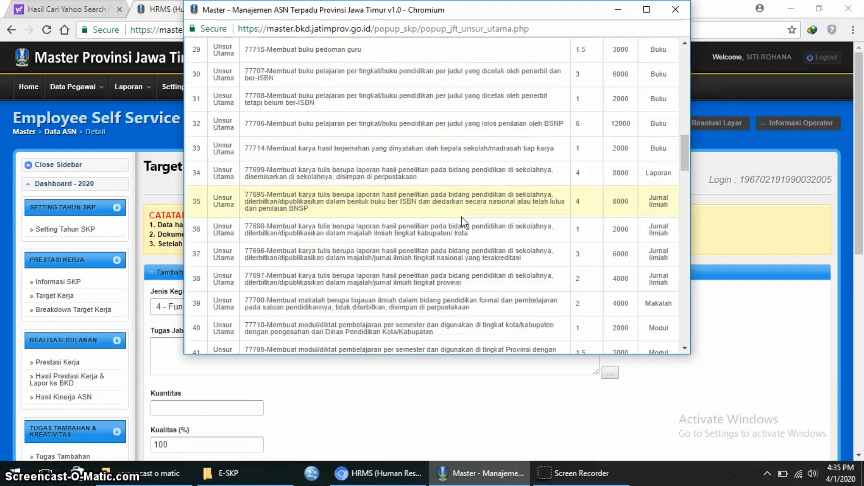
pyautogui.scroll(15, 461, 217)
pyautogui.click(445, 68)
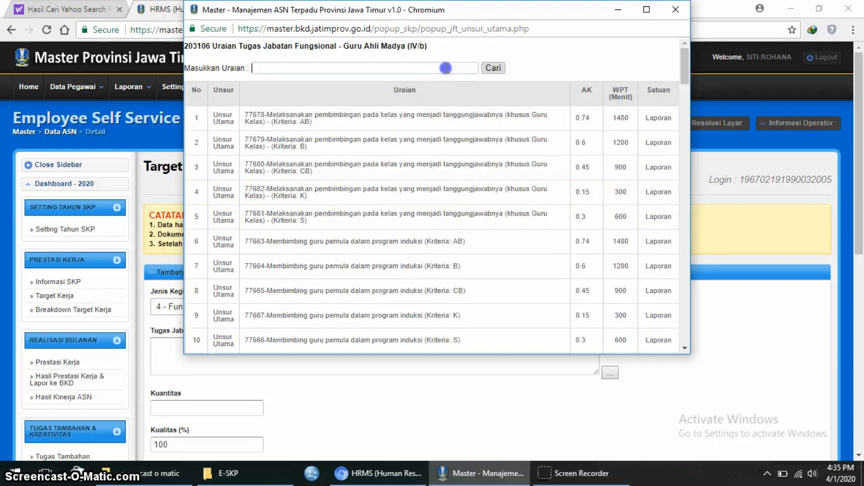
pyautogui.write('pengawas')
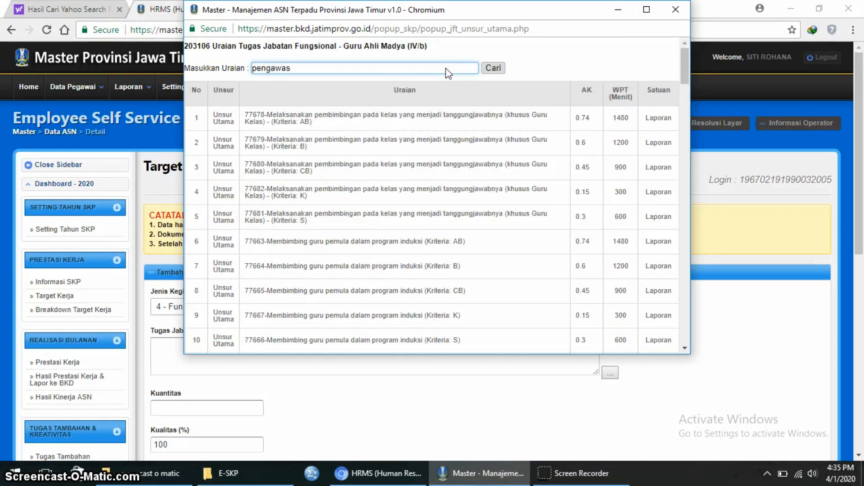
pyautogui.press('Return')
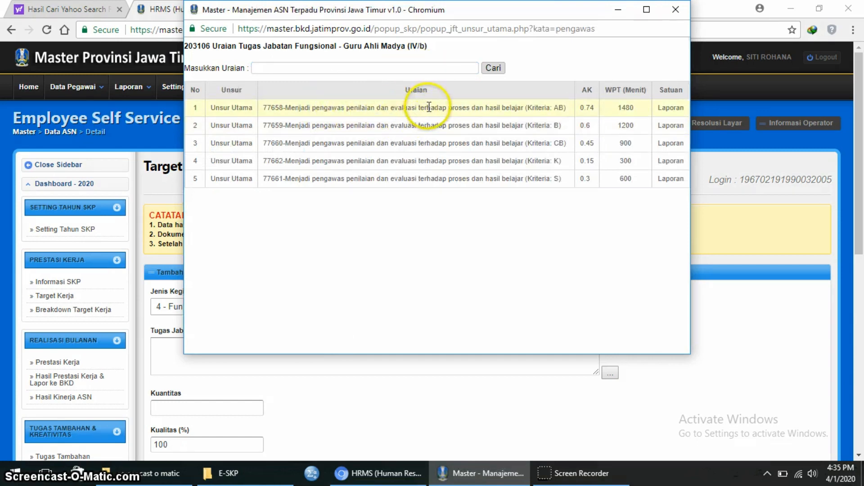
pyautogui.click(530, 124)
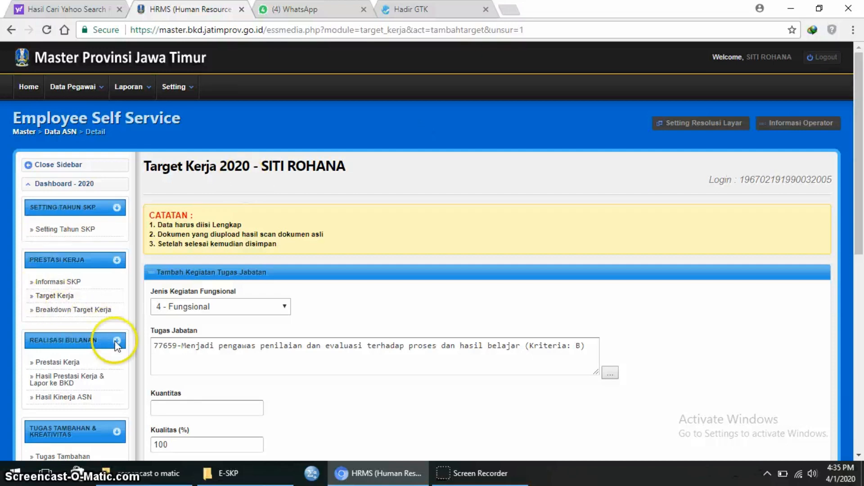
# - Set quantity 4 and duration 4 months, then save the main task and confirm
pyautogui.click(161, 410)
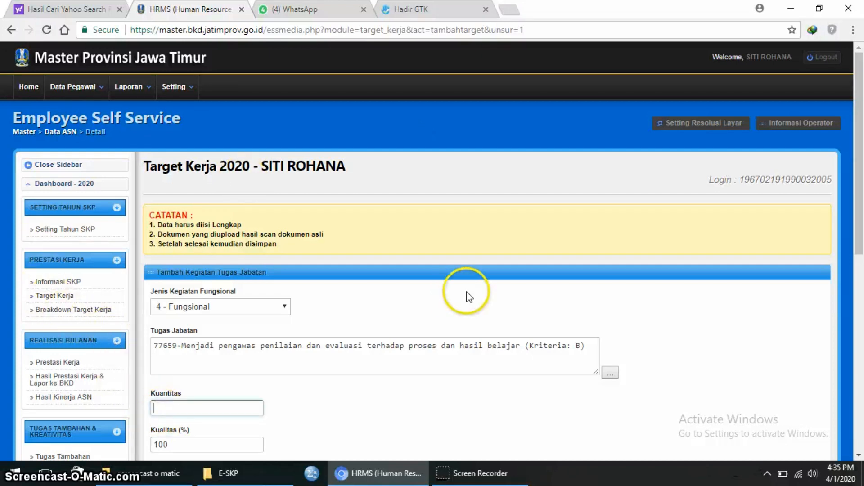
pyautogui.write('4')
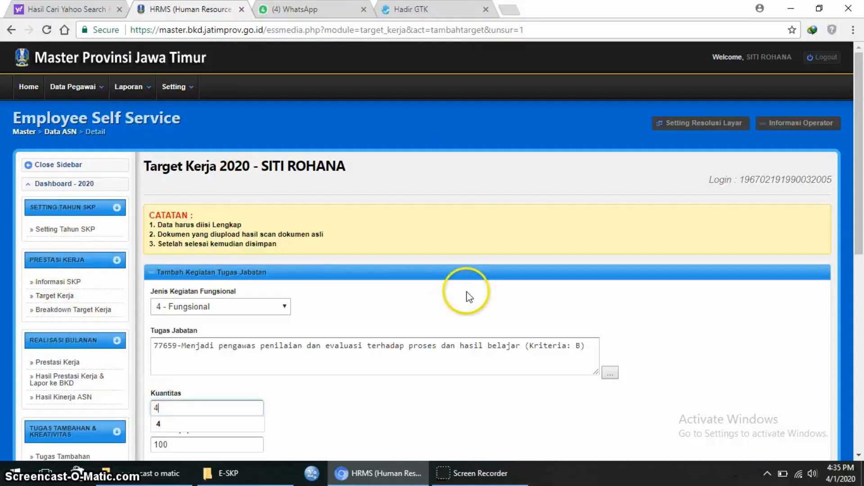
pyautogui.click(166, 424)
pyautogui.scroll(-4, 315, 389)
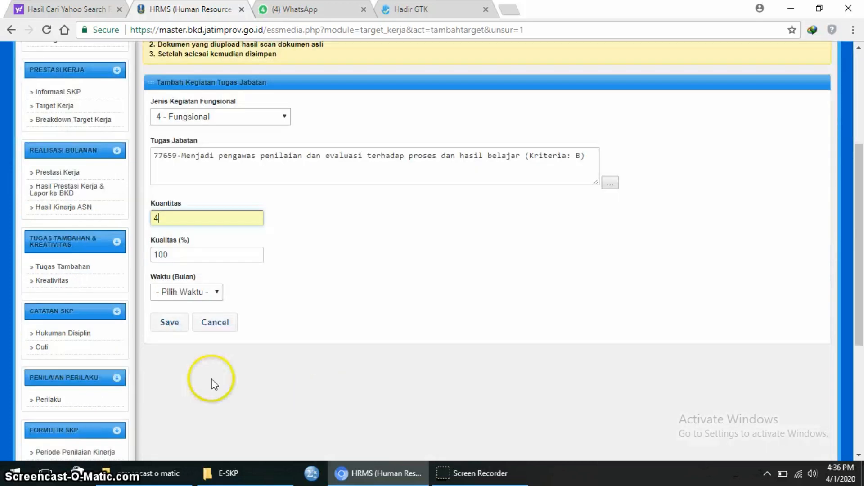
pyautogui.click(212, 292)
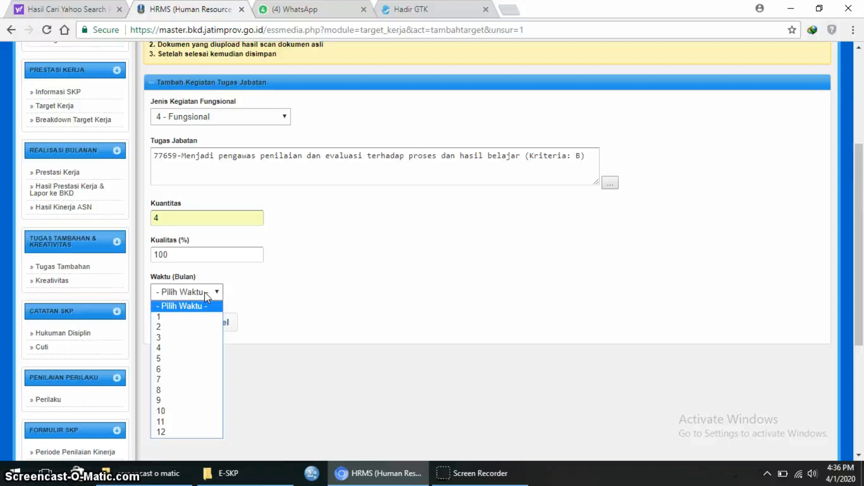
pyautogui.click(169, 348)
pyautogui.click(169, 324)
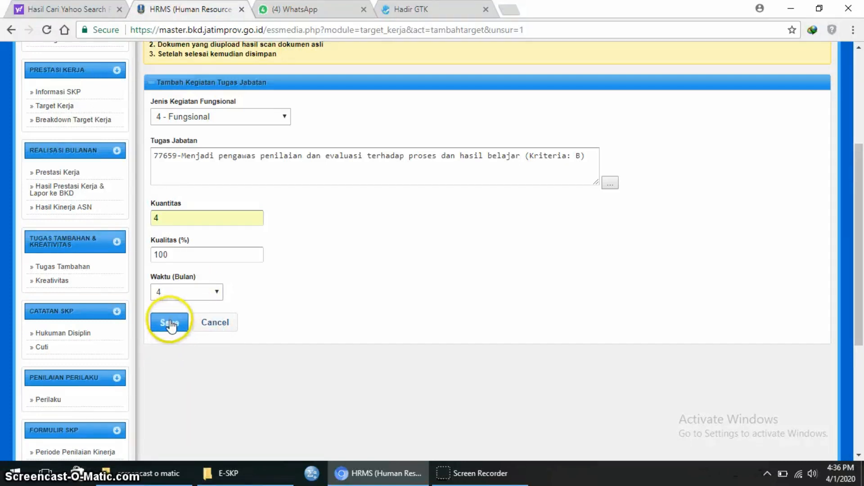
pyautogui.click(484, 98)
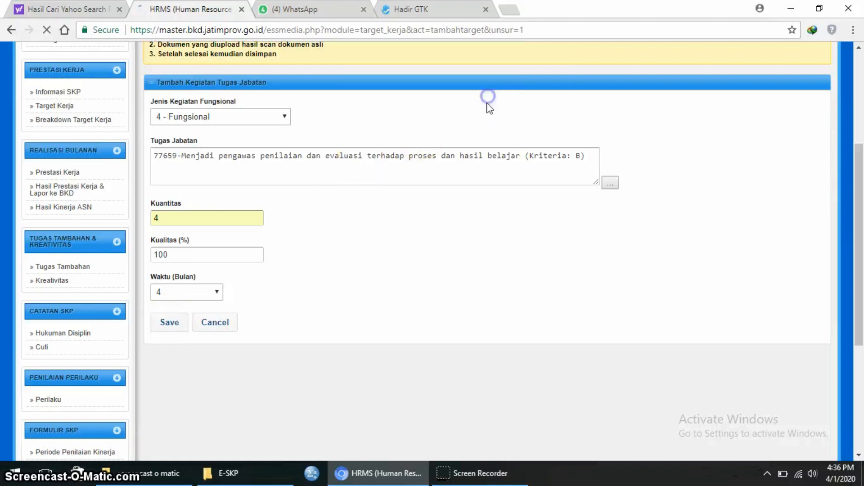
# - Review the nine-task target table and its MS totals, then send it to the direct supervisor
pyautogui.scroll(-10, 561, 281)
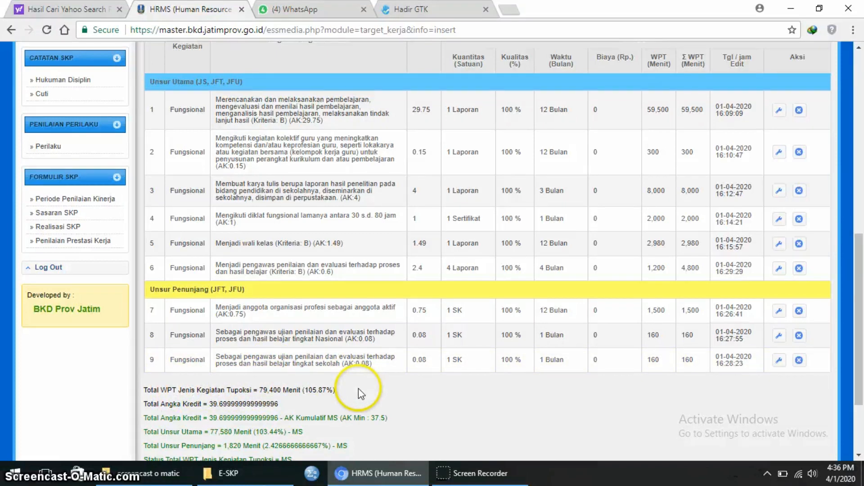
pyautogui.scroll(-3, 358, 395)
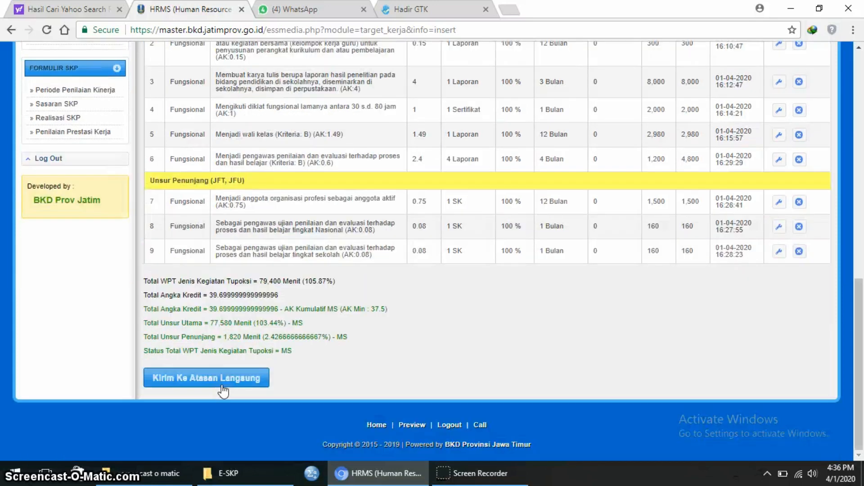
pyautogui.click(221, 380)
# - Send the 2020 target to the direct supervisor and verify Status Target shows Baru with BV
pyautogui.click(221, 381)
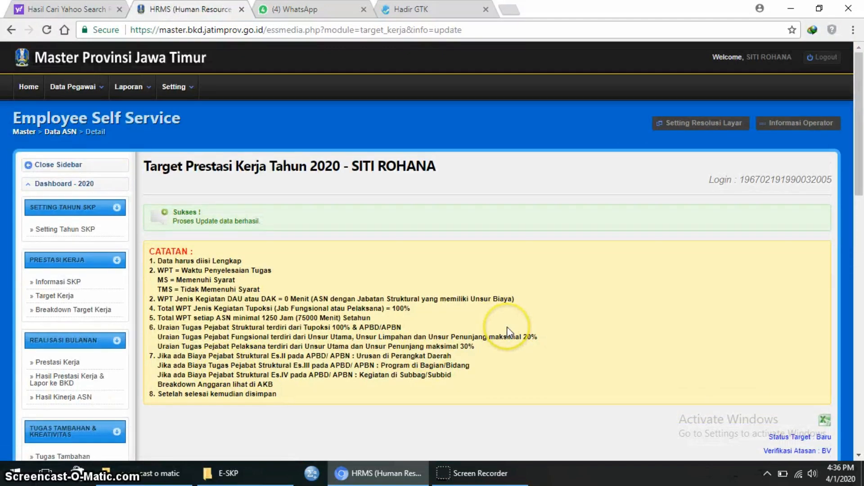
pyautogui.scroll(-7, 506, 333)
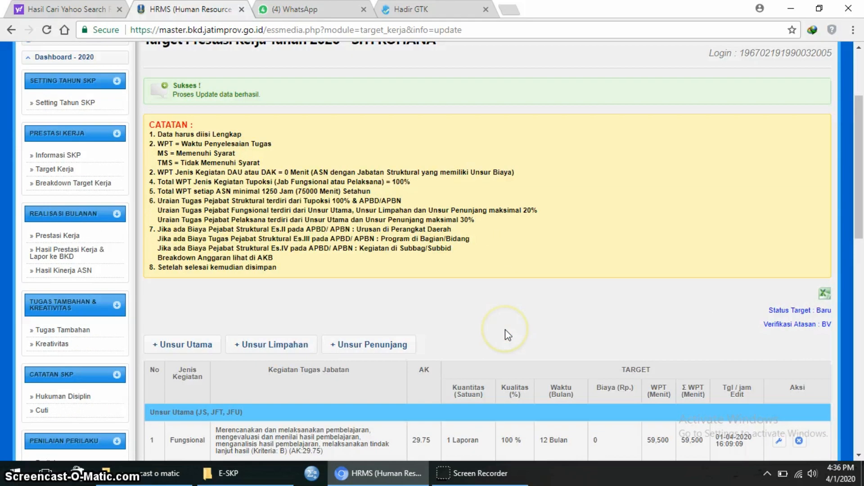
pyautogui.scroll(-10, 505, 332)
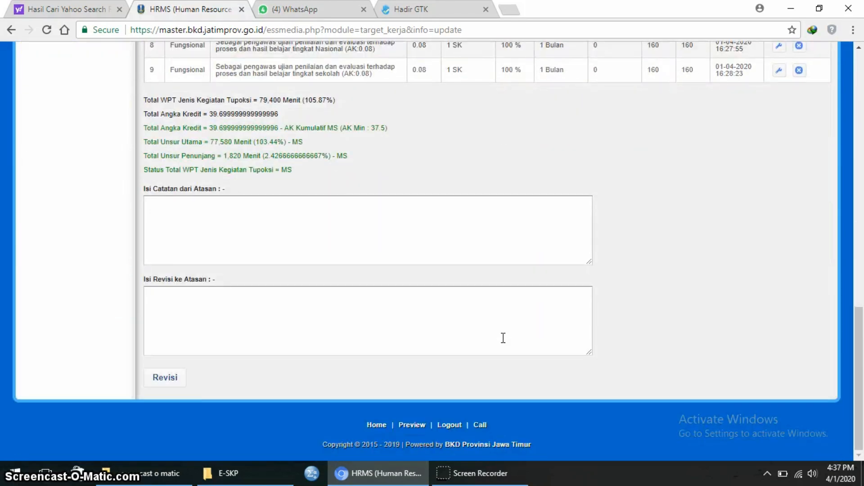
pyautogui.scroll(15, 502, 338)
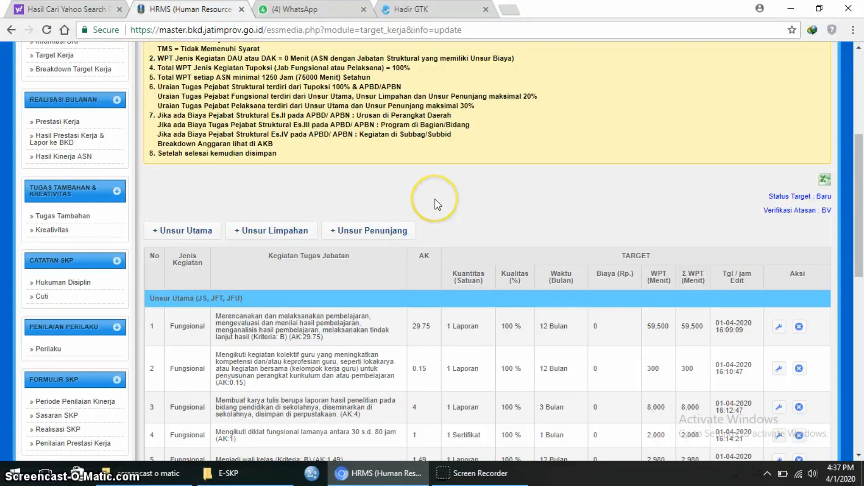
pyautogui.scroll(-2, 435, 200)
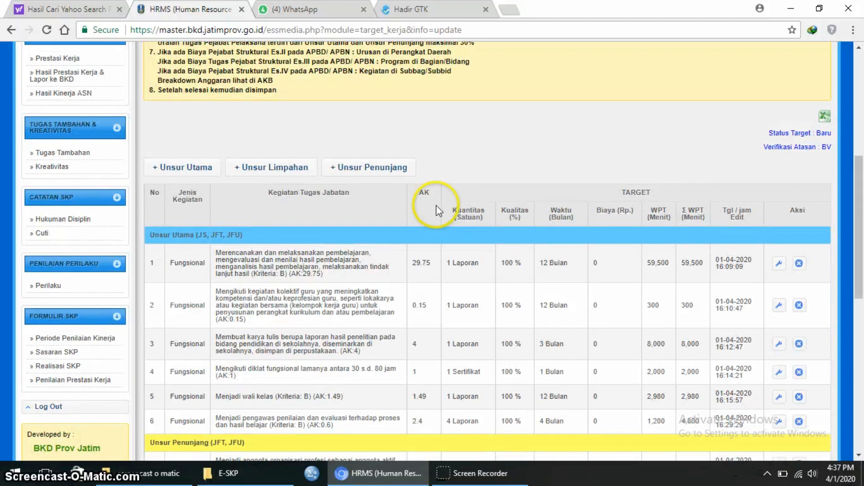
pyautogui.scroll(2, 437, 205)
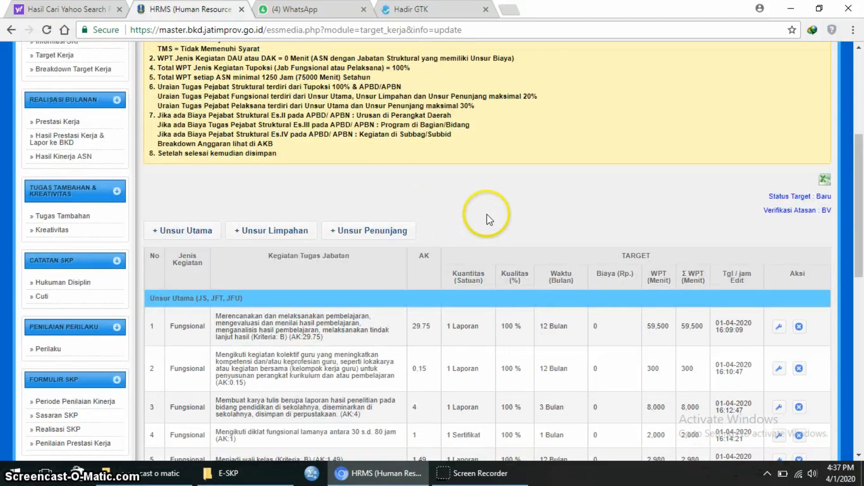